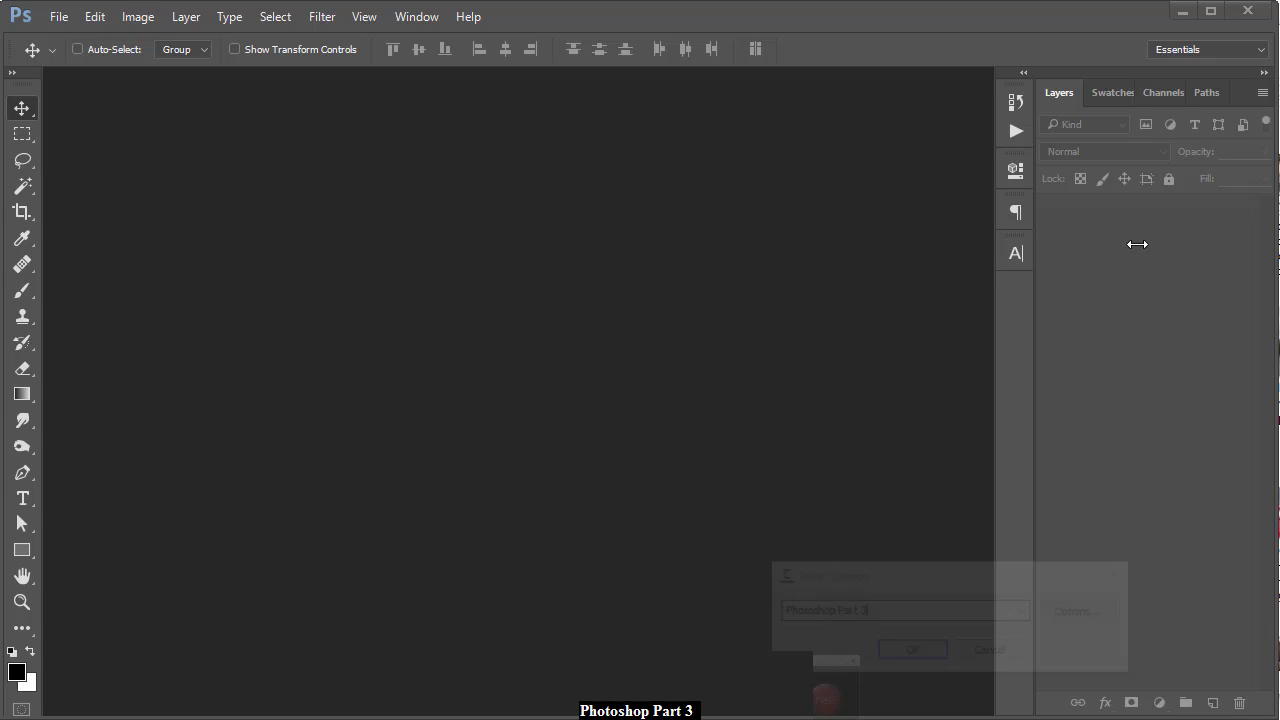
# Open the Properties of the bee-on-dandelion photo in the Stock Footages folder.
pyautogui.hotkey('alt', 'Tab')
pyautogui.moveTo(979, 47); pyautogui.dragTo(701, 27)
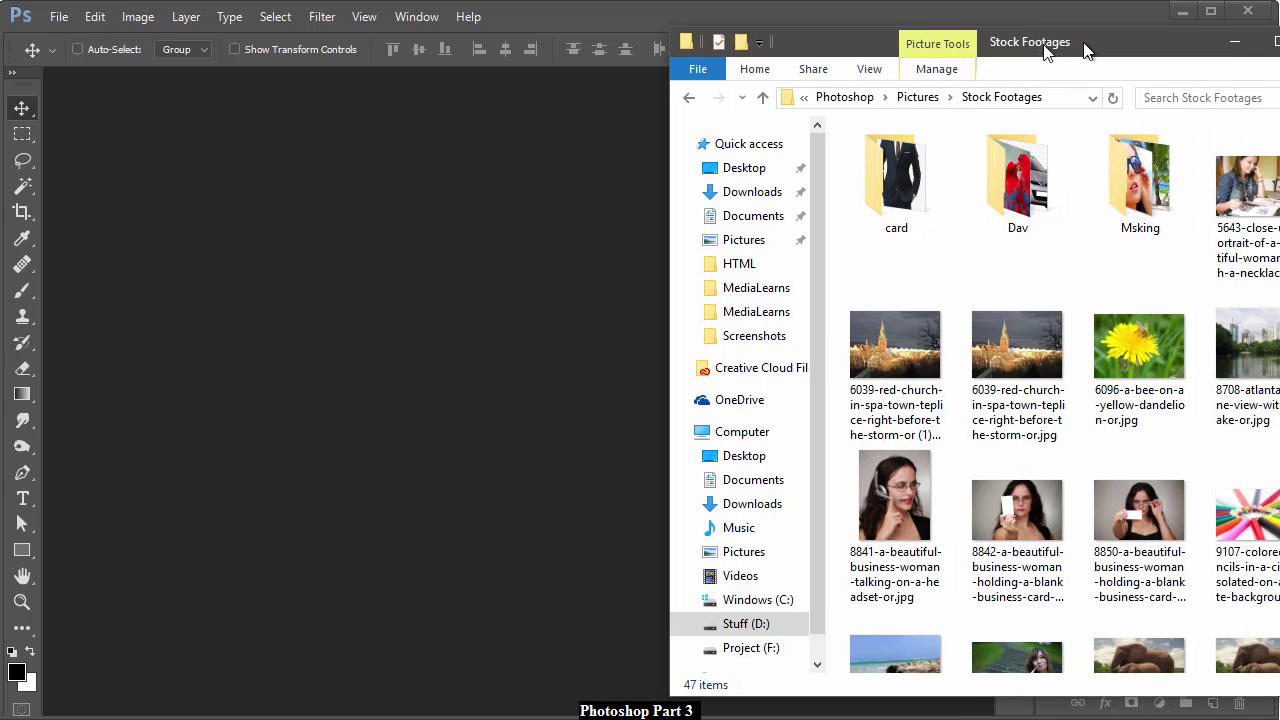
pyautogui.click(855, 325)
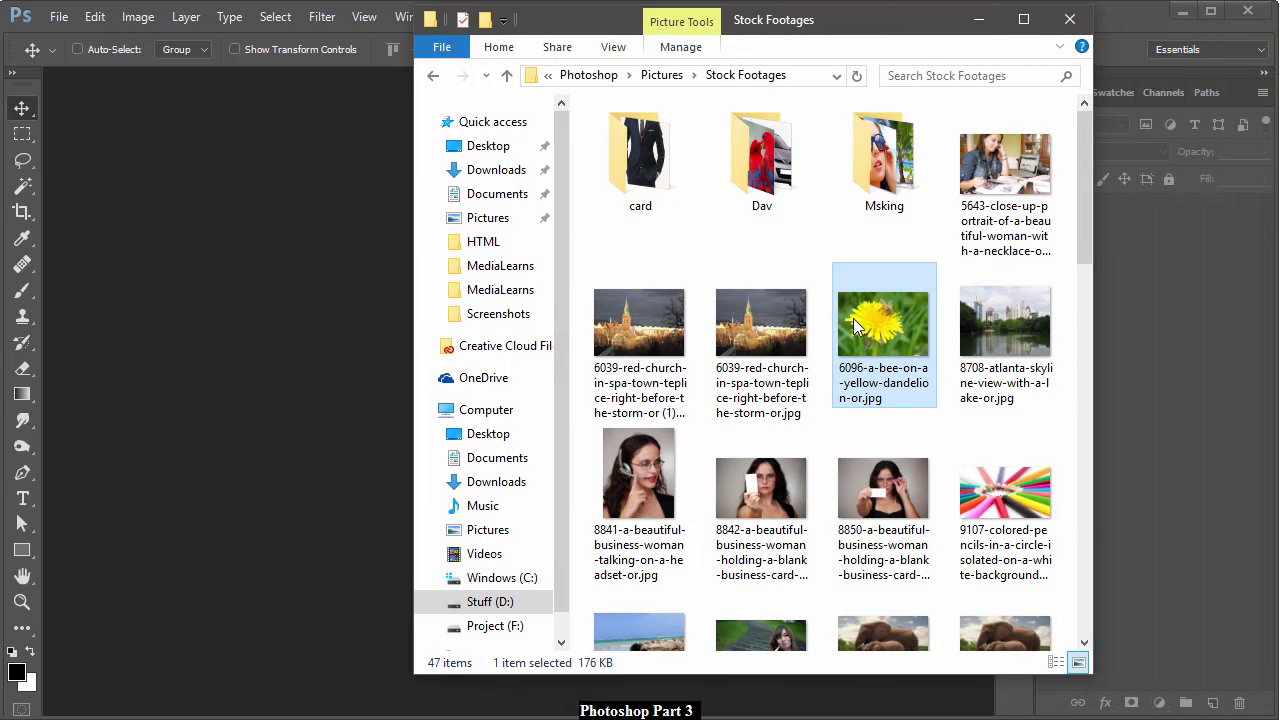
pyautogui.rightClick(855, 325)
pyautogui.click(890, 707)
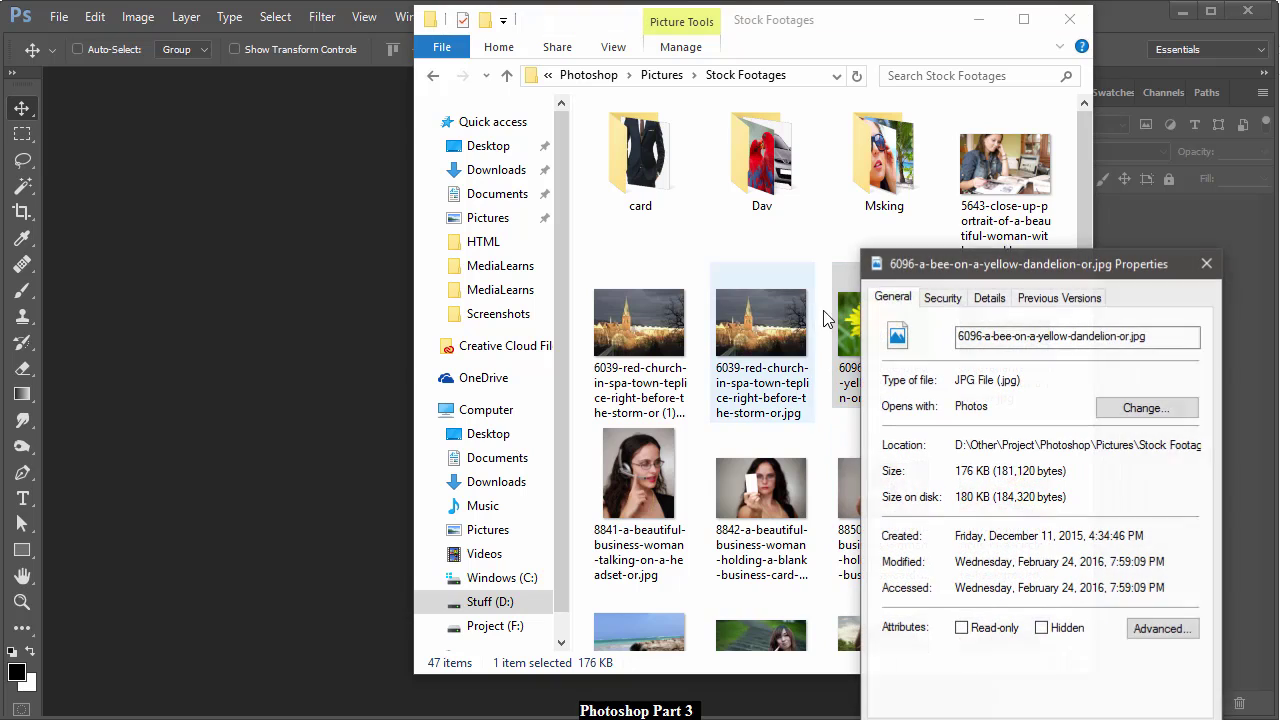
# Check the photo's Details, confirming its 1280 x 900 pixel width and height.
pyautogui.moveTo(999, 268); pyautogui.dragTo(873, 179)
pyautogui.click(858, 210)
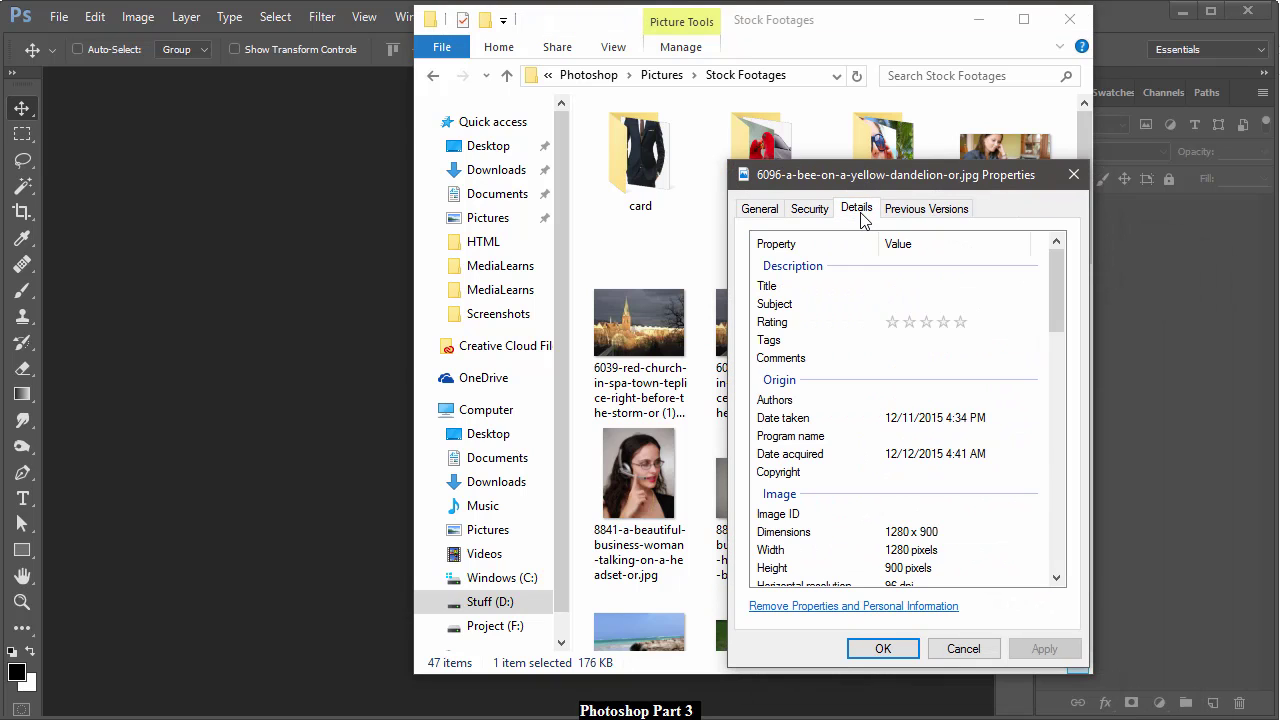
pyautogui.scroll(-1, 790, 510)
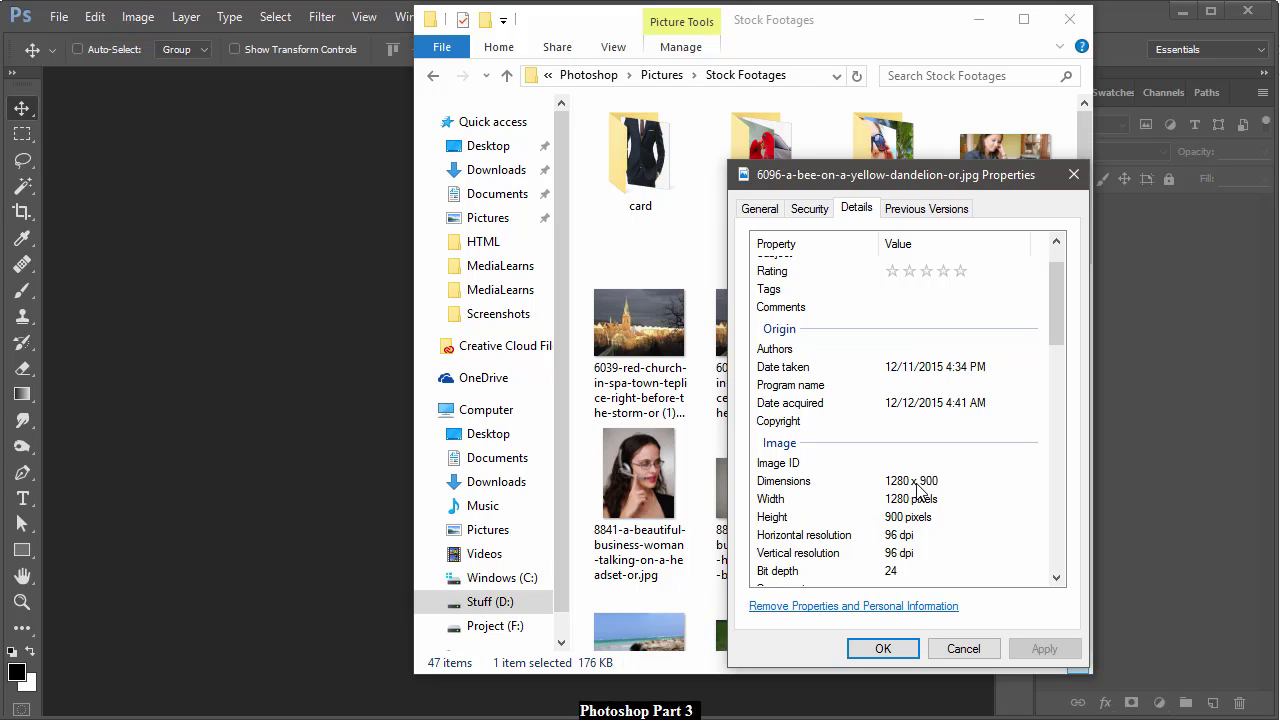
pyautogui.click(786, 518)
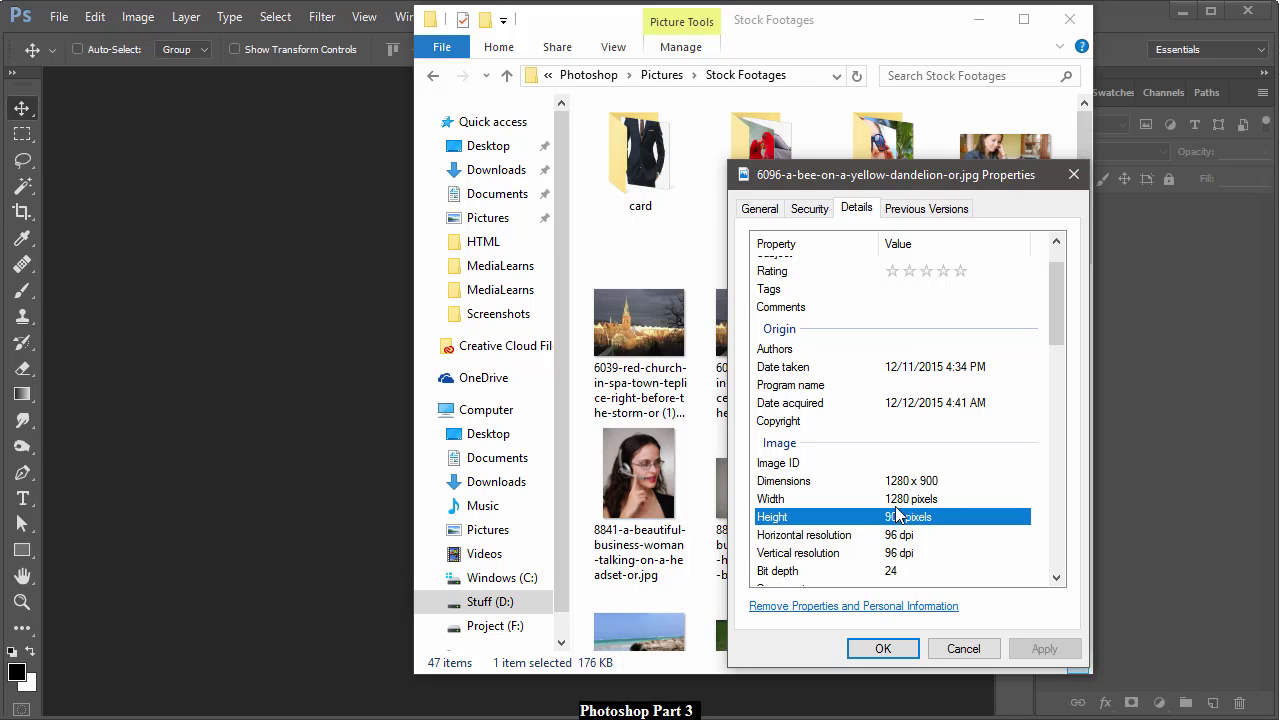
pyautogui.click(900, 502)
pyautogui.click(820, 518)
# Close the photo's Properties window and bring Photoshop back to the front.
pyautogui.click(1072, 176)
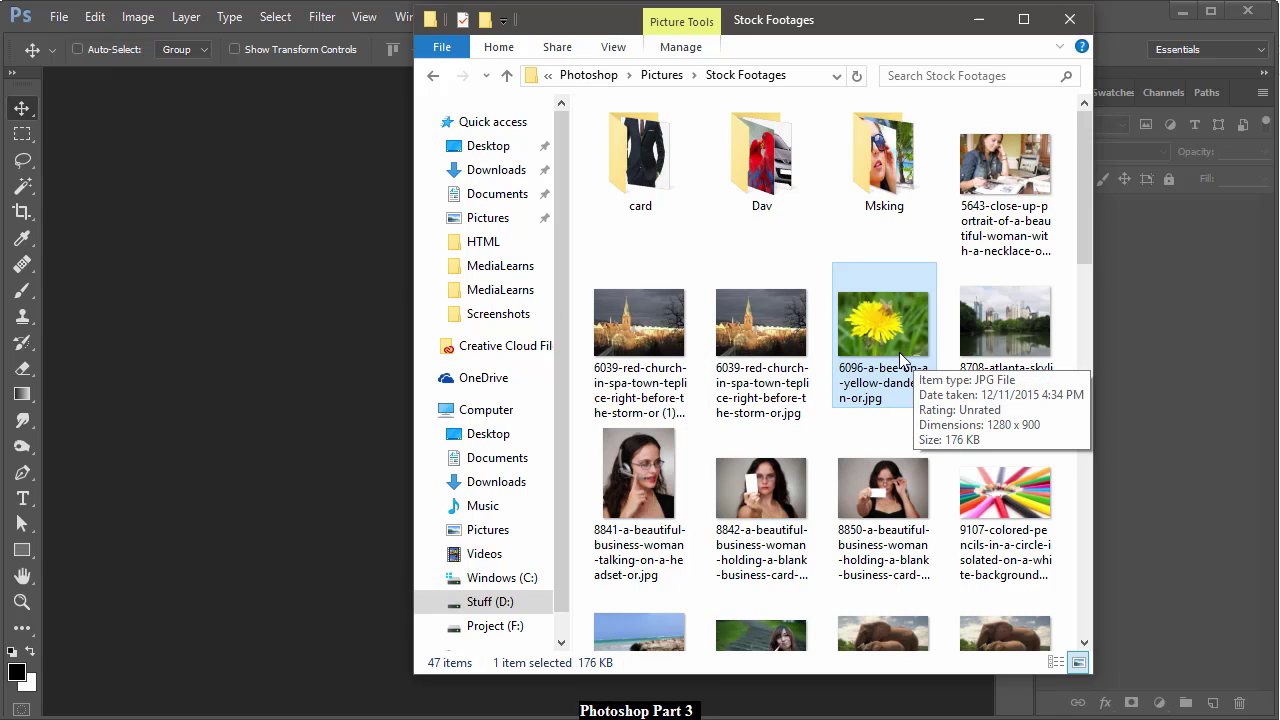
pyautogui.click(111, 217)
pyautogui.click(59, 17)
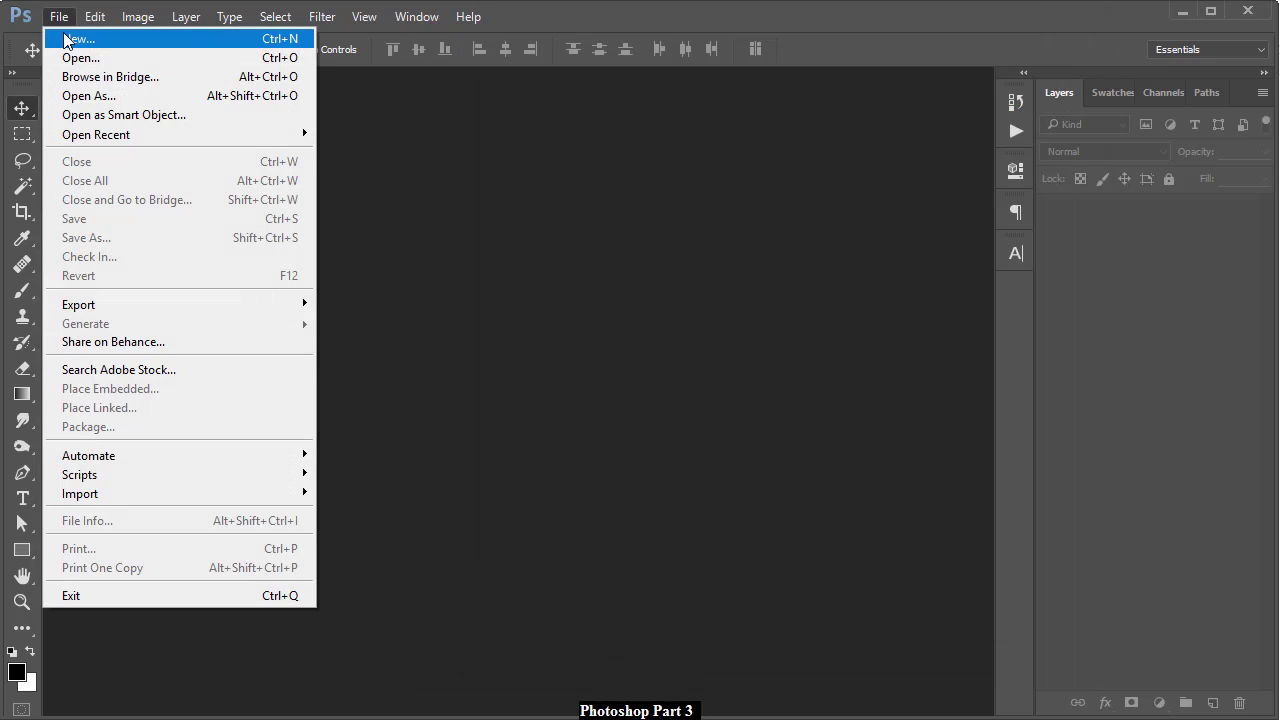
pyautogui.click(58, 37)
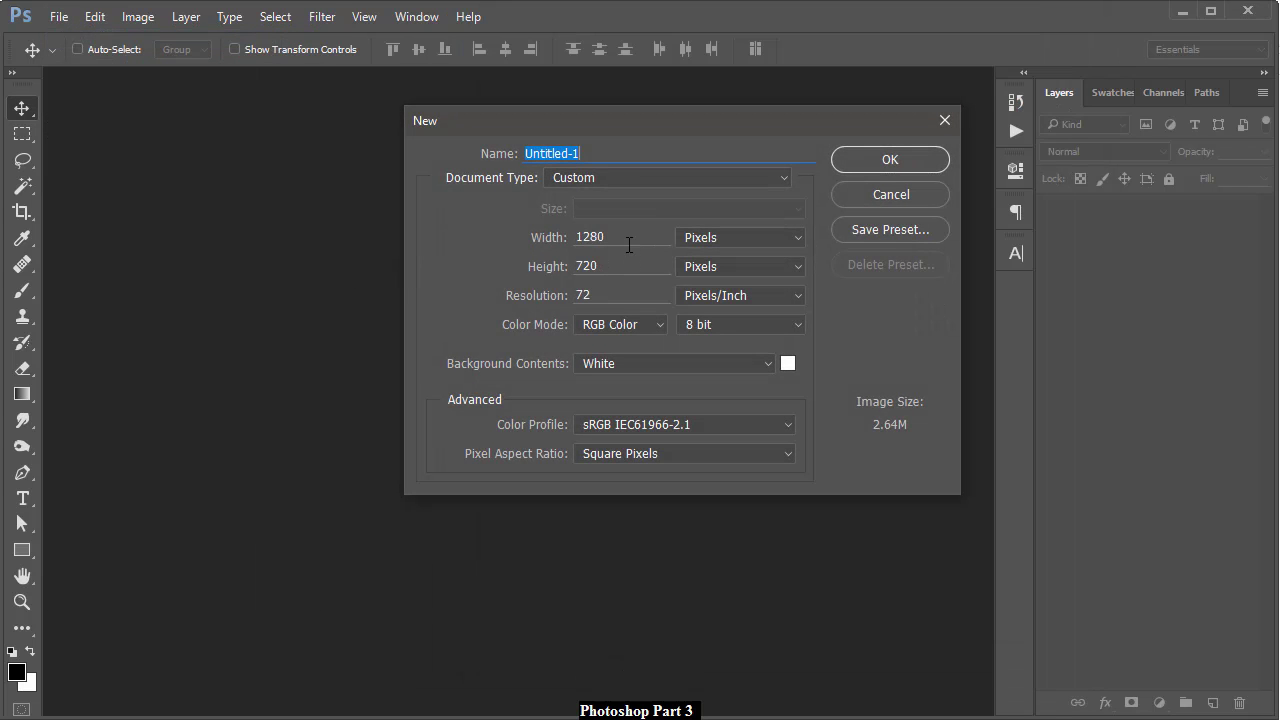
pyautogui.click(629, 245)
pyautogui.write('1200')
pyautogui.press('Tab')
pyautogui.write('900')
pyautogui.click(918, 194)
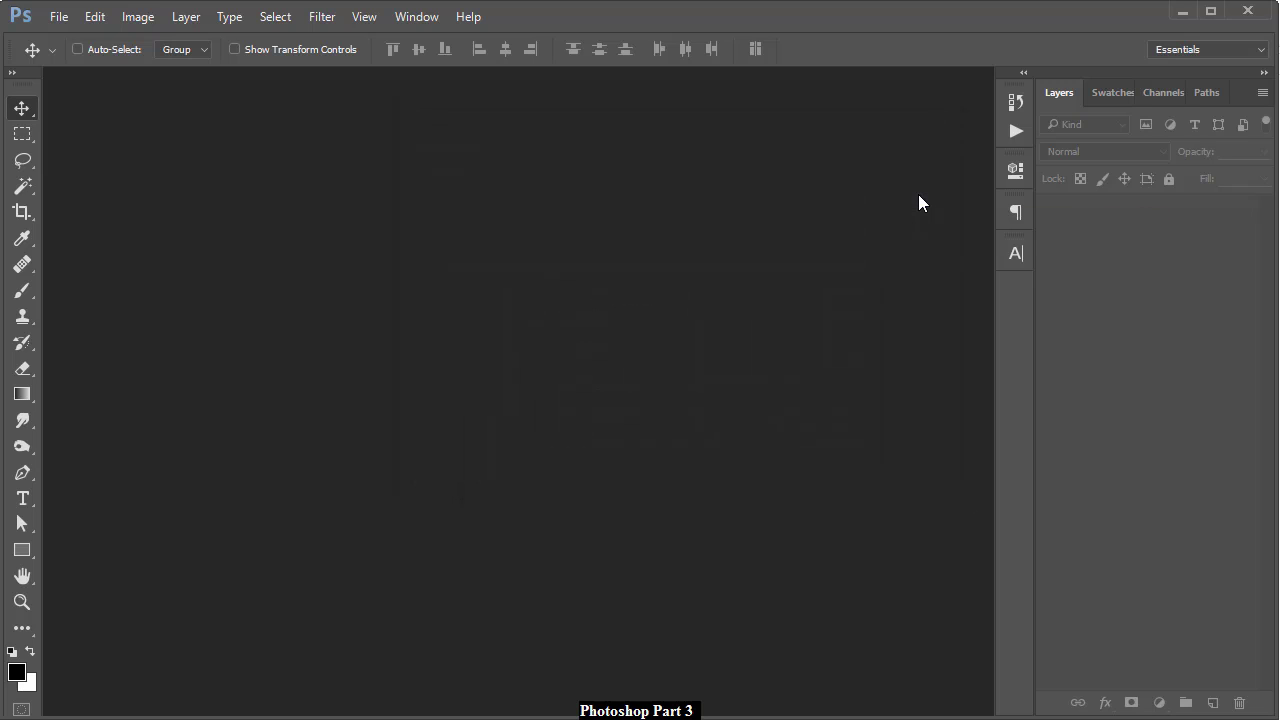
pyautogui.press('alt')
pyautogui.hotkey('alt', 'Tab')
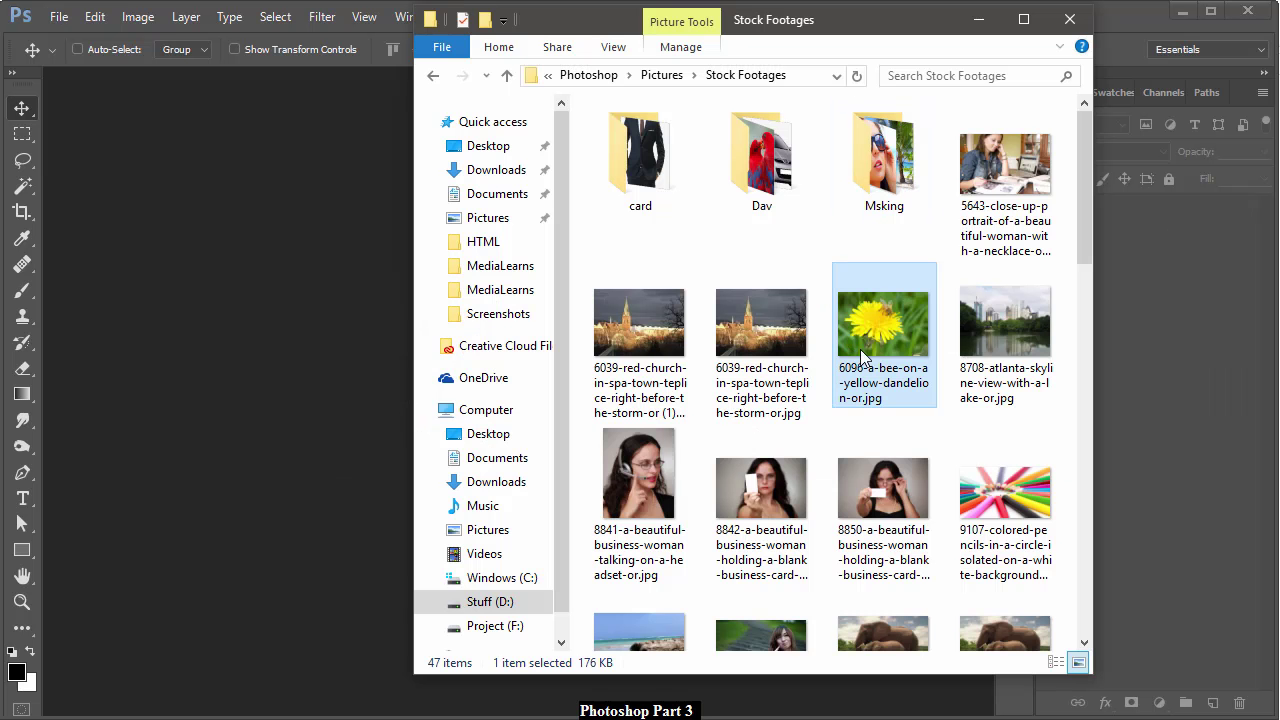
pyautogui.doubleClick(897, 344)
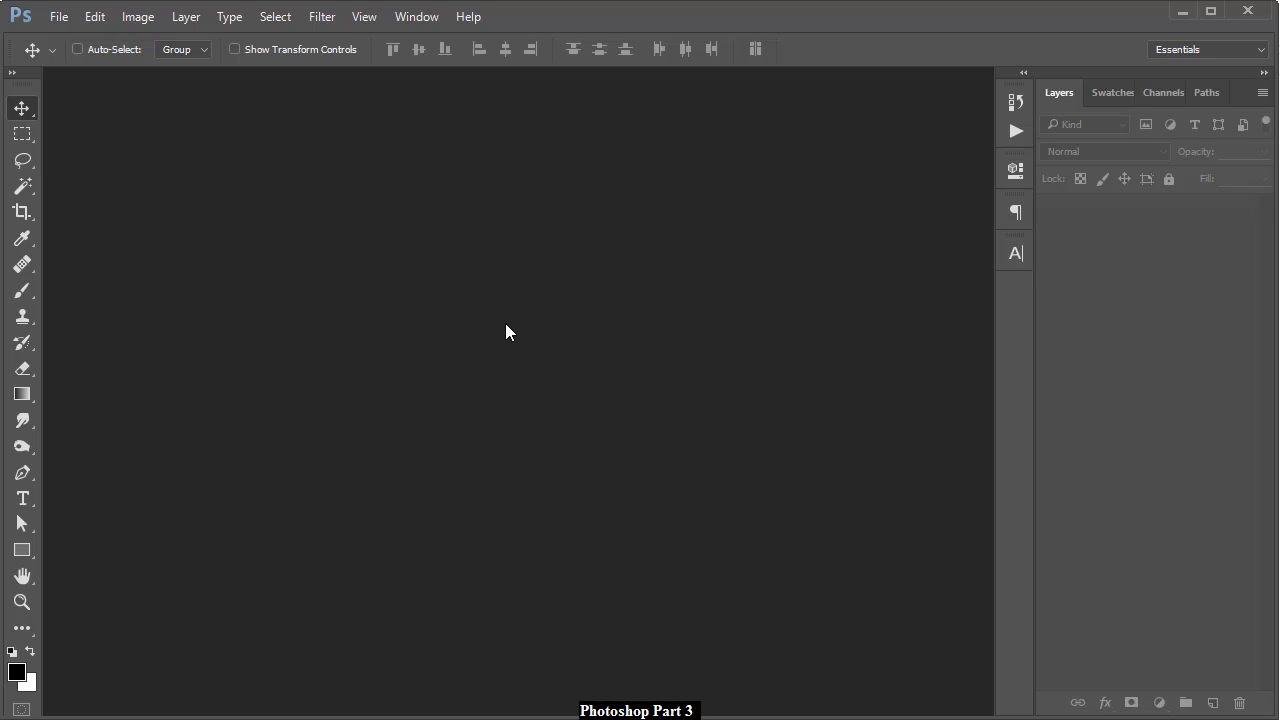
# Bring up File > Open and enlarge the dialog to show more thumbnails.
pyautogui.click(59, 16)
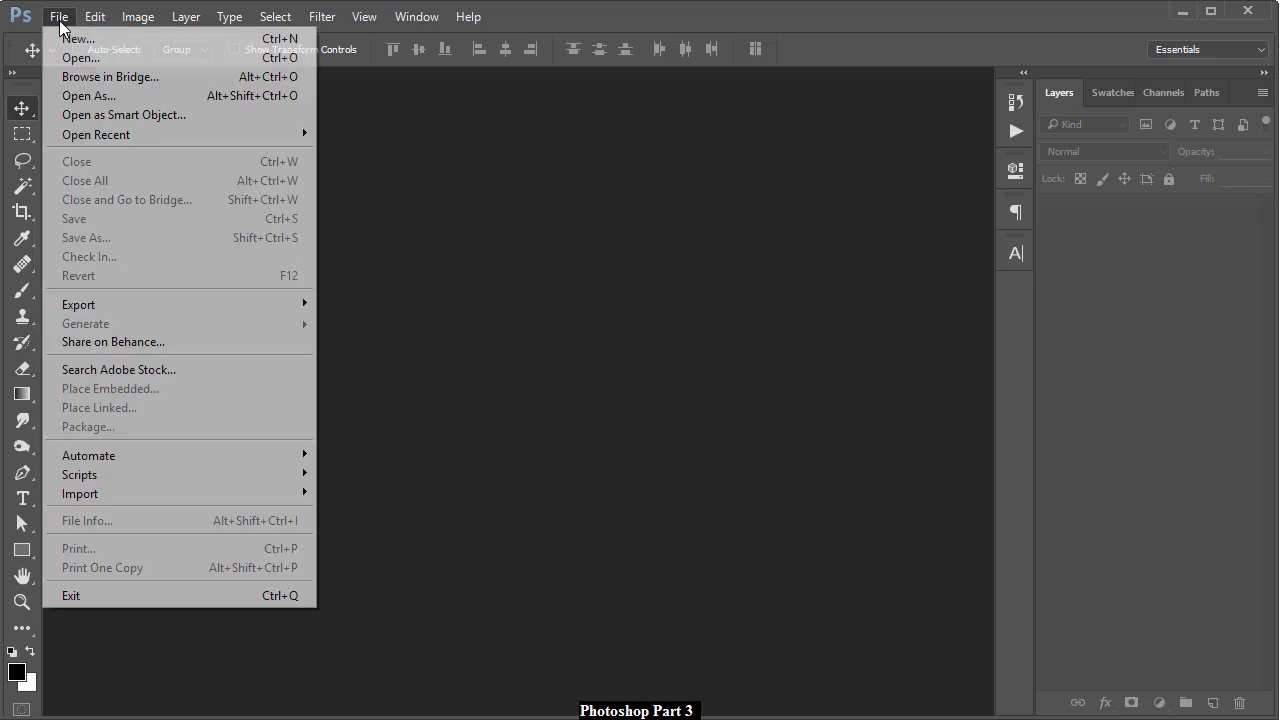
pyautogui.click(88, 57)
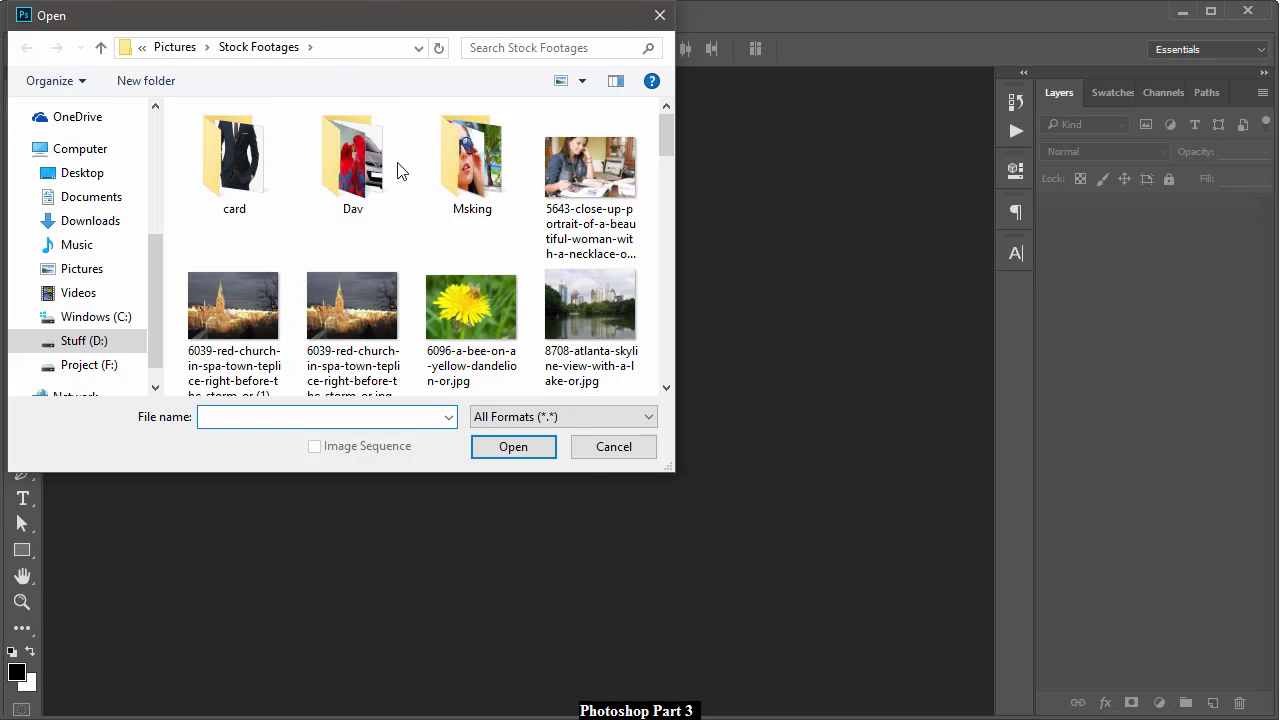
pyautogui.moveTo(677, 473); pyautogui.dragTo(807, 580)
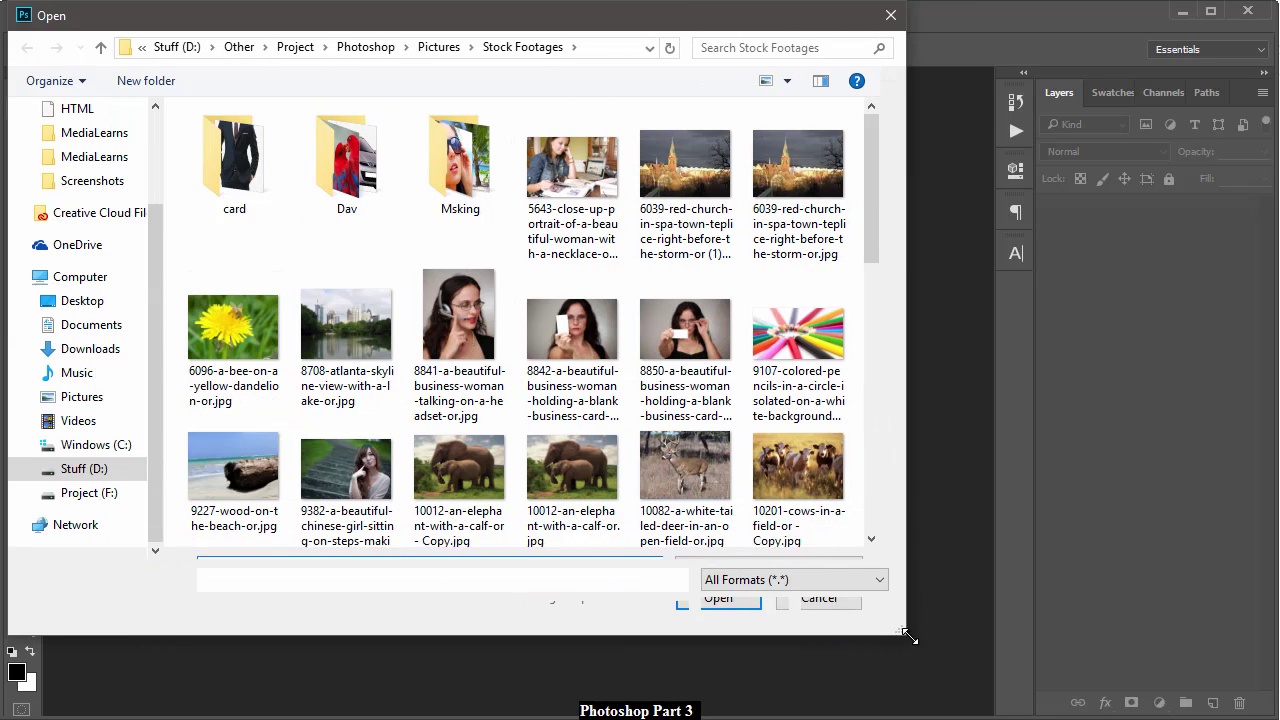
pyautogui.moveTo(807, 580); pyautogui.dragTo(860, 614)
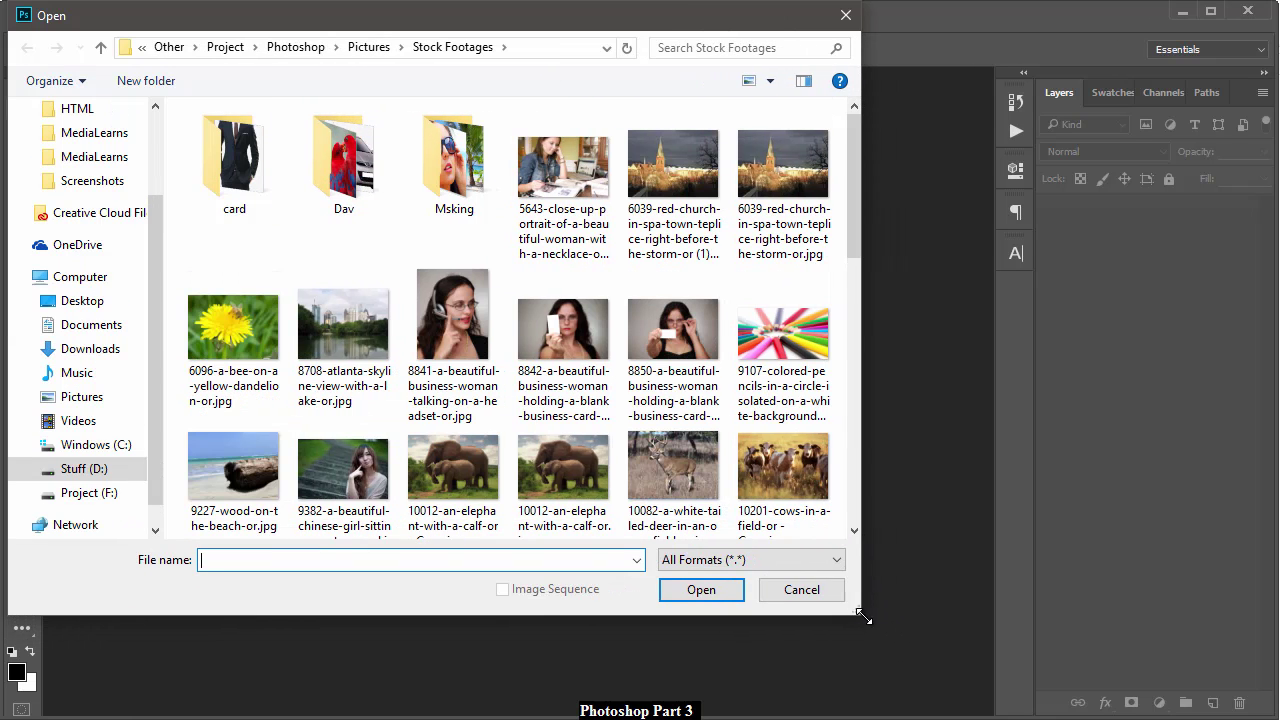
# Try selecting various stock photos: church, skyline, business, elephant, deer and cows images.
pyautogui.click(812, 245)
pyautogui.click(350, 380)
pyautogui.click(590, 395)
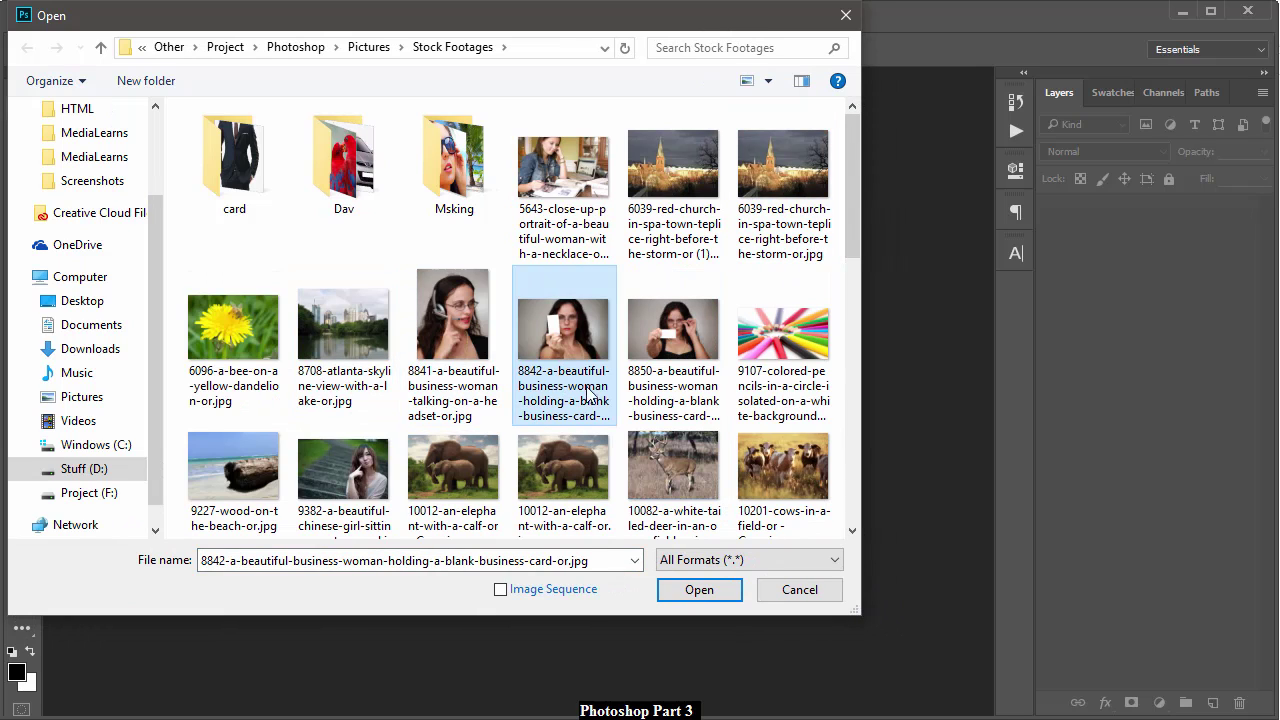
pyautogui.click(648, 420)
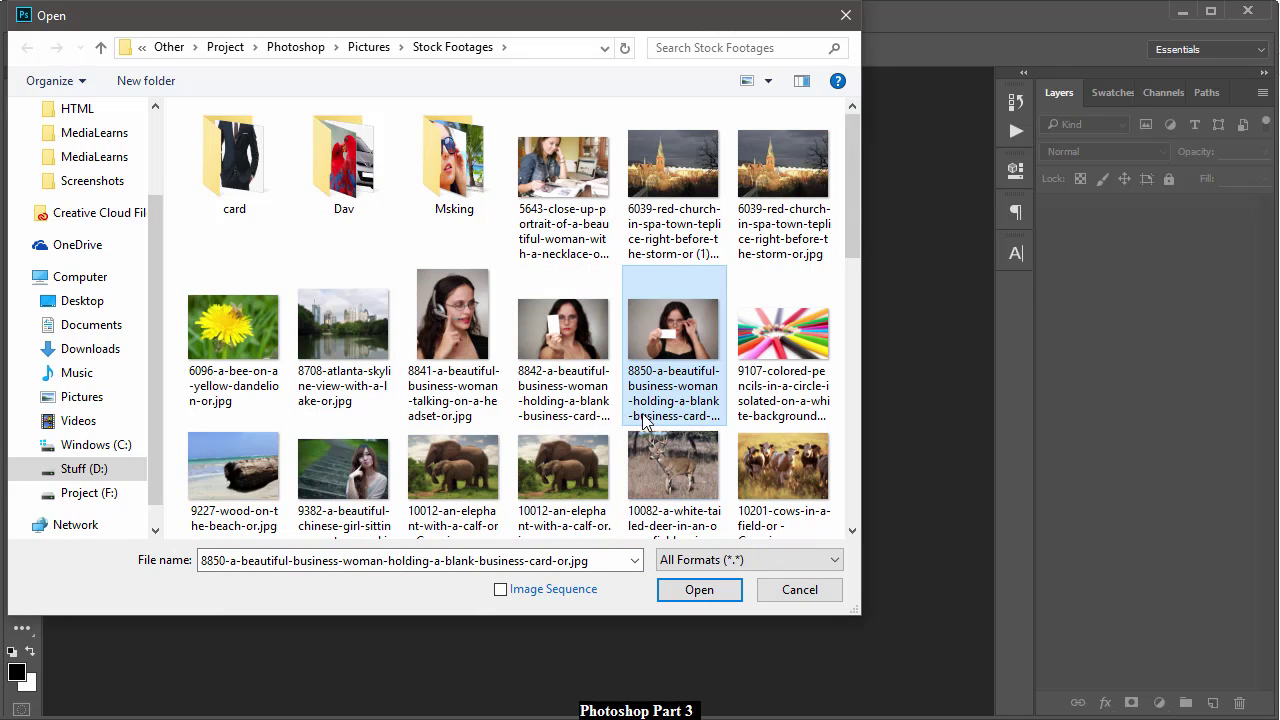
pyautogui.click(467, 482)
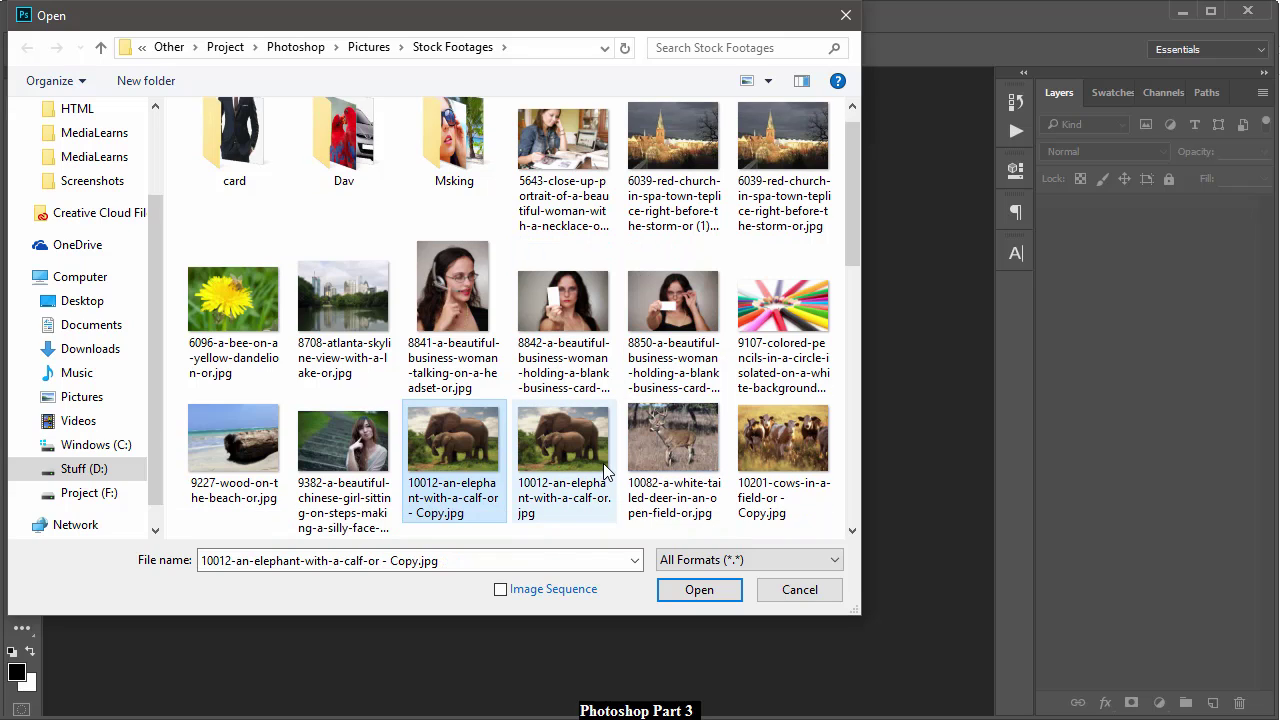
pyautogui.keyDown('ctrl'); pyautogui.click(600, 462); pyautogui.keyUp('ctrl')
pyautogui.keyDown('ctrl'); pyautogui.click(680, 445); pyautogui.keyUp('ctrl')
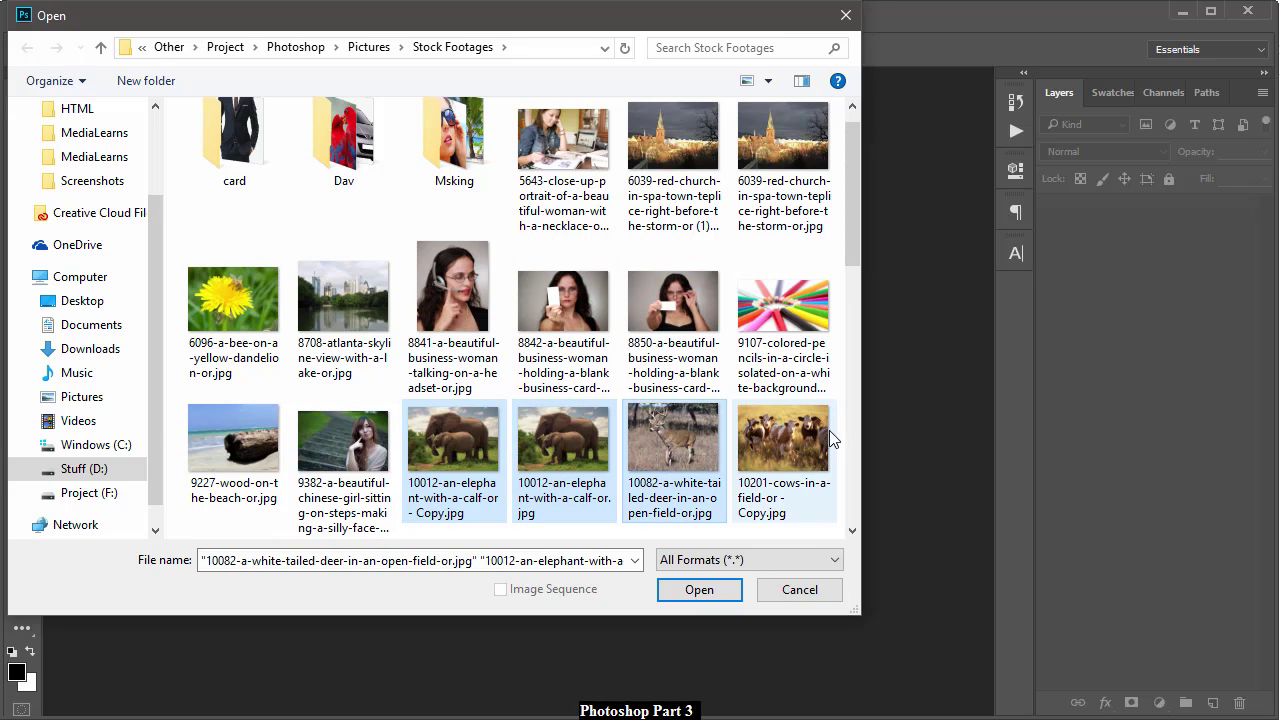
pyautogui.keyDown('ctrl'); pyautogui.click(829, 438); pyautogui.keyUp('ctrl')
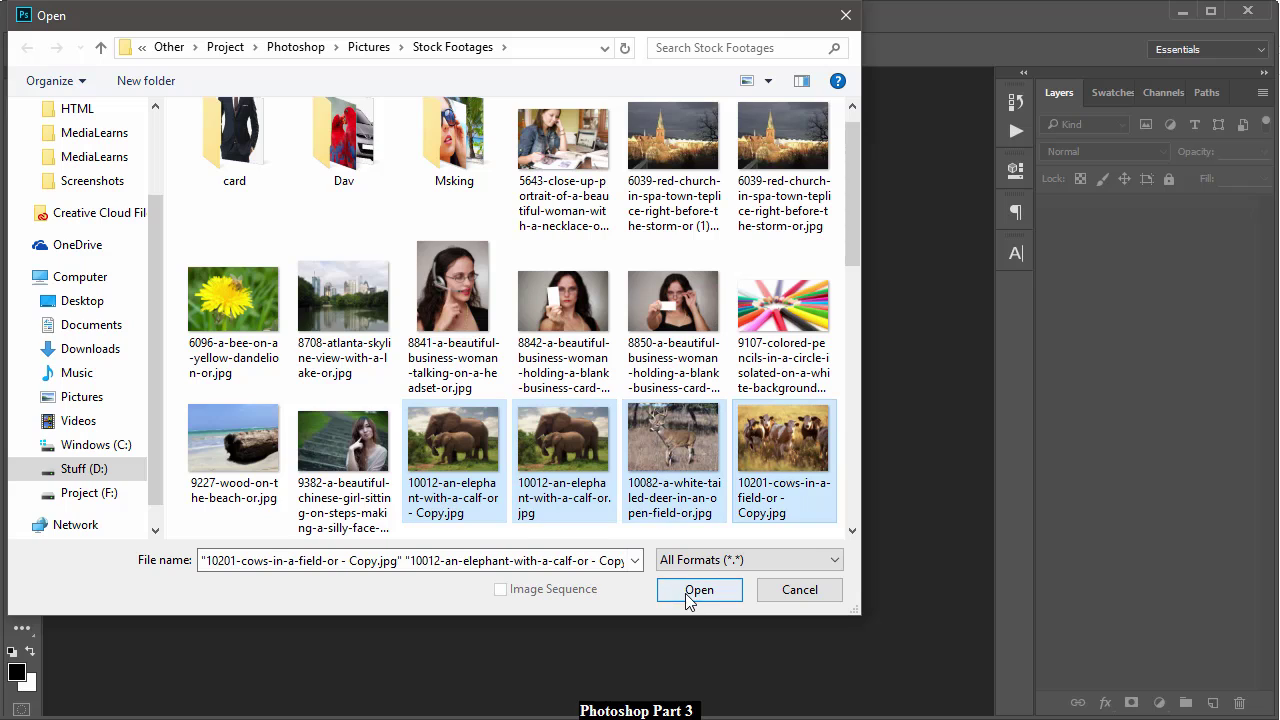
# Select only the elephant-with-calf copy and deer photos and open them.
pyautogui.click(681, 460)
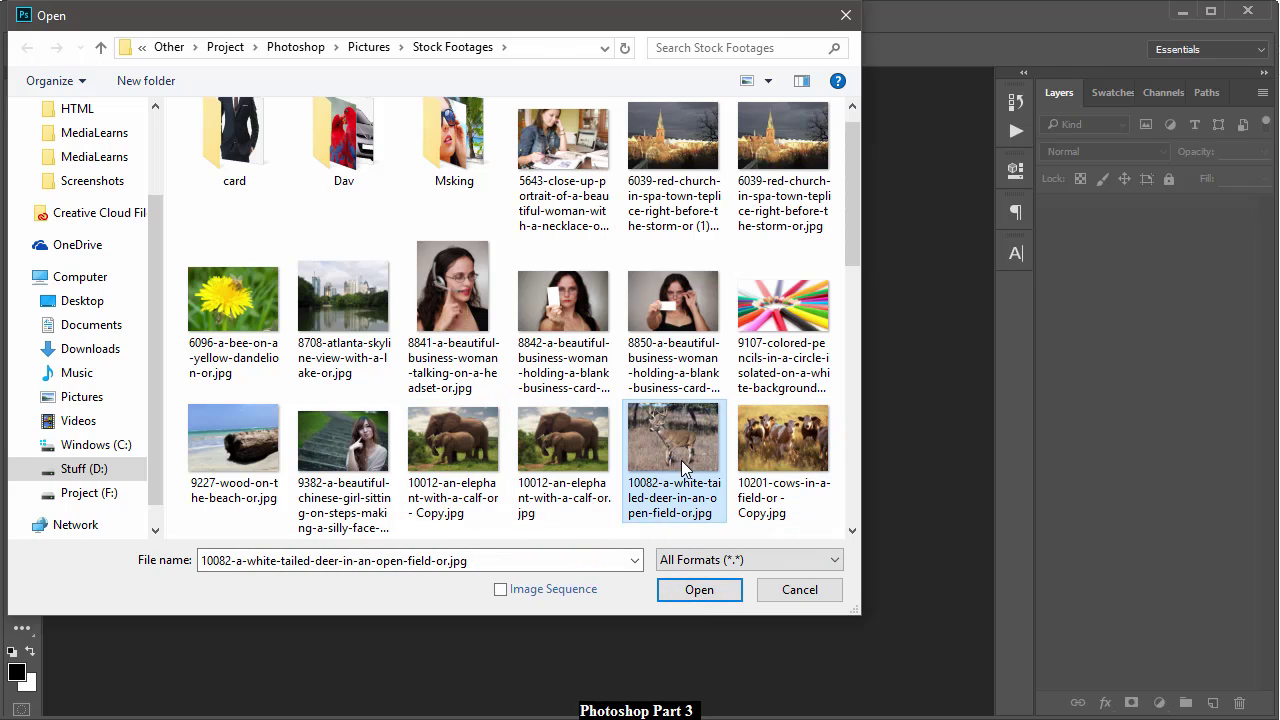
pyautogui.click(470, 453)
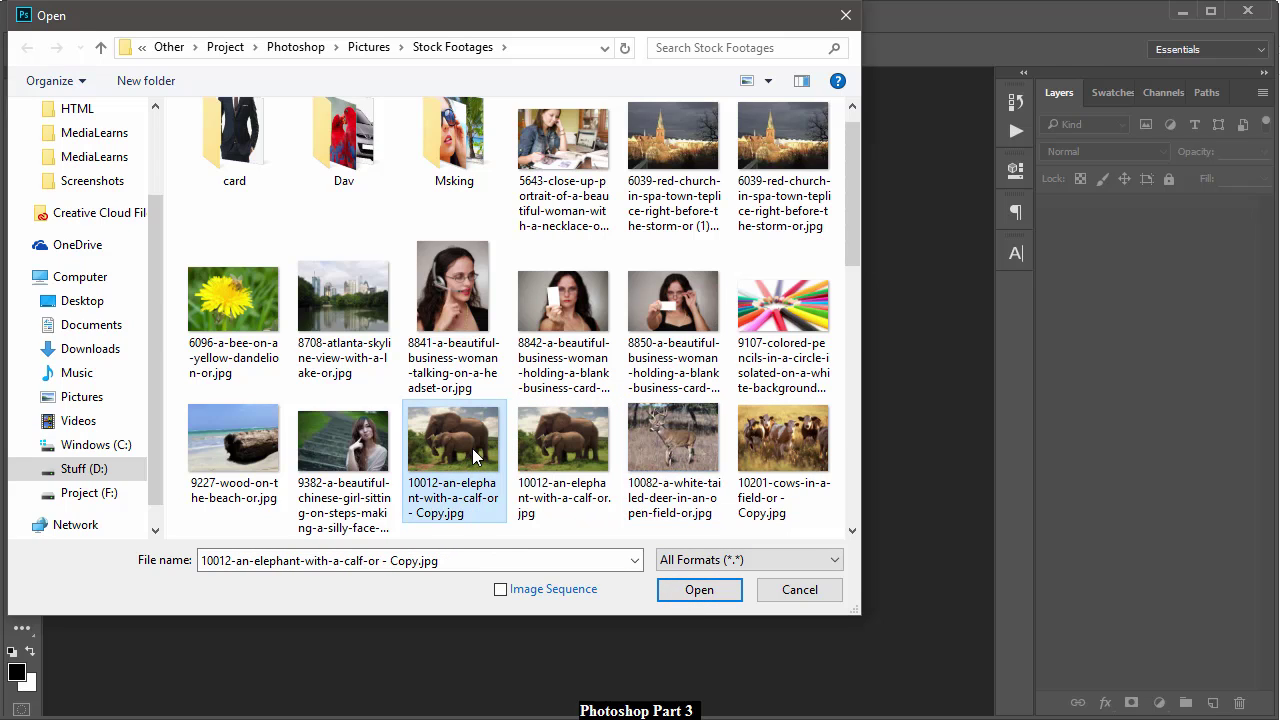
pyautogui.scroll(-3, 472, 448)
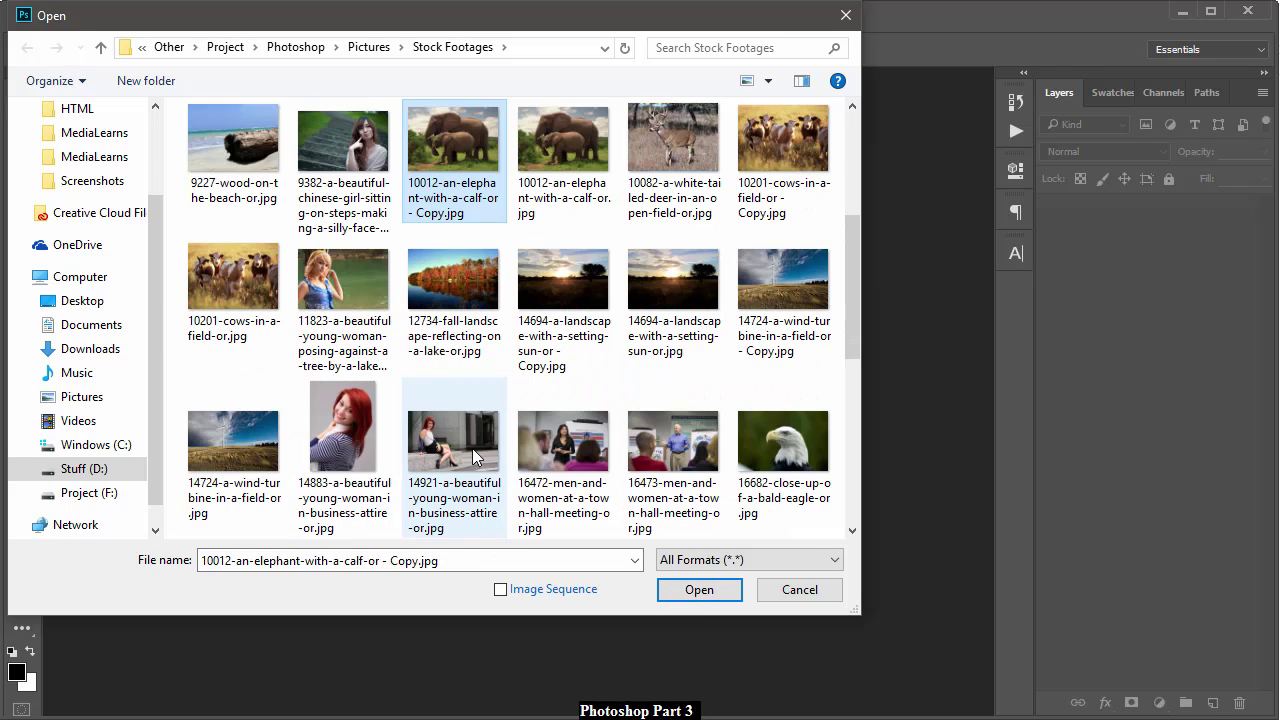
pyautogui.keyDown('shift'); pyautogui.click(568, 440); pyautogui.keyUp('shift')
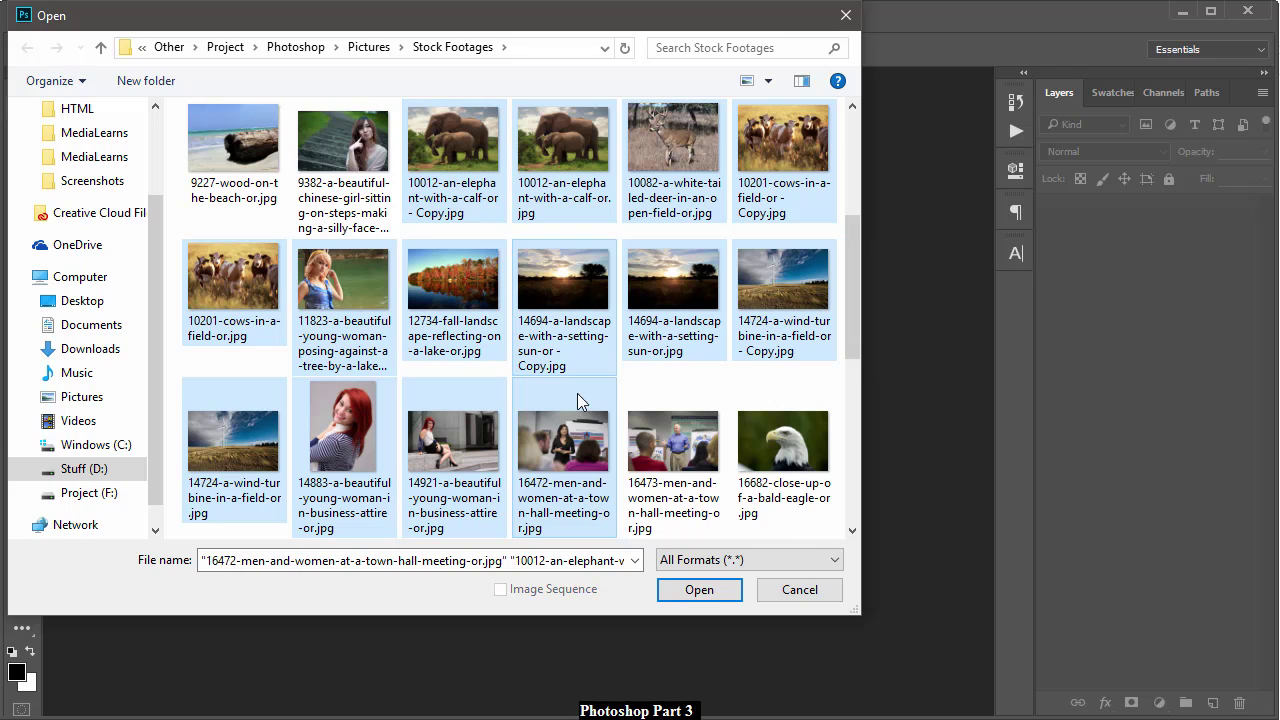
pyautogui.click(466, 188)
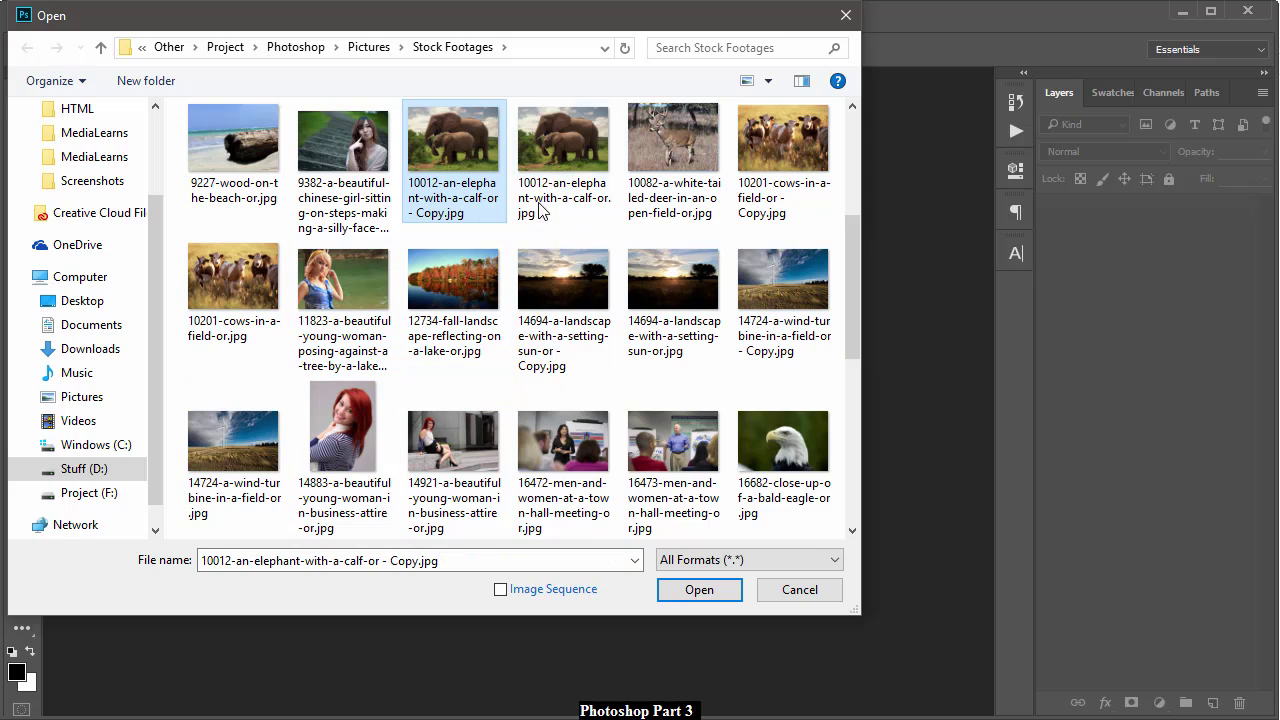
pyautogui.keyDown('ctrl'); pyautogui.click(680, 188); pyautogui.keyUp('ctrl')
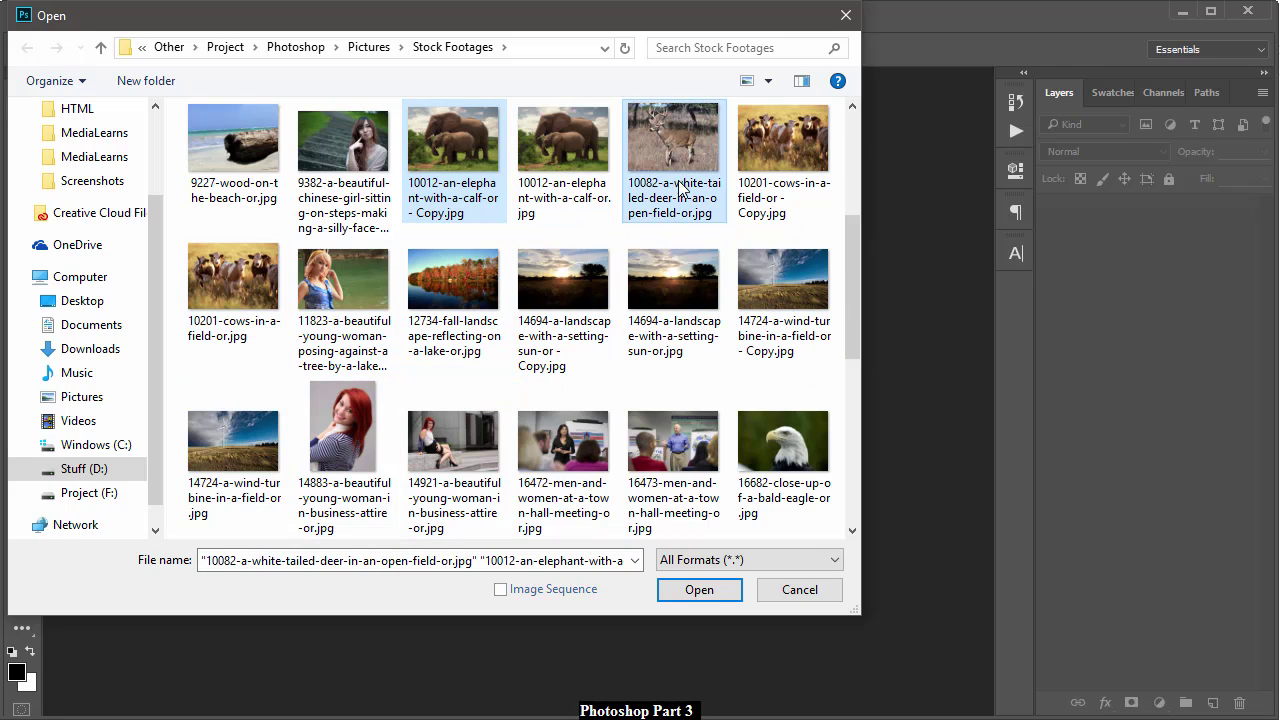
pyautogui.click(697, 590)
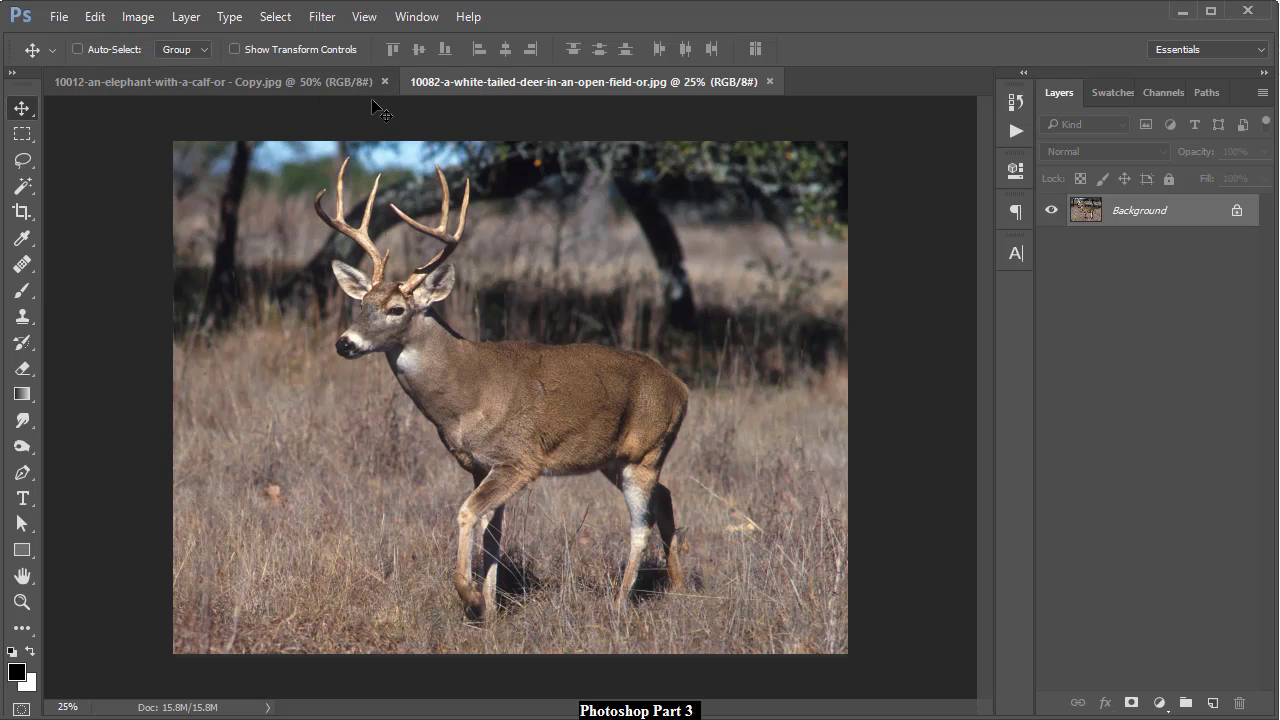
# Switch back and forth between the elephant and deer document tabs.
pyautogui.click(330, 80)
pyautogui.click(471, 79)
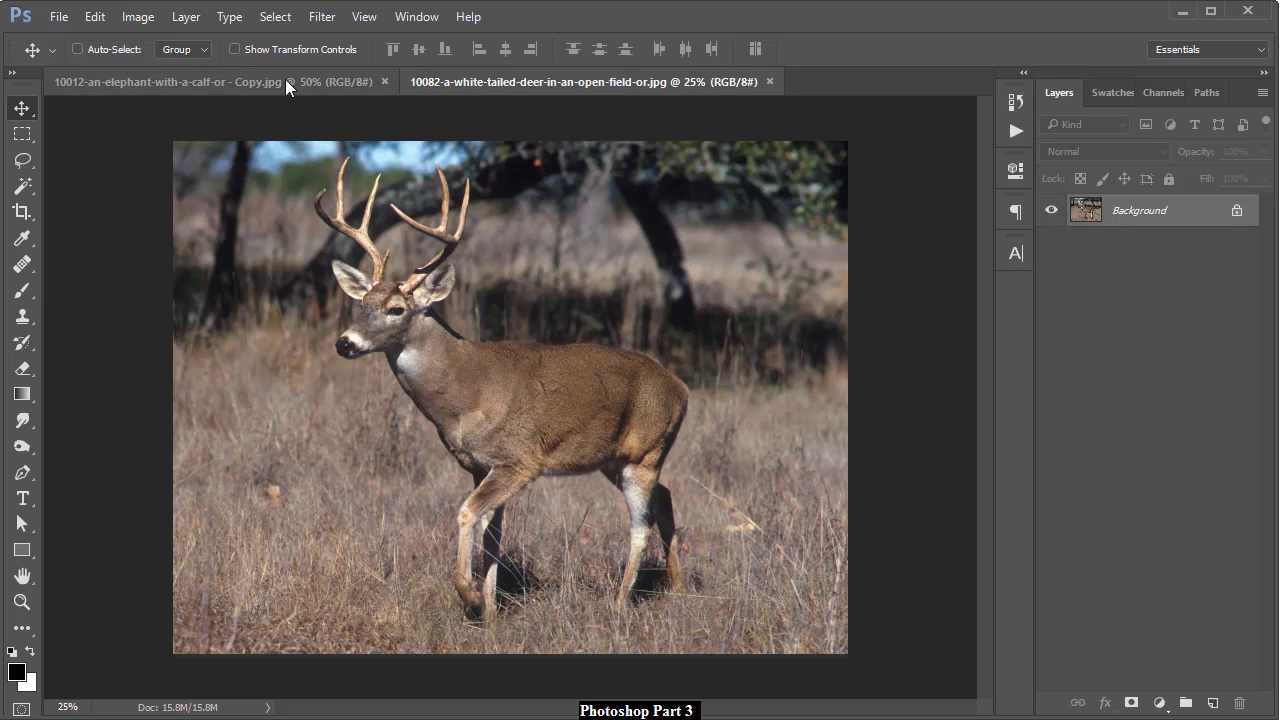
pyautogui.click(282, 79)
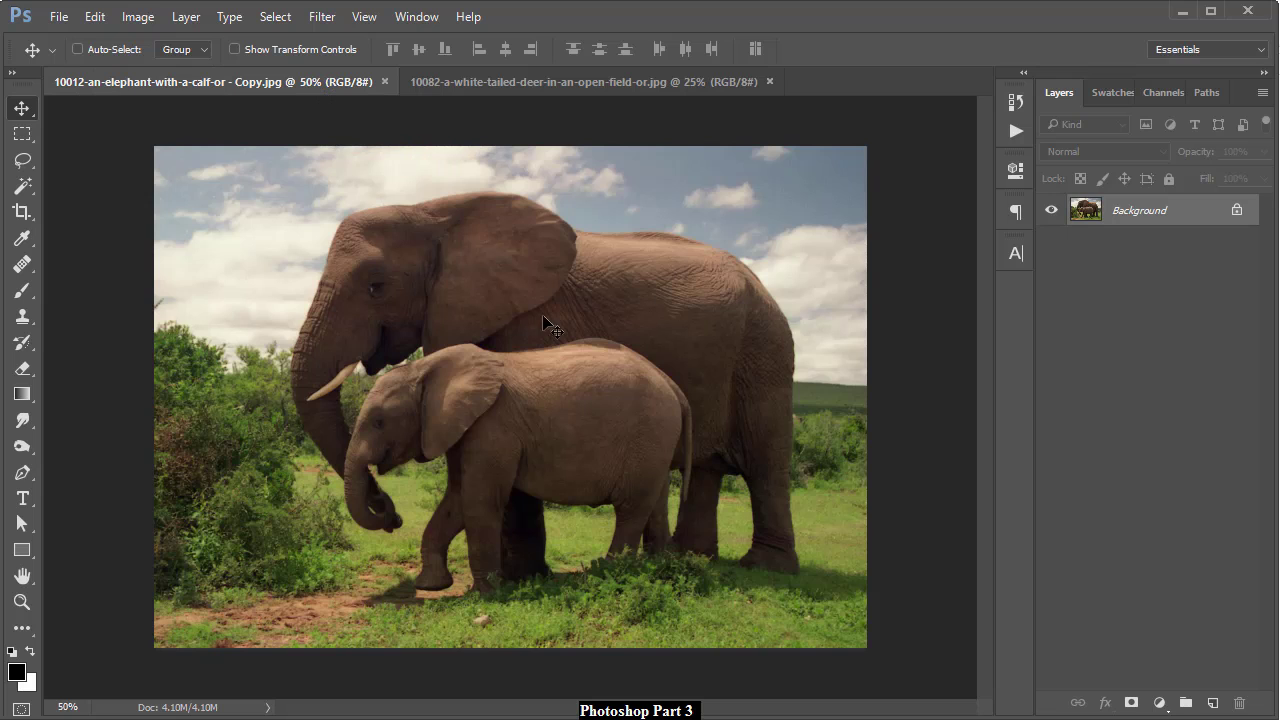
pyautogui.click(294, 84)
pyautogui.click(549, 86)
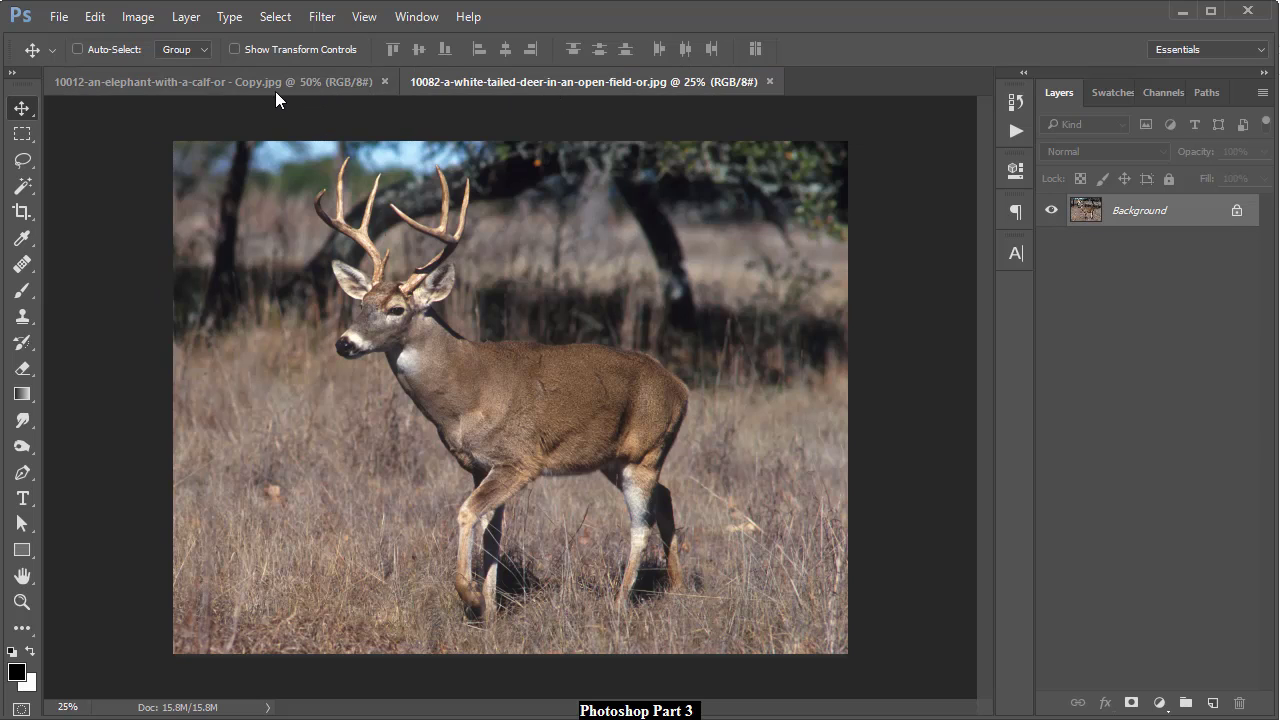
pyautogui.click(313, 88)
# Close the deer document, then the elephant-with-calf document.
pyautogui.click(555, 80)
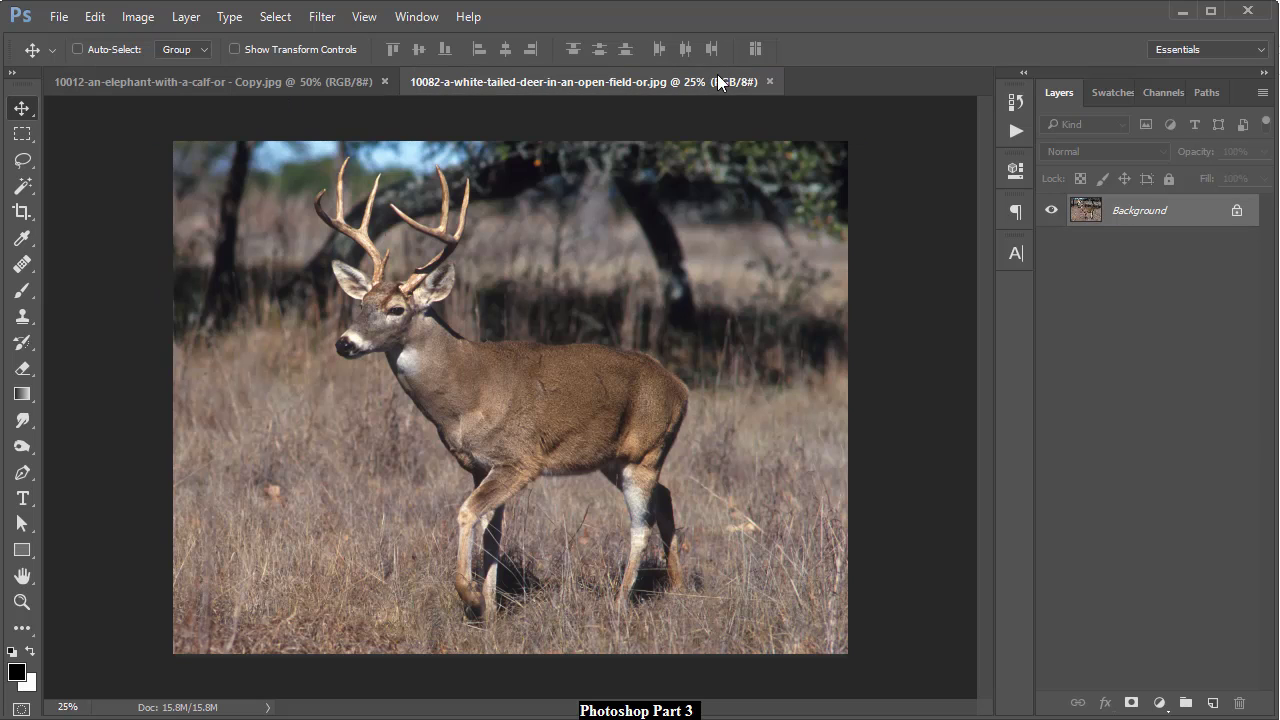
pyautogui.click(768, 81)
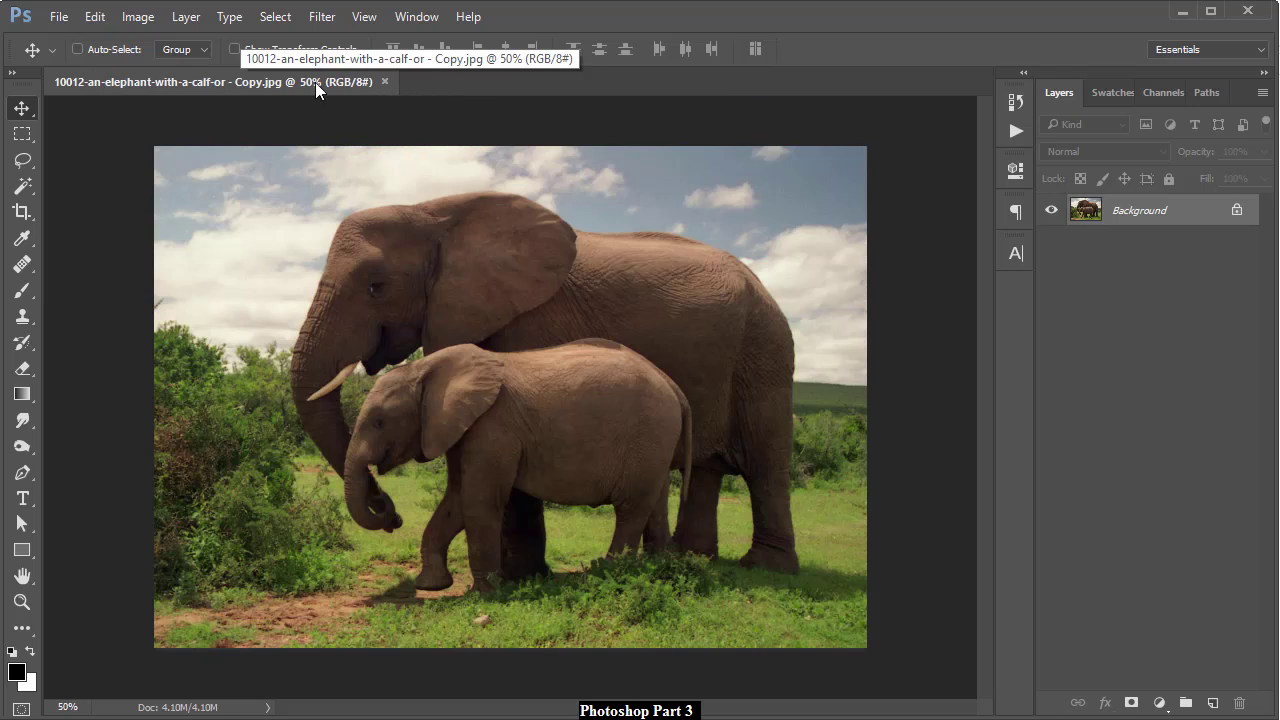
pyautogui.click(385, 82)
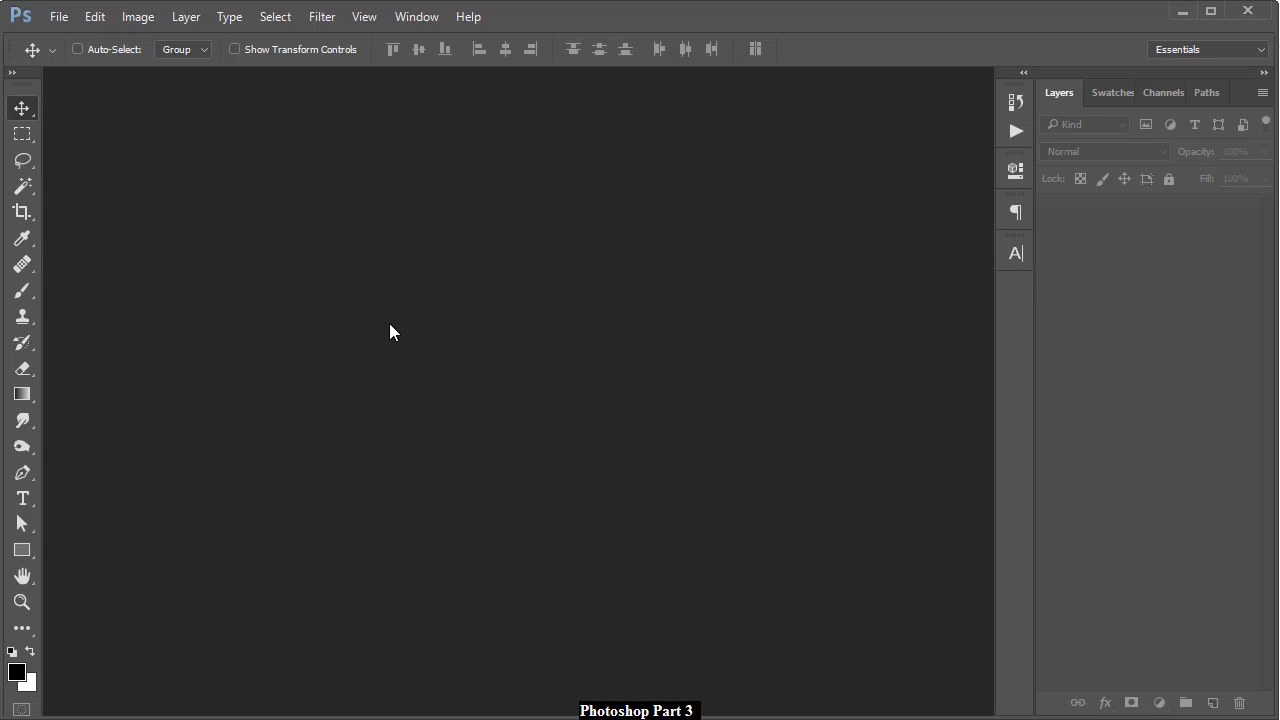
pyautogui.click(59, 17)
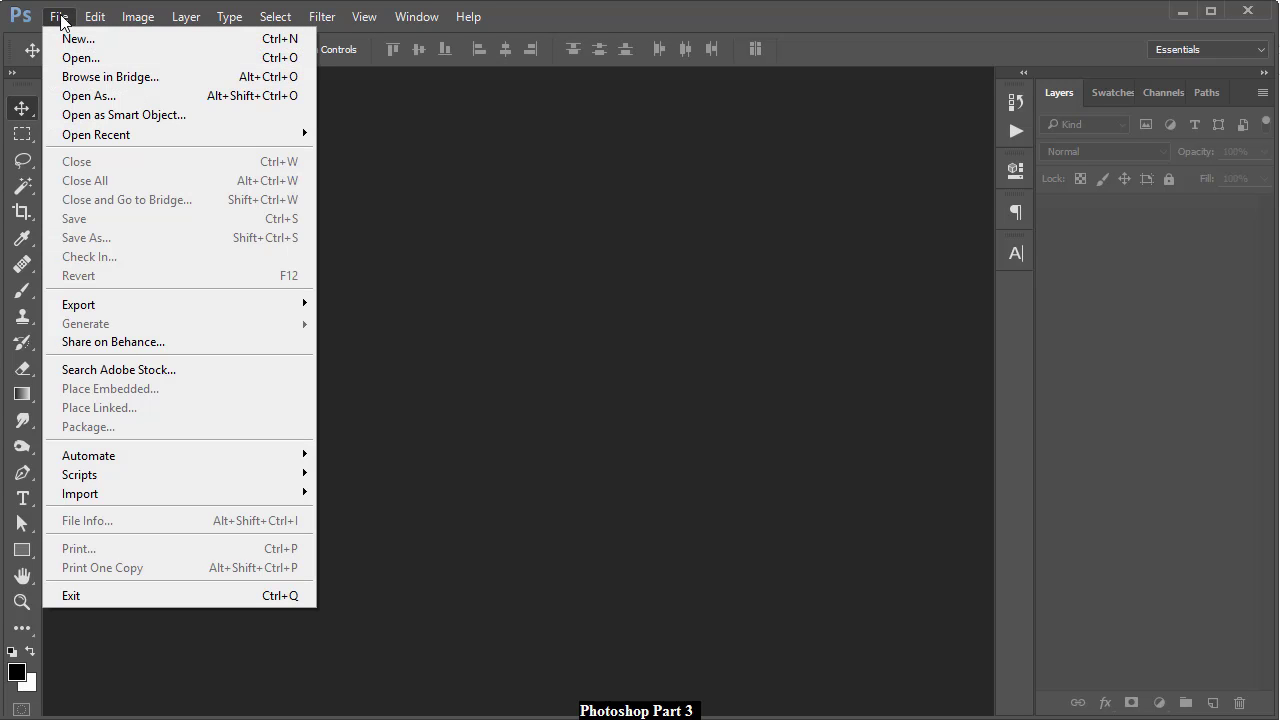
pyautogui.click(774, 298)
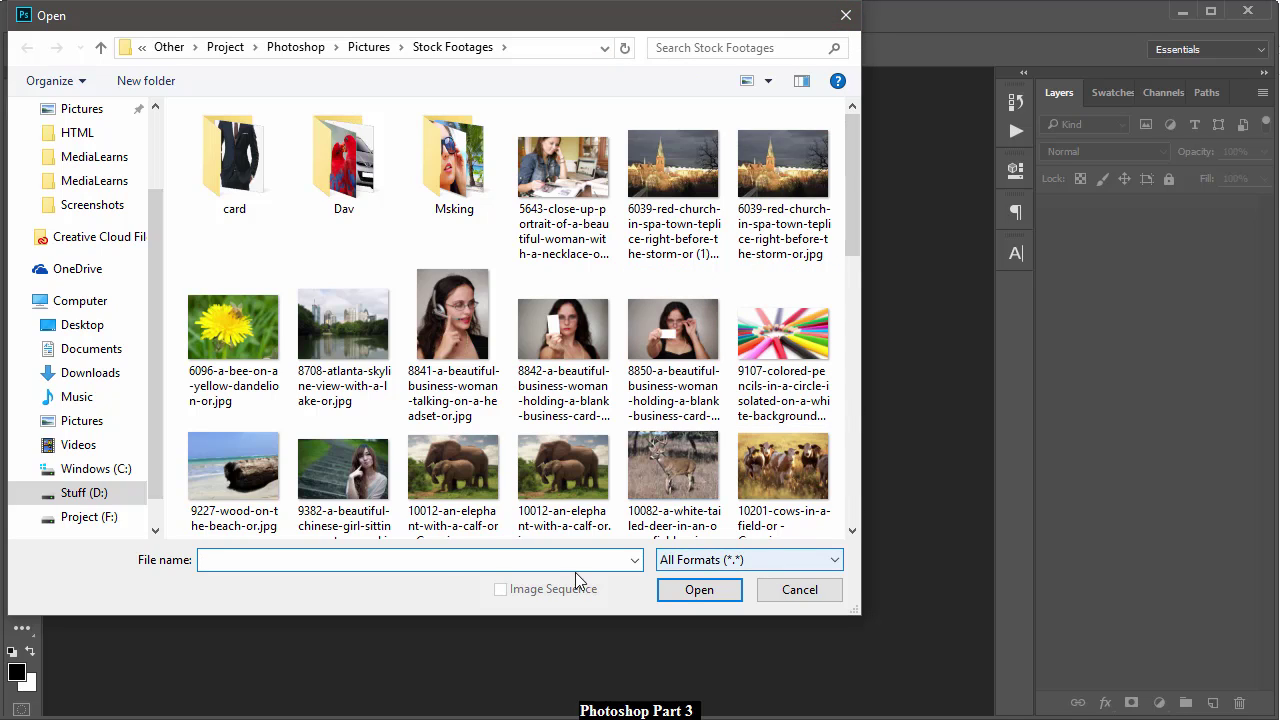
pyautogui.click(707, 560)
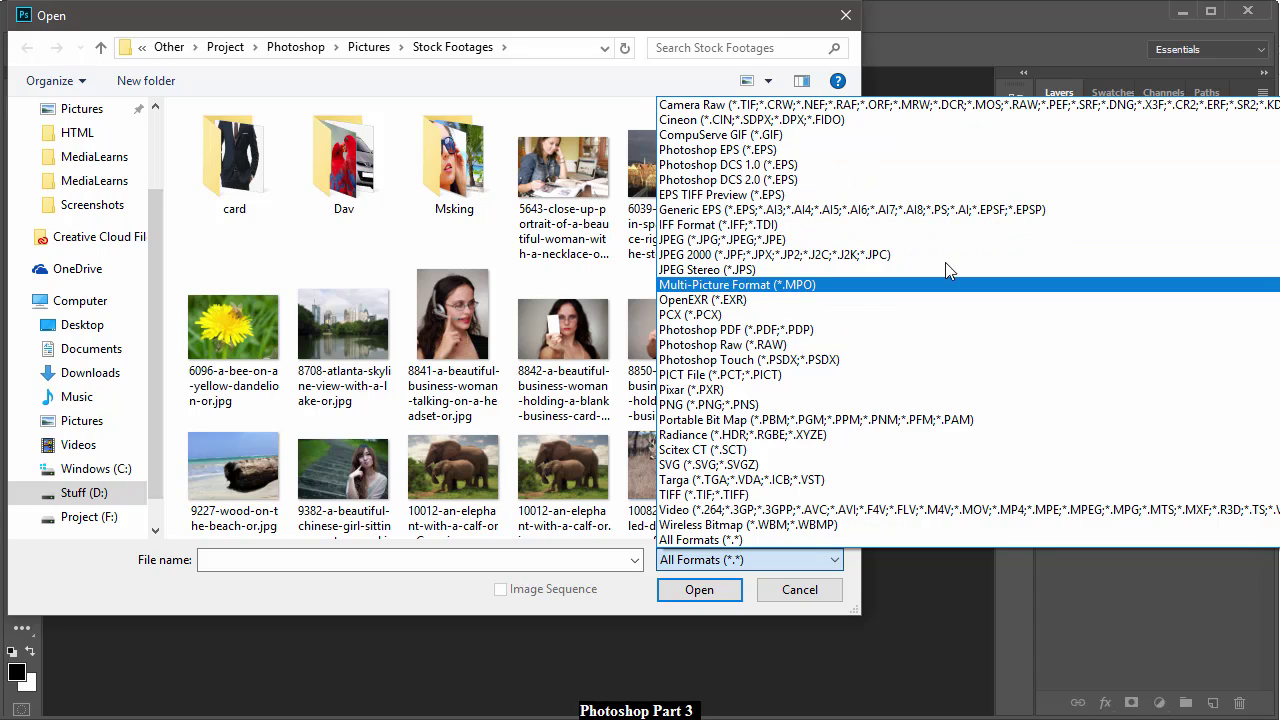
pyautogui.click(600, 566)
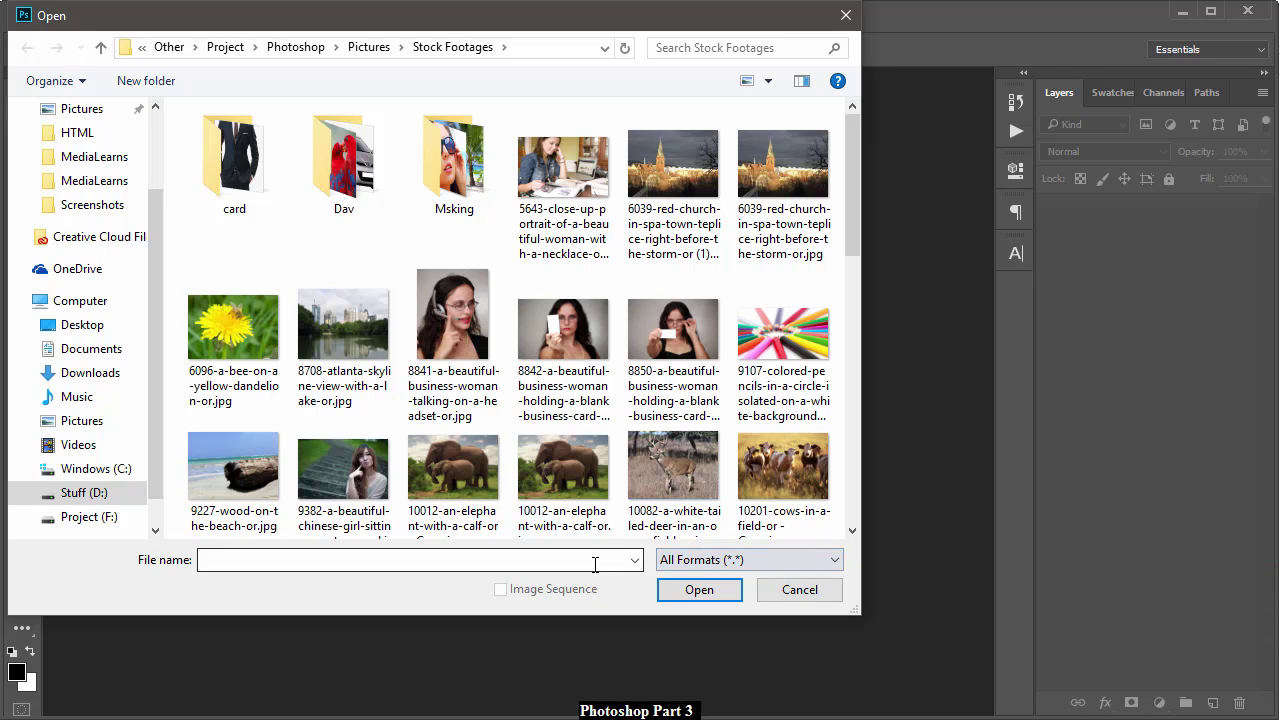
pyautogui.click(799, 590)
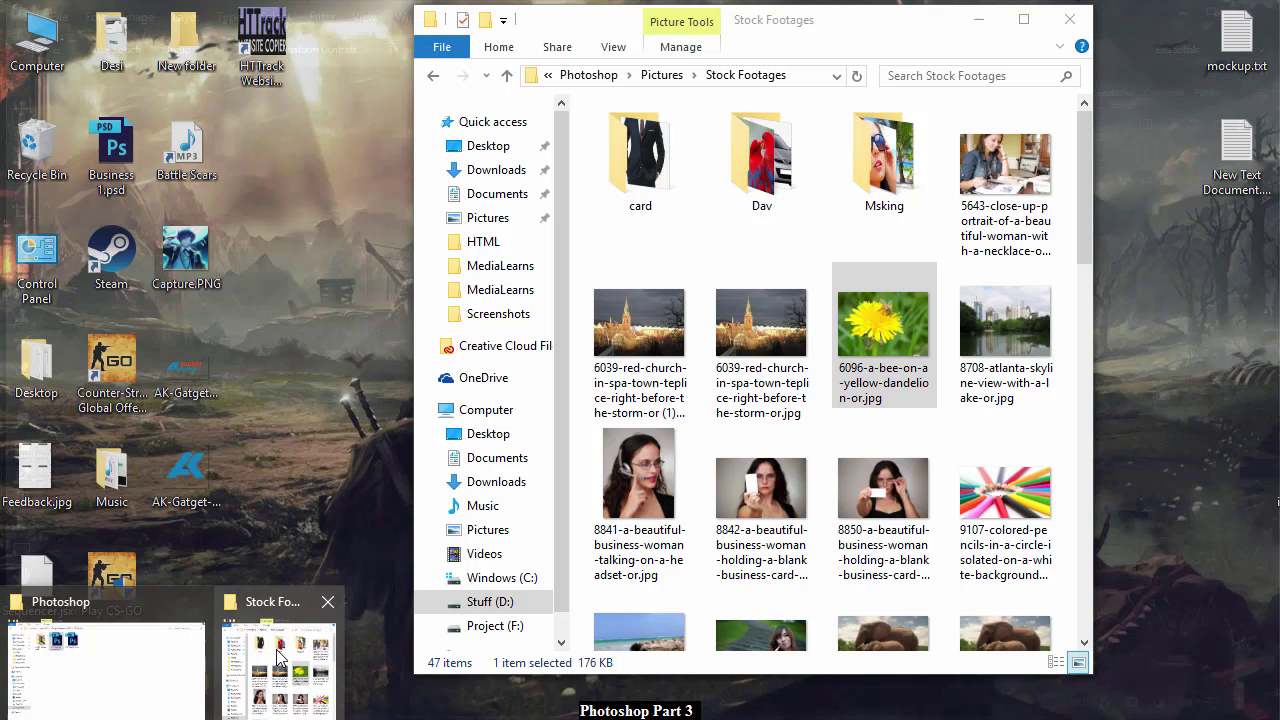
pyautogui.click(267, 652)
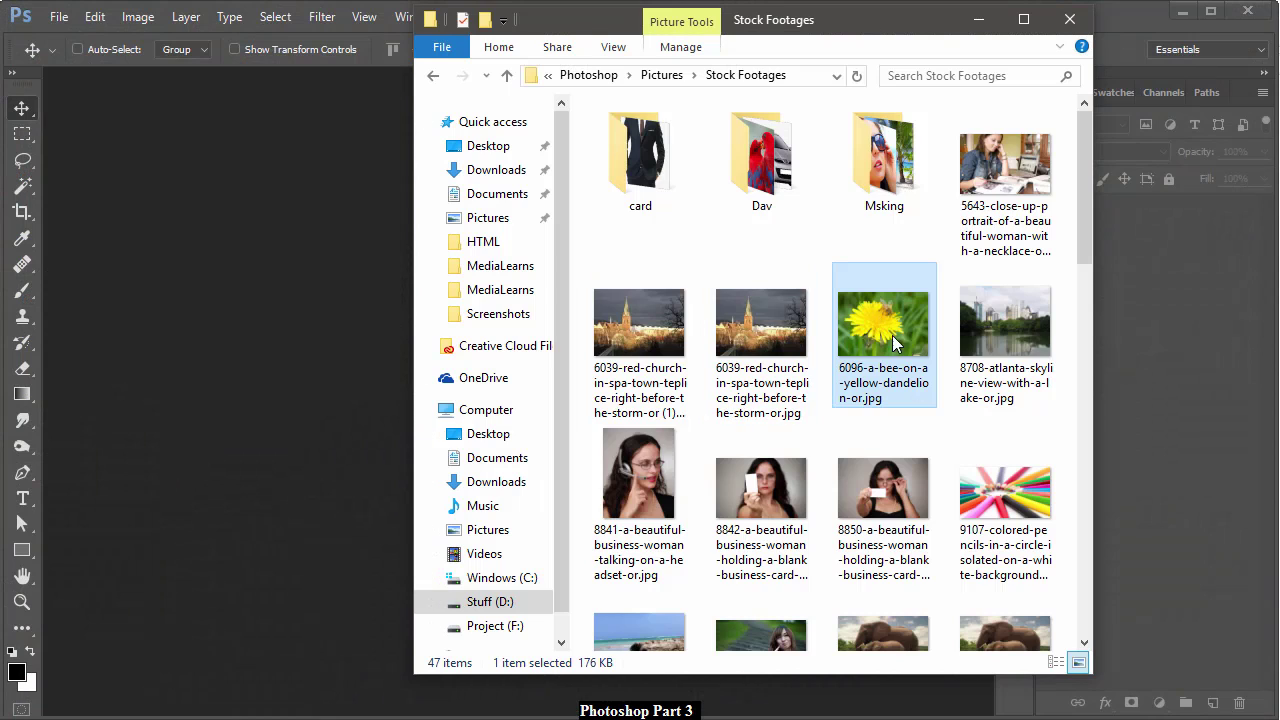
pyautogui.moveTo(896, 345)
pyautogui.mouseDown()
pyautogui.moveTo(830, 382)
pyautogui.moveTo(250, 340)
pyautogui.moveTo(197, 304)
pyautogui.moveTo(194, 366)
pyautogui.mouseUp()
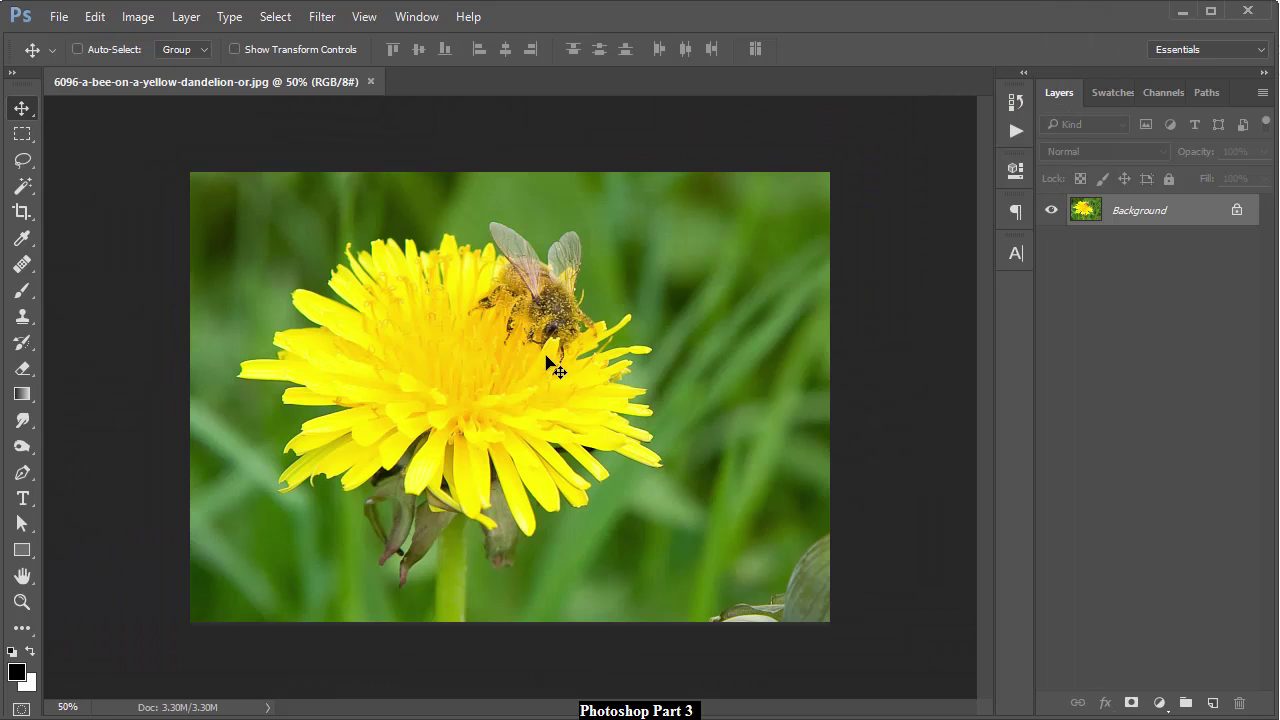
pyautogui.click(371, 82)
pyautogui.hotkey('alt', 'Tab')
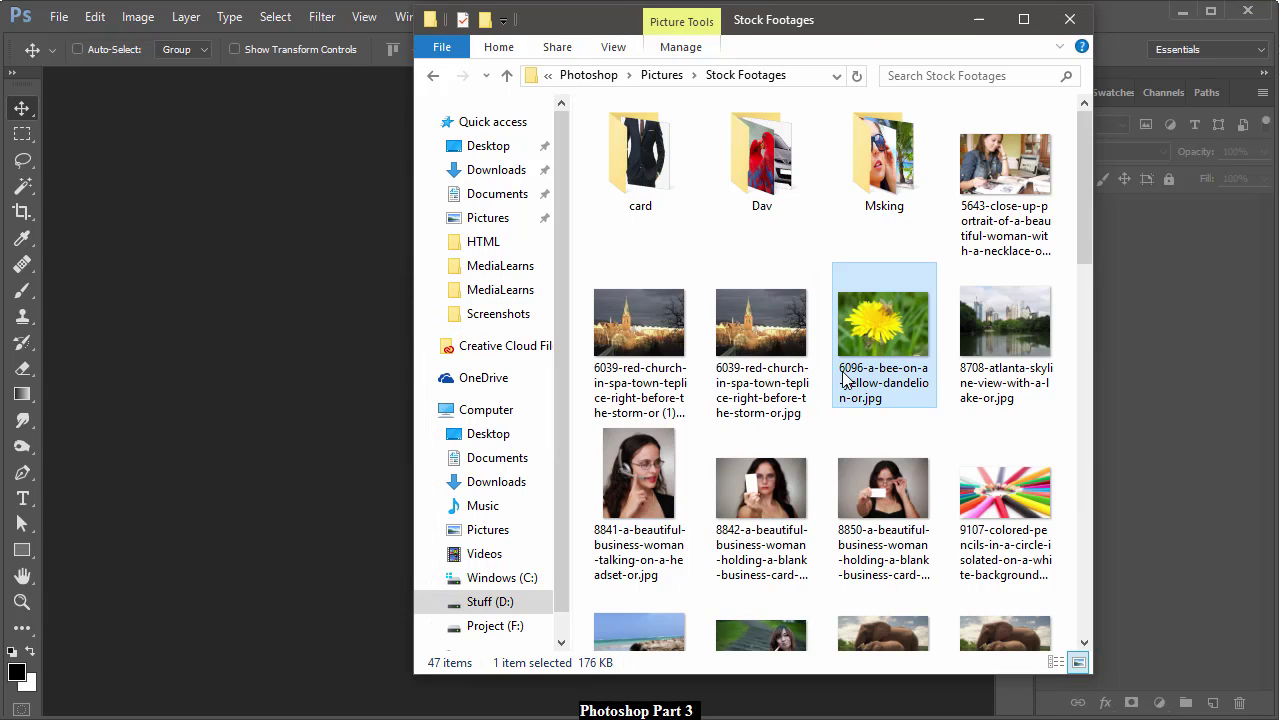
pyautogui.moveTo(845, 375); pyautogui.dragTo(828, 352)
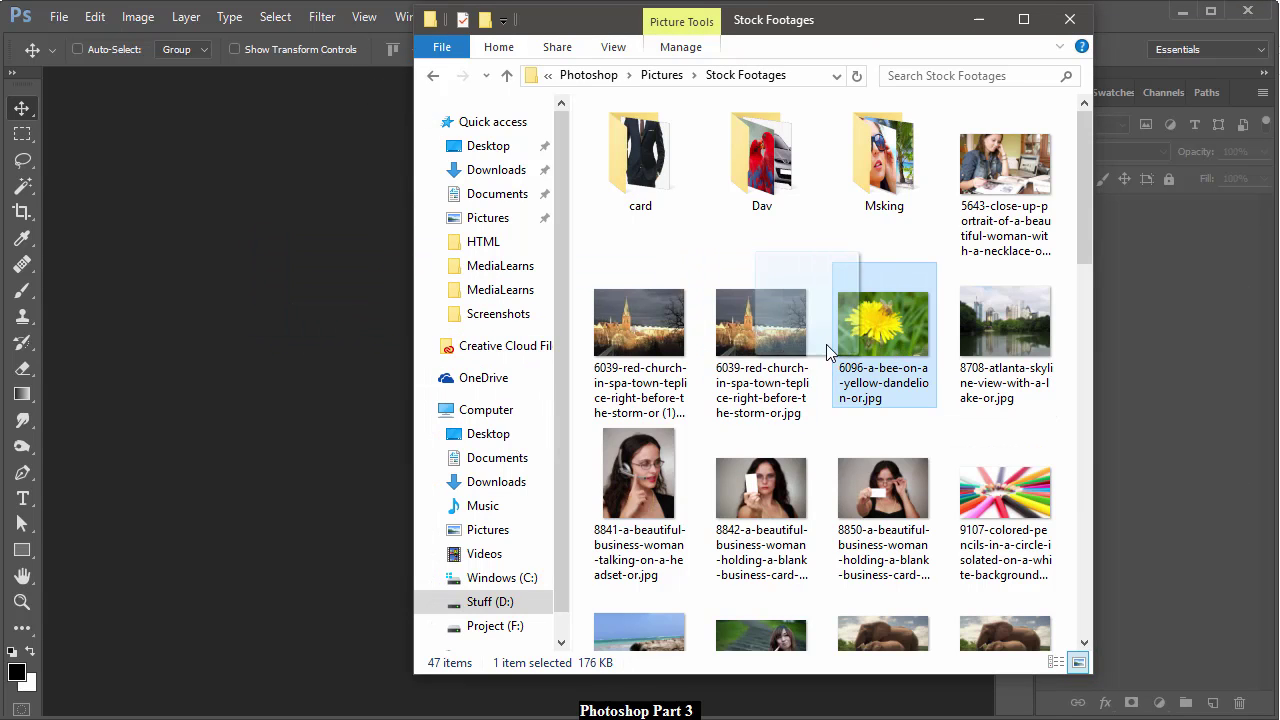
pyautogui.click(291, 322)
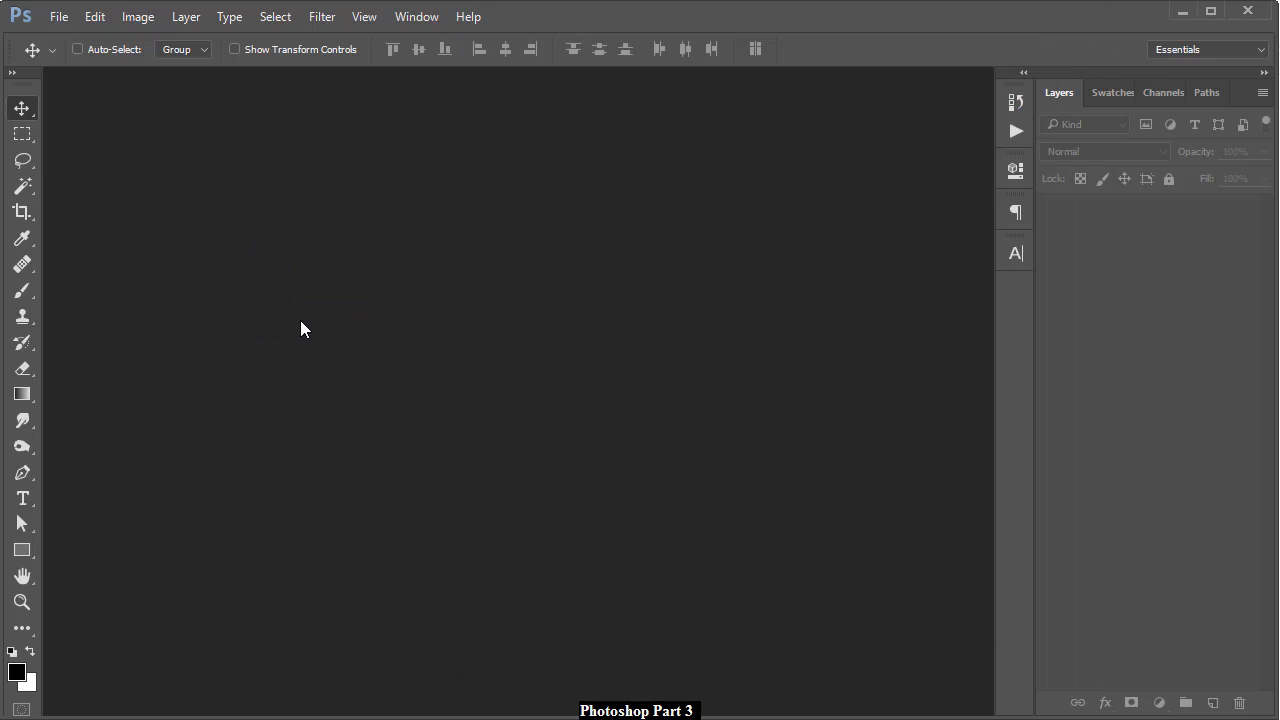
# Reopen the 10082 white-tailed deer photo from File > Open Recent.
pyautogui.click(59, 17)
pyautogui.moveTo(97, 134)
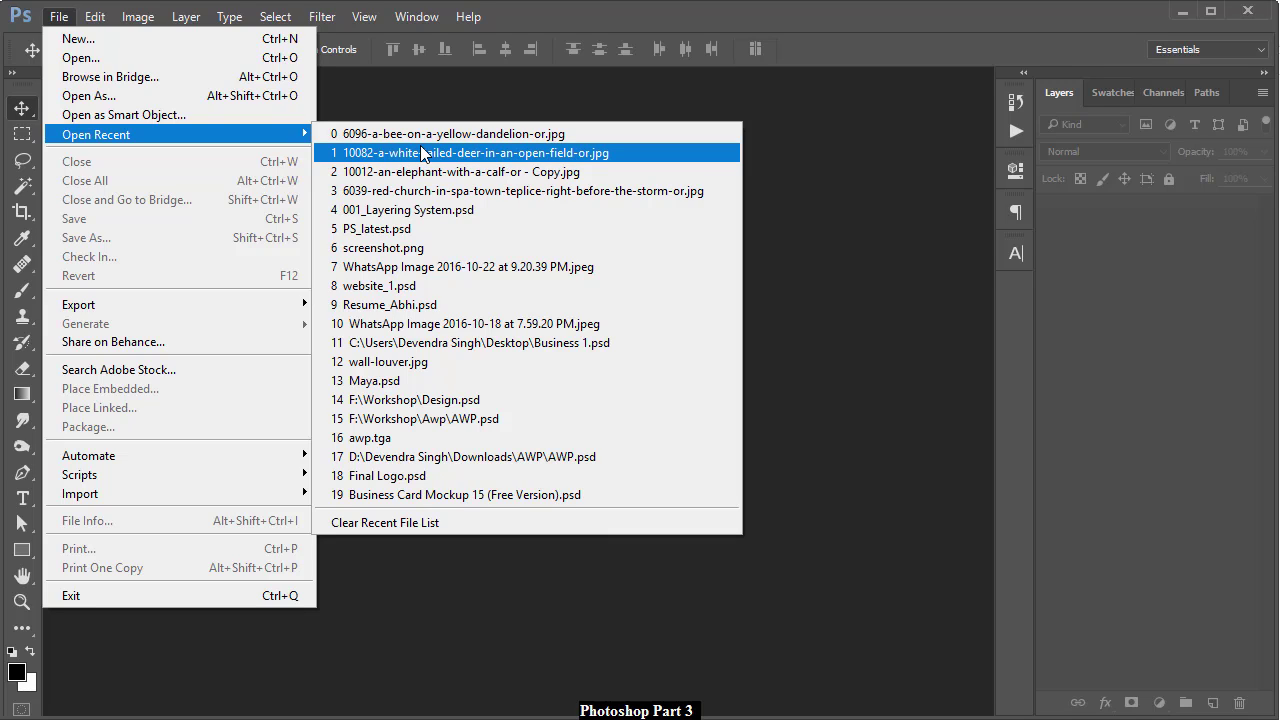
pyautogui.click(515, 153)
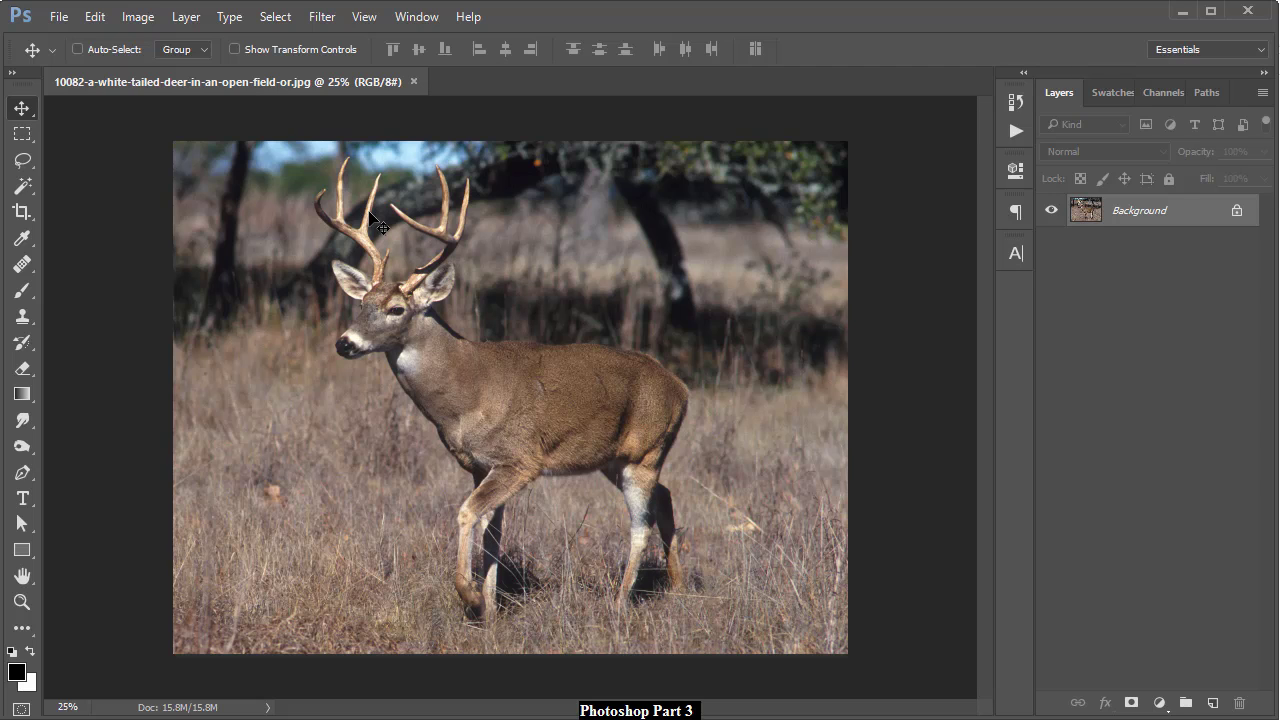
pyautogui.click(59, 17)
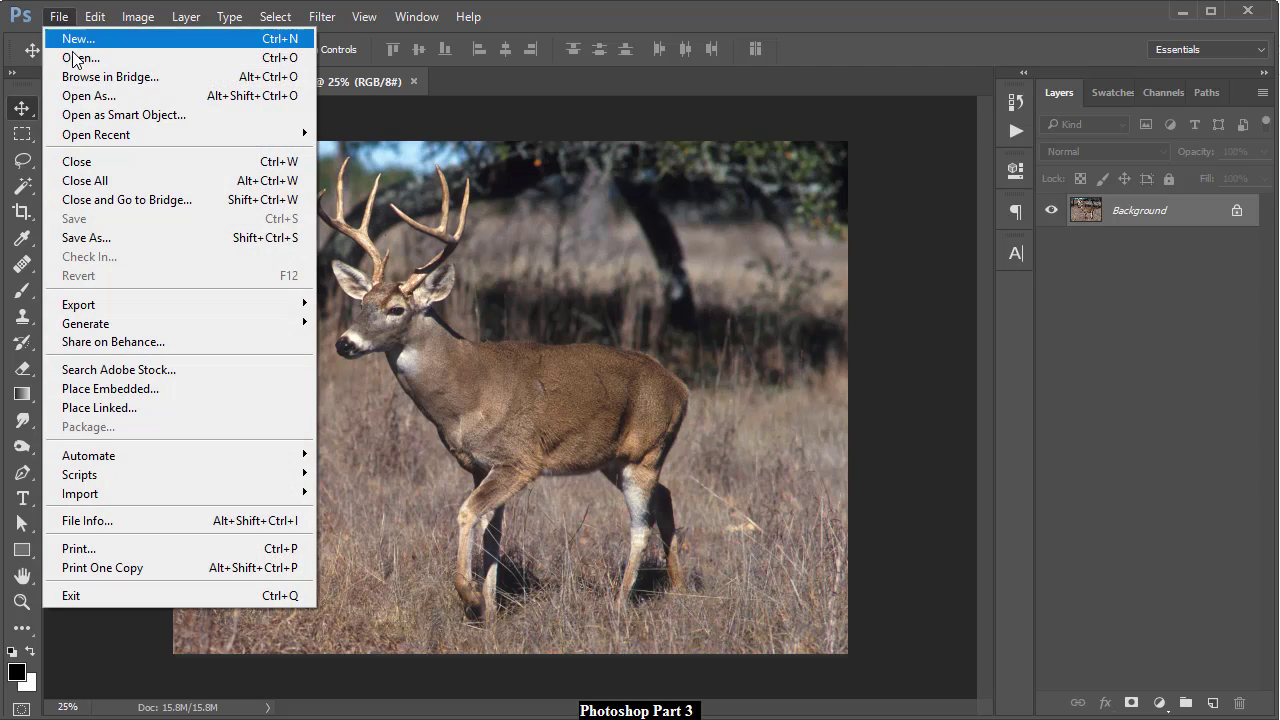
pyautogui.click(78, 58)
pyautogui.click(436, 302)
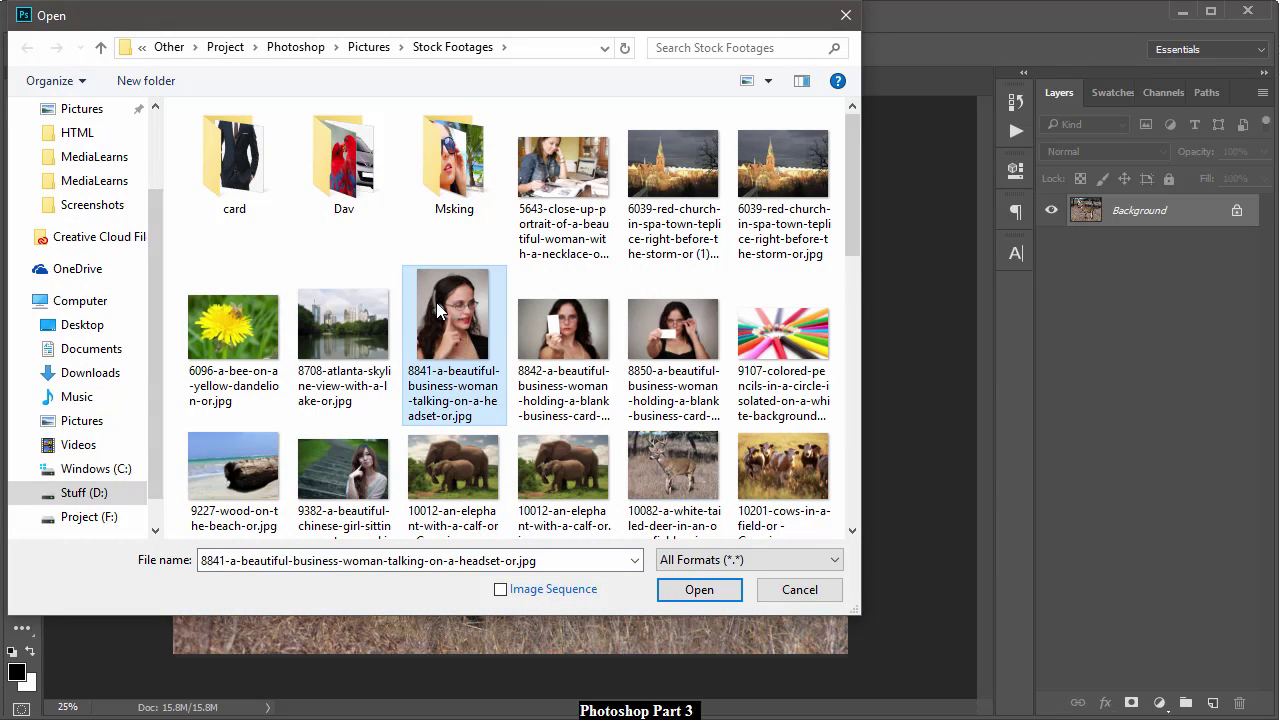
pyautogui.doubleClick(438, 328)
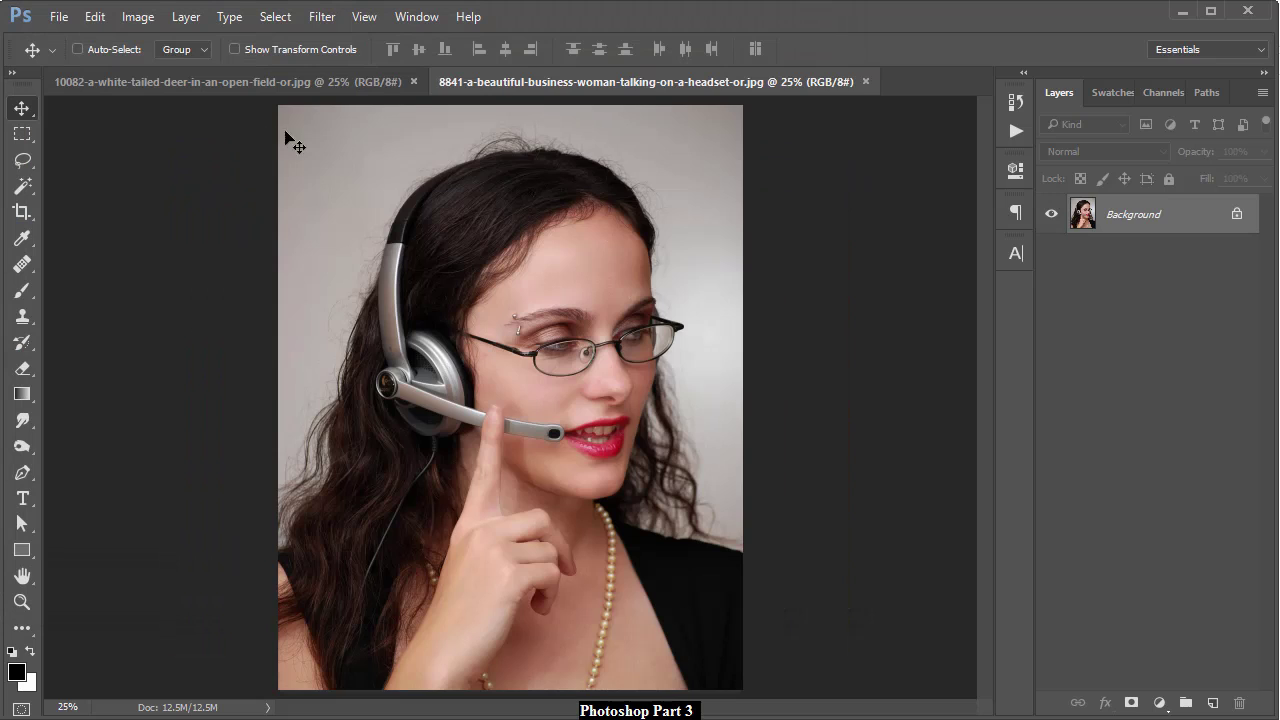
pyautogui.click(865, 81)
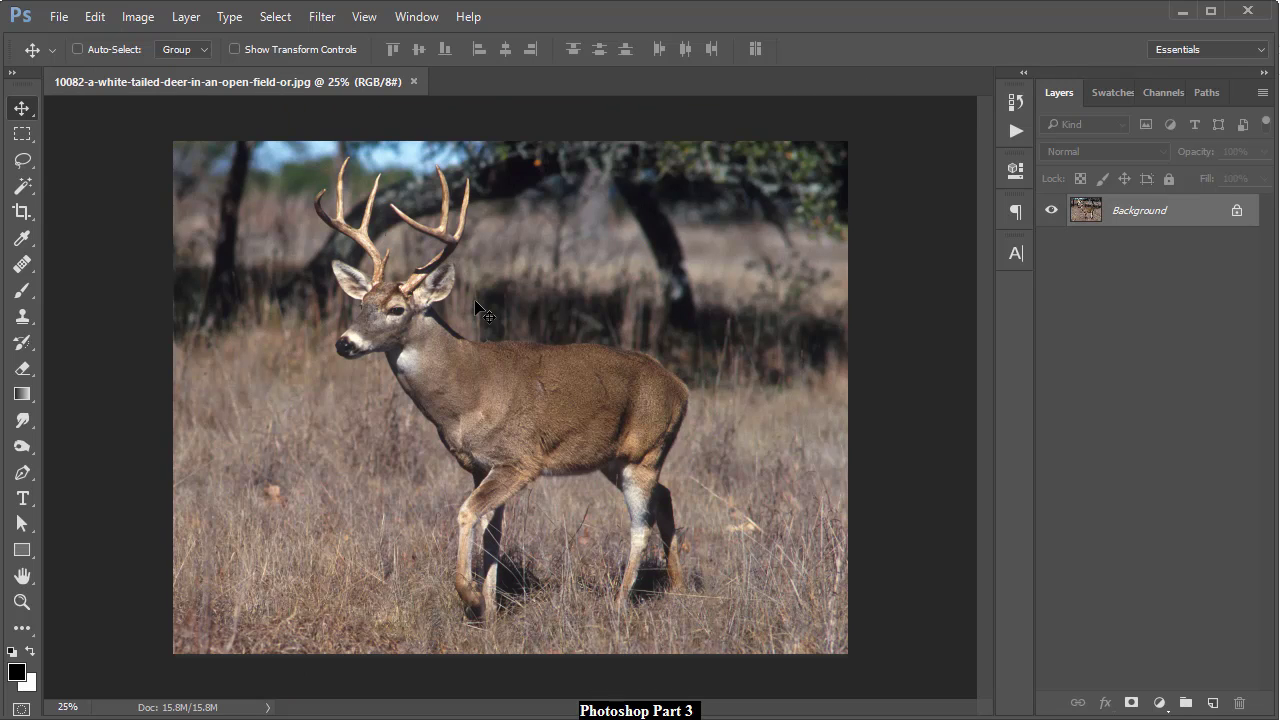
pyautogui.click(60, 17)
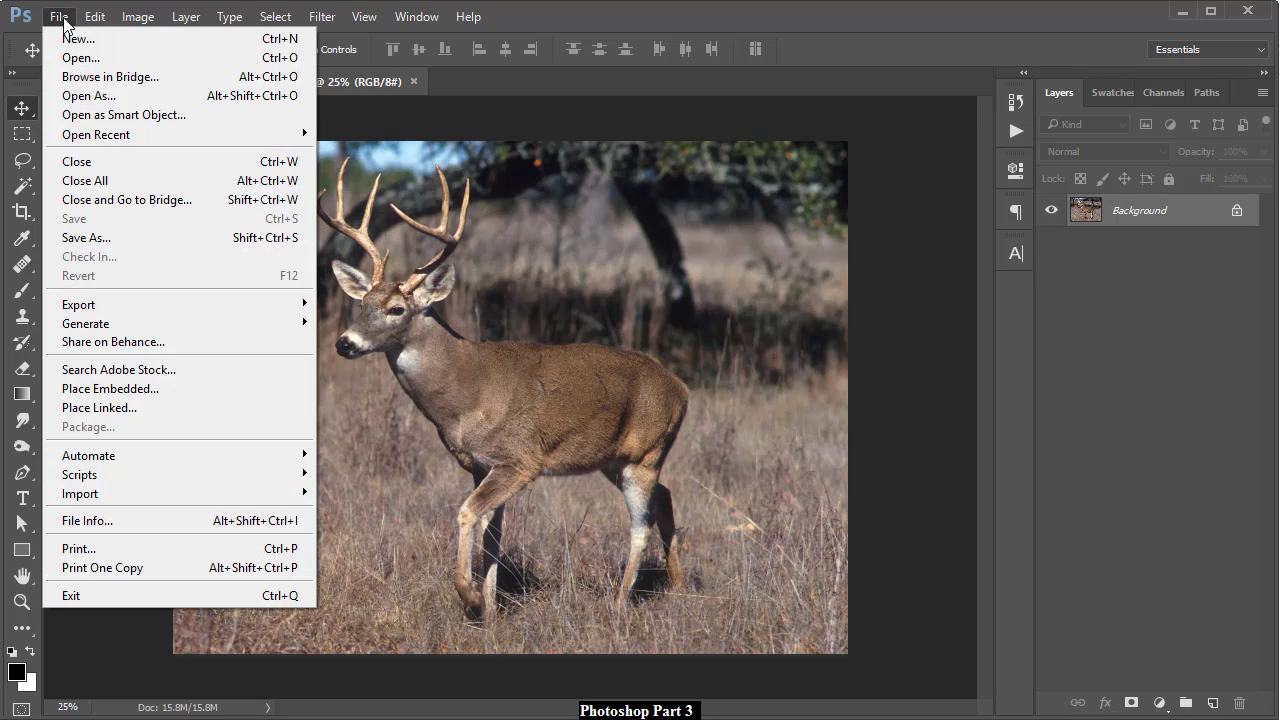
# Embed the girl-on-steps photo into the deer document, narrow it slightly and commit.
pyautogui.click(129, 389)
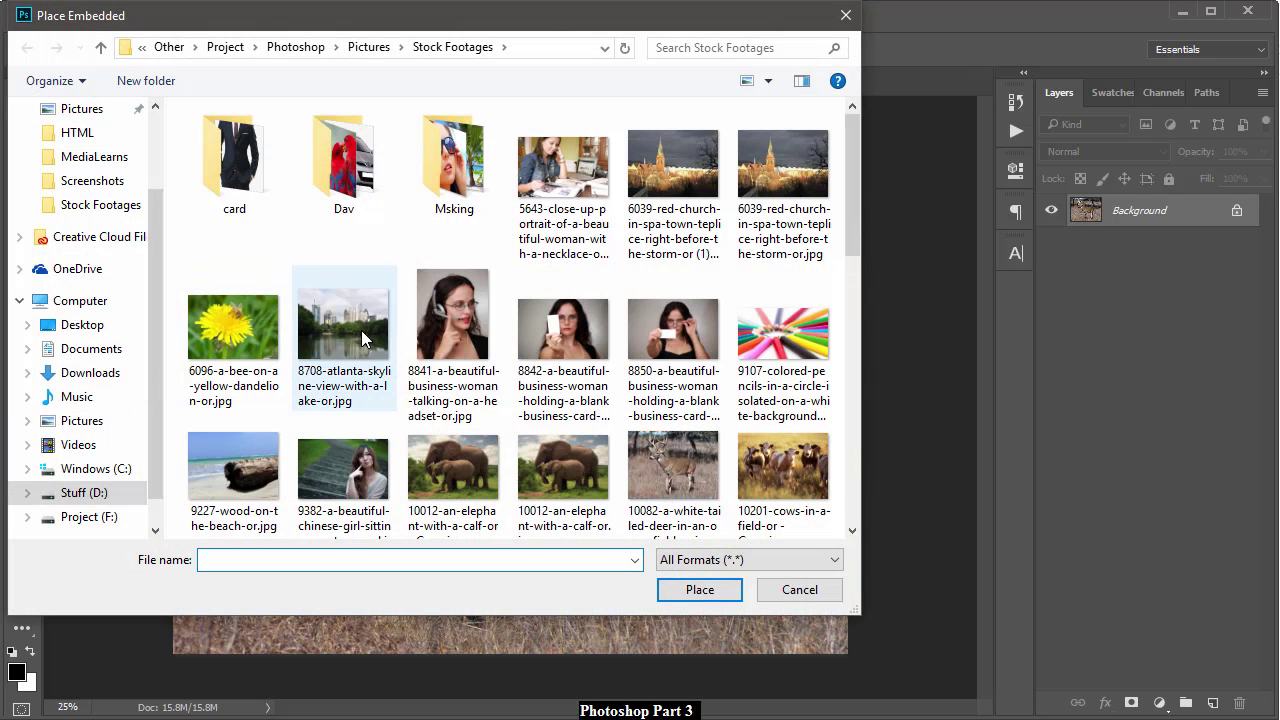
pyautogui.click(360, 466)
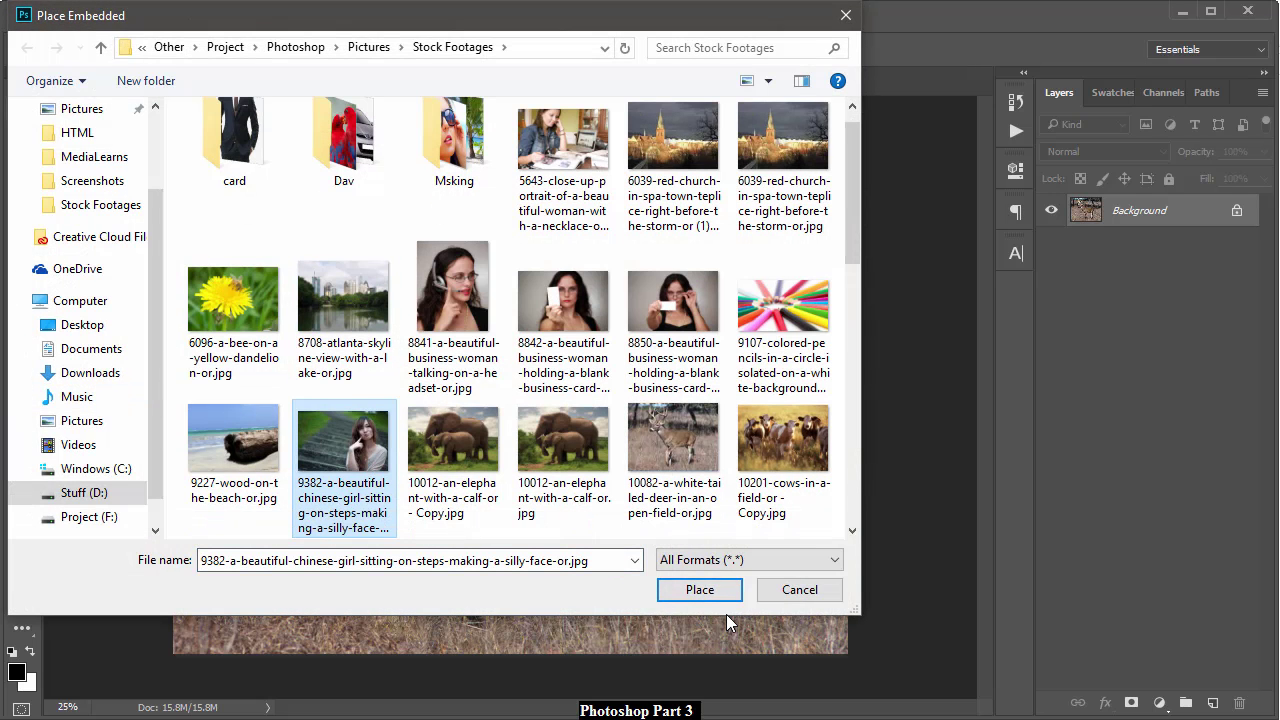
pyautogui.click(702, 590)
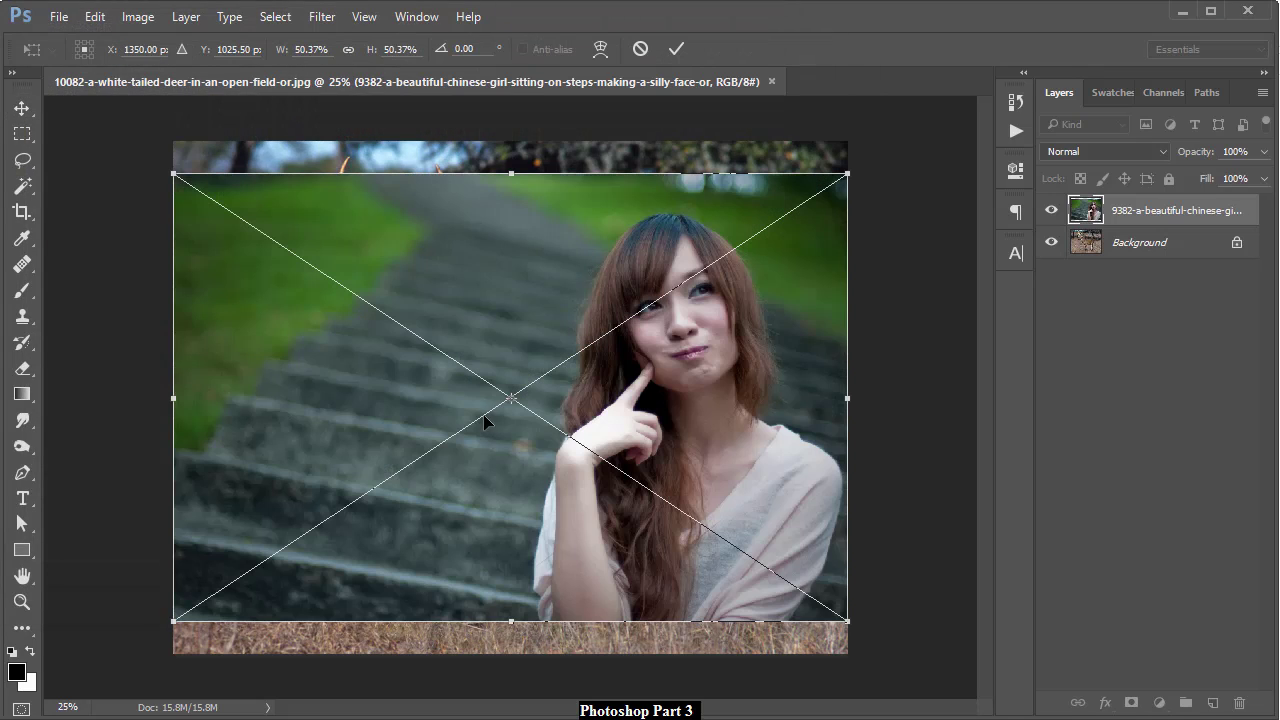
pyautogui.moveTo(848, 175)
pyautogui.mouseDown()
pyautogui.moveTo(815, 192)
pyautogui.moveTo(832, 177)
pyautogui.mouseUp()
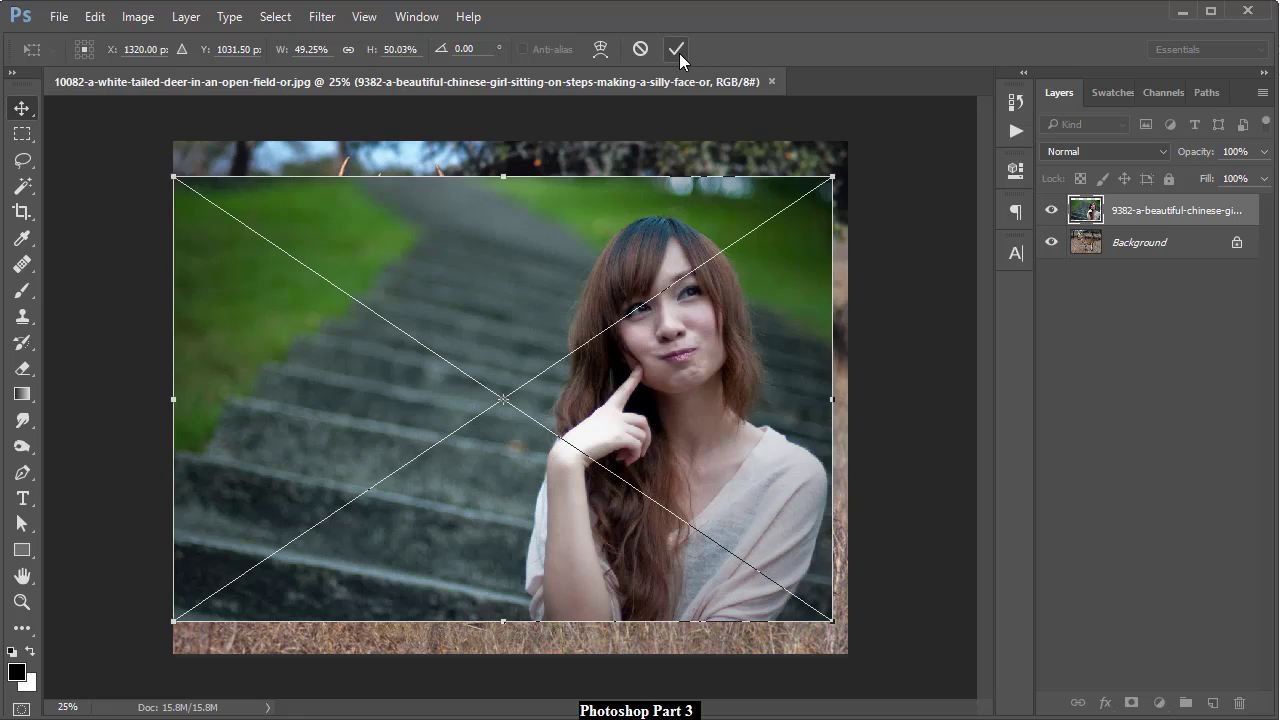
pyautogui.click(679, 53)
# Reposition the girl portrait layer, then delete it.
pyautogui.moveTo(562, 385); pyautogui.dragTo(562, 418)
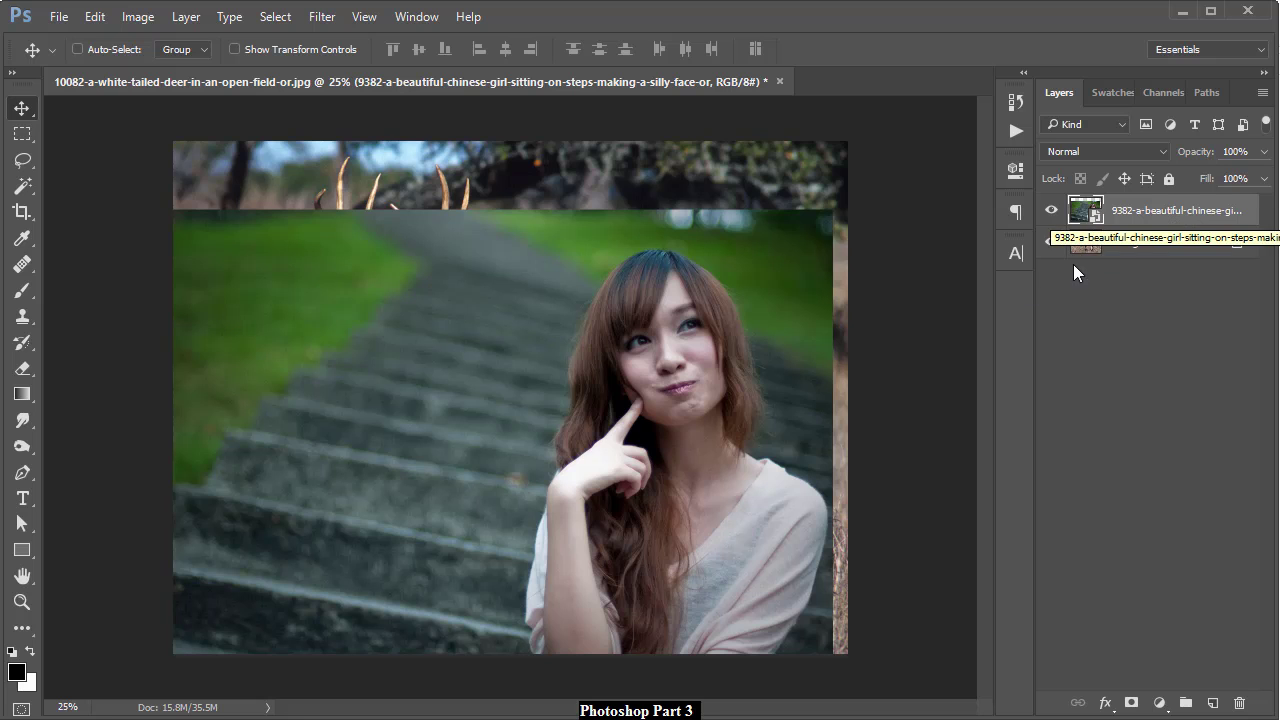
pyautogui.moveTo(460, 349)
pyautogui.mouseDown()
pyautogui.moveTo(531, 371)
pyautogui.moveTo(509, 309)
pyautogui.moveTo(589, 373)
pyautogui.moveTo(523, 315)
pyautogui.mouseUp()
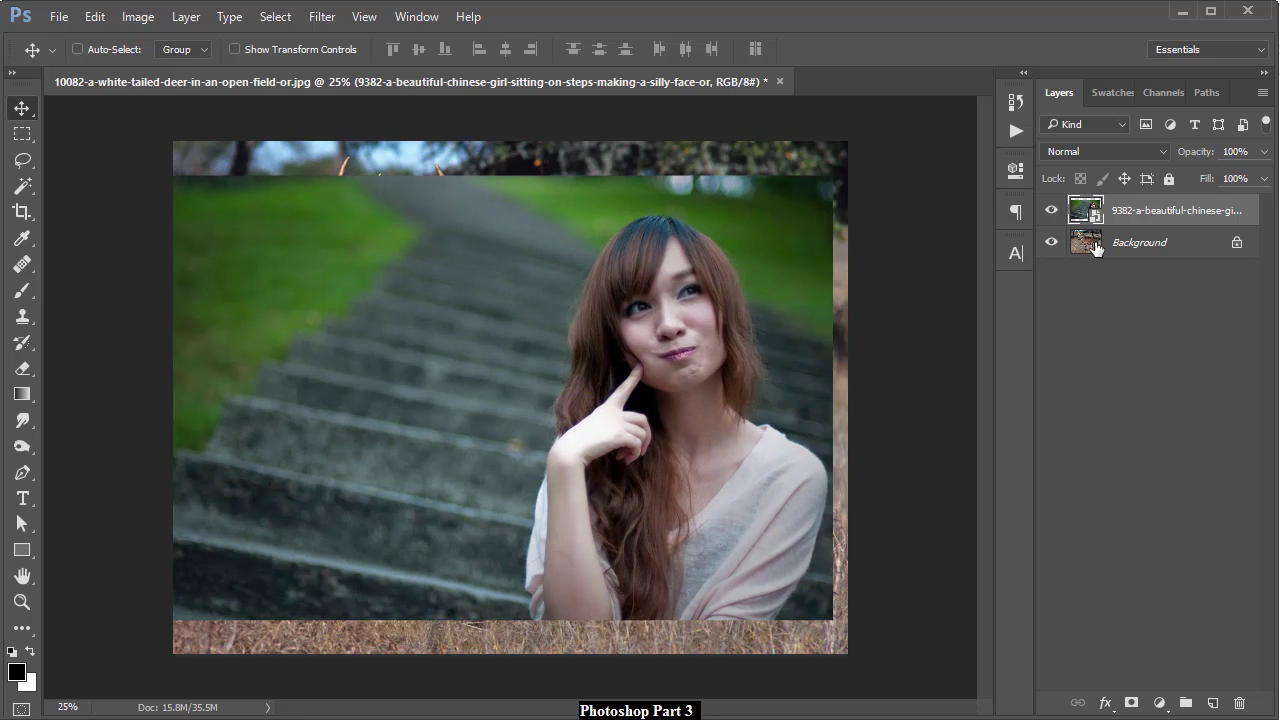
pyautogui.press('Delete')
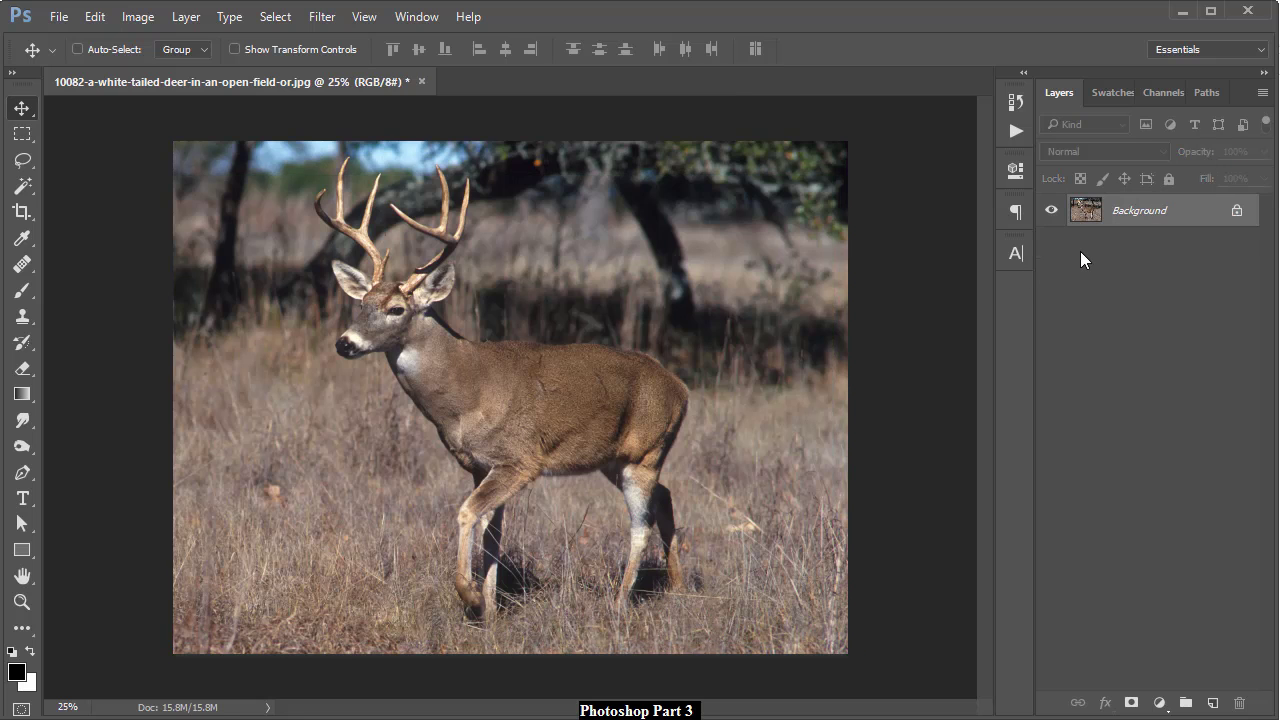
pyautogui.hotkey('alt', 'Tab')
pyautogui.moveTo(870, 30); pyautogui.dragTo(1218, 68)
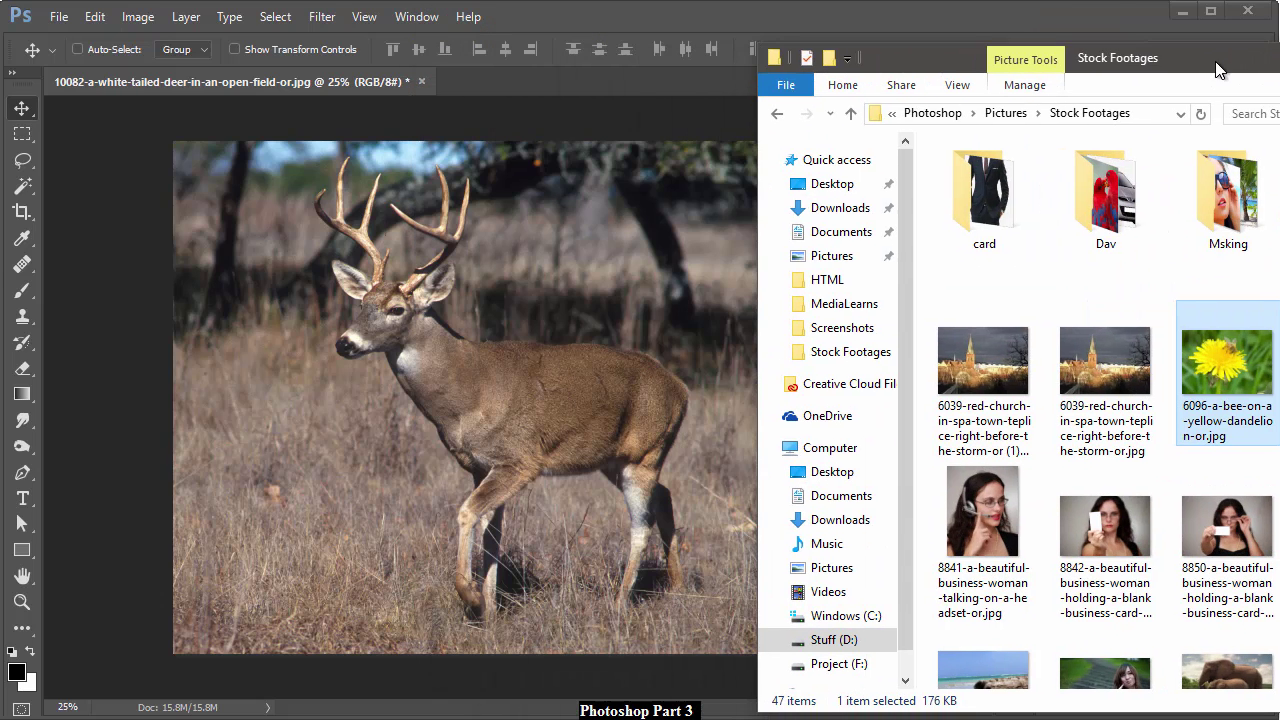
pyautogui.moveTo(1118, 382); pyautogui.dragTo(595, 367)
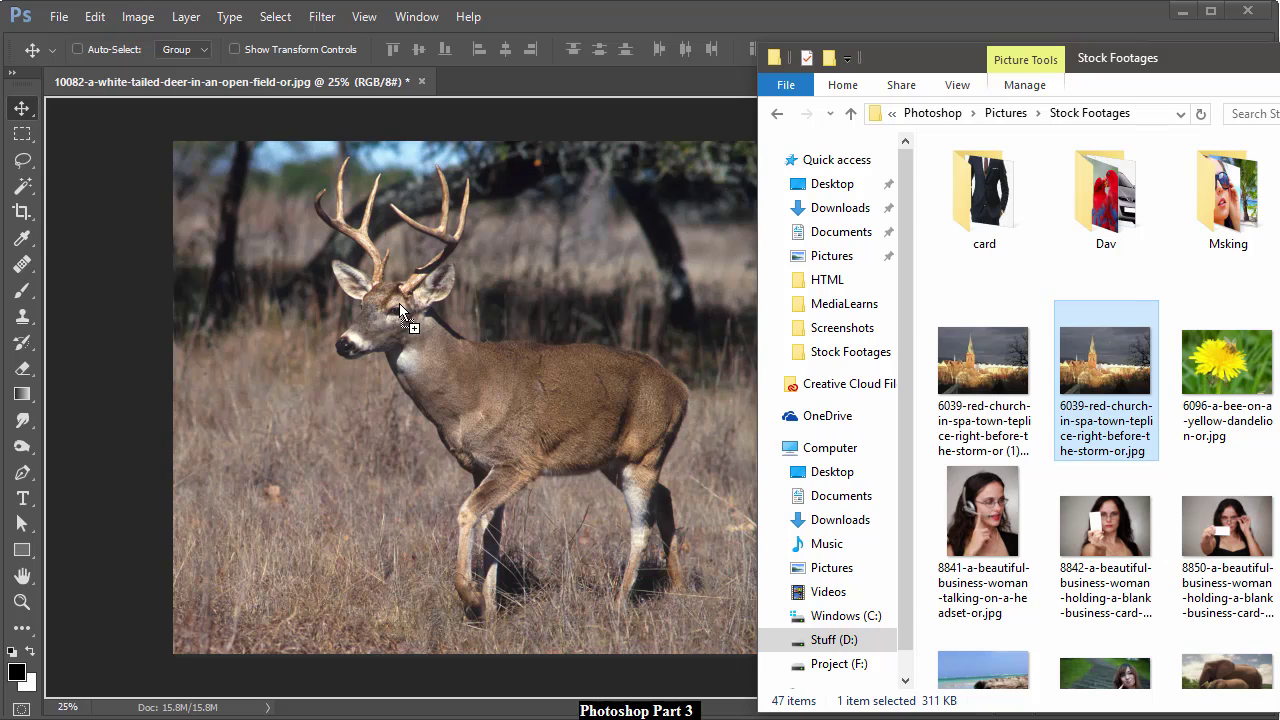
pyautogui.moveTo(399, 303); pyautogui.dragTo(363, 160)
pyautogui.moveTo(128, 133); pyautogui.dragTo(110, 119)
pyautogui.moveTo(553, 318); pyautogui.dragTo(553, 318)
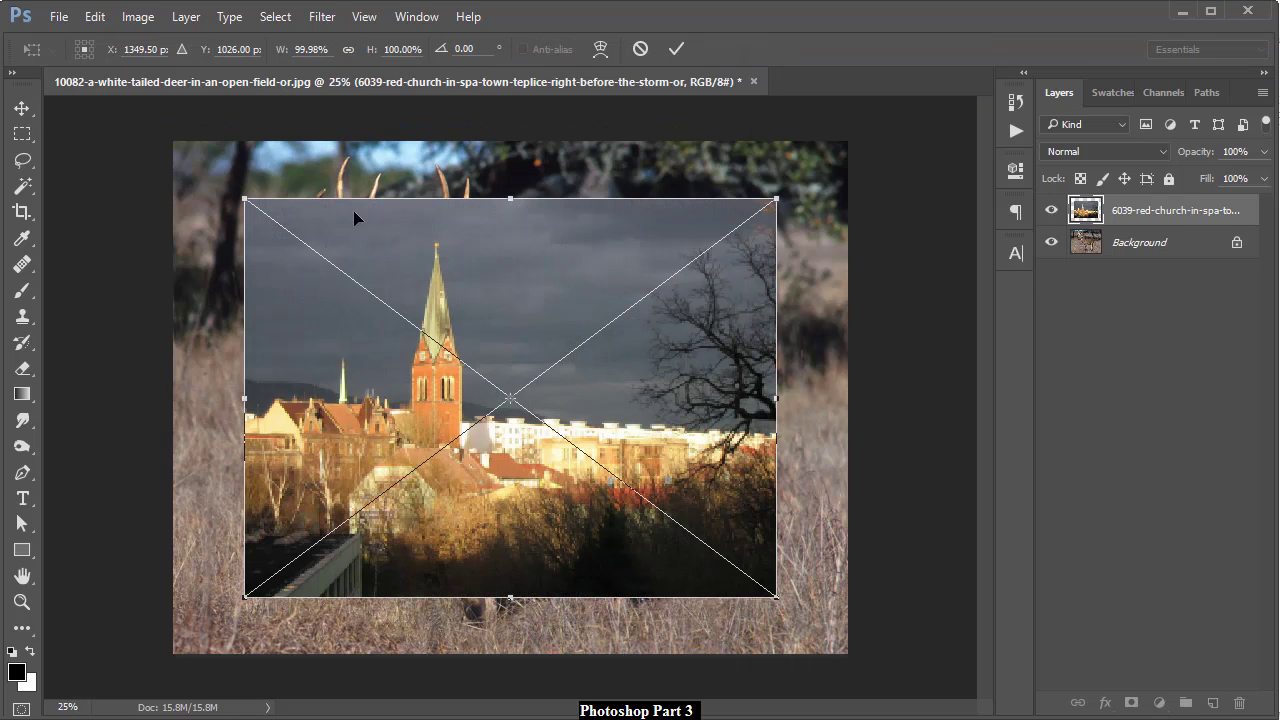
pyautogui.click(674, 49)
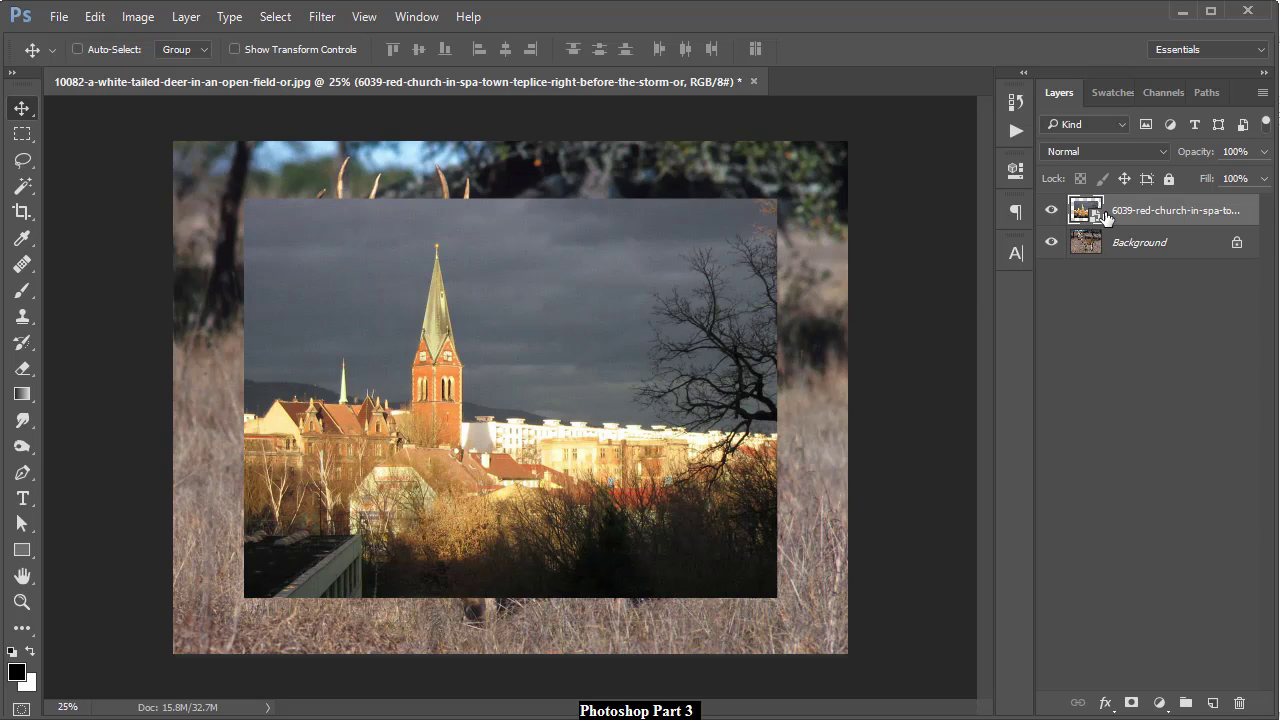
pyautogui.press('Delete')
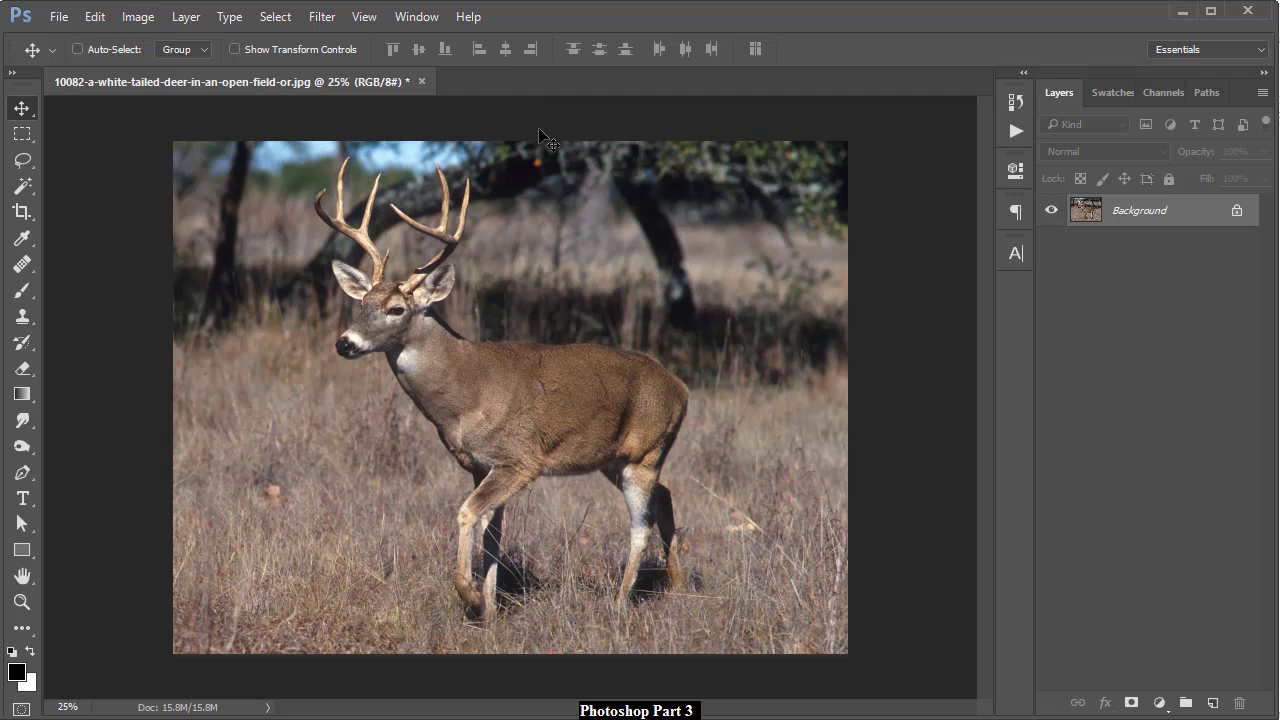
pyautogui.click(59, 16)
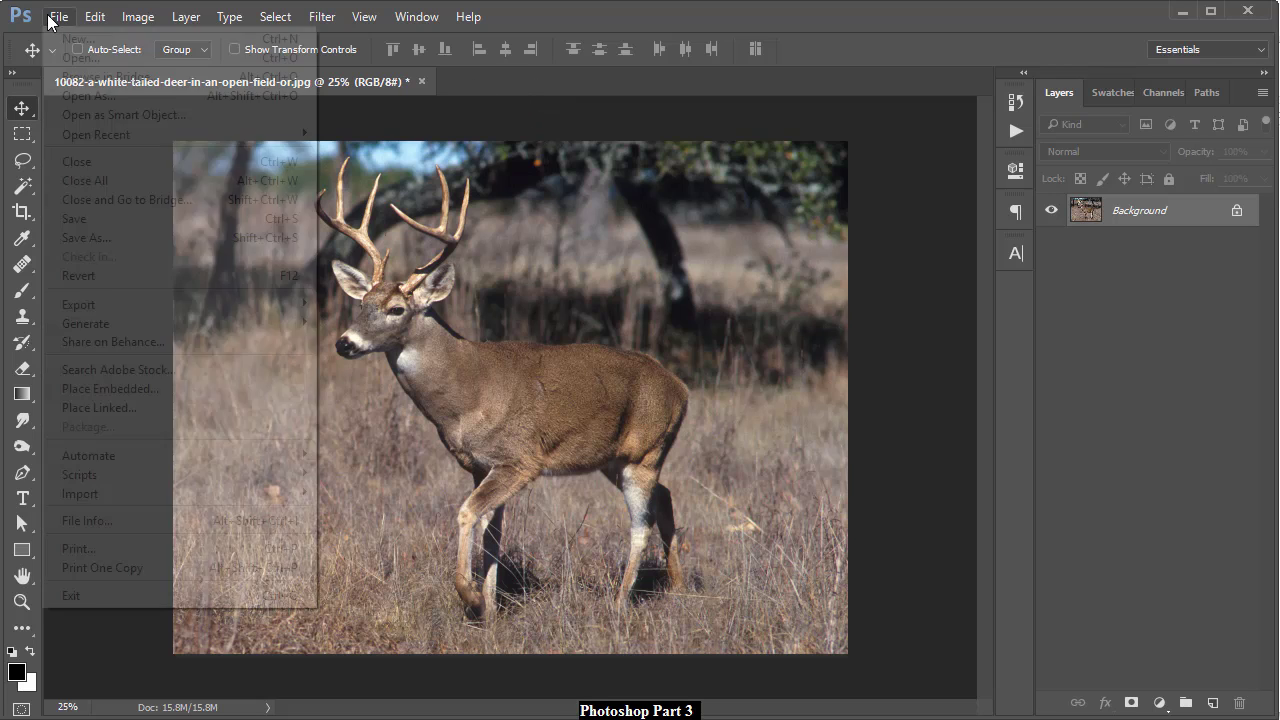
pyautogui.click(90, 36)
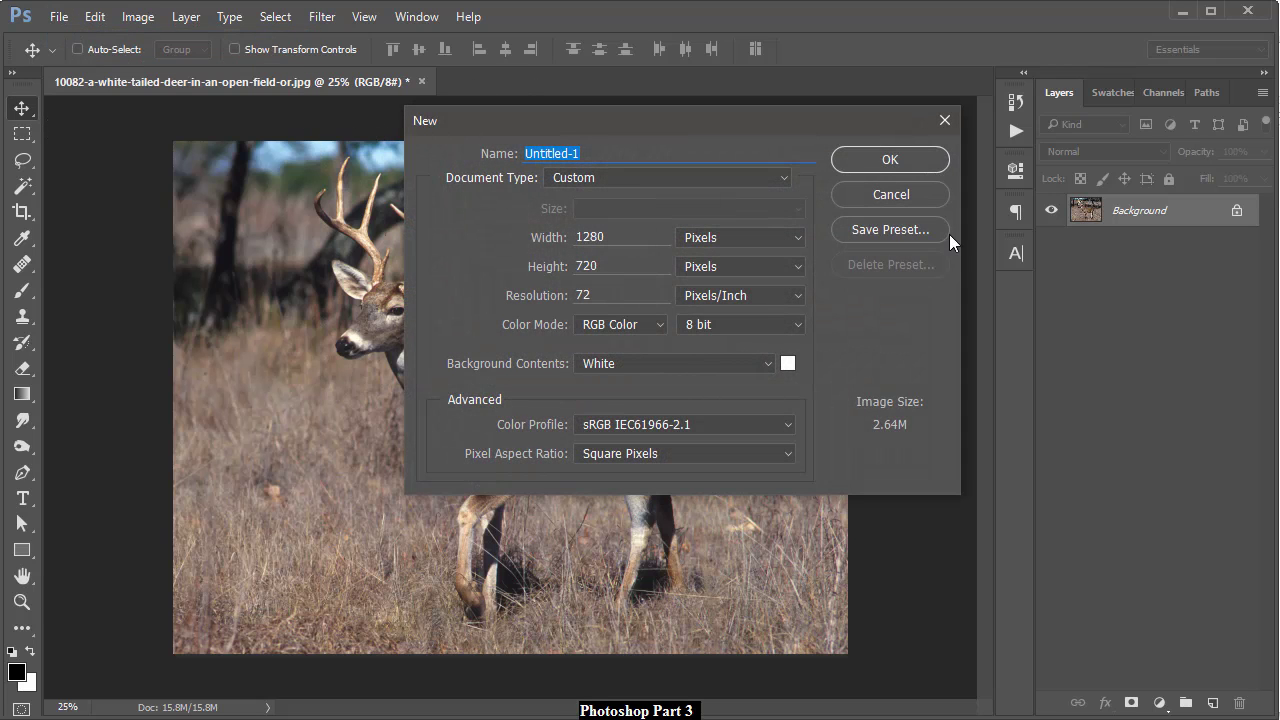
pyautogui.click(897, 194)
pyautogui.click(59, 16)
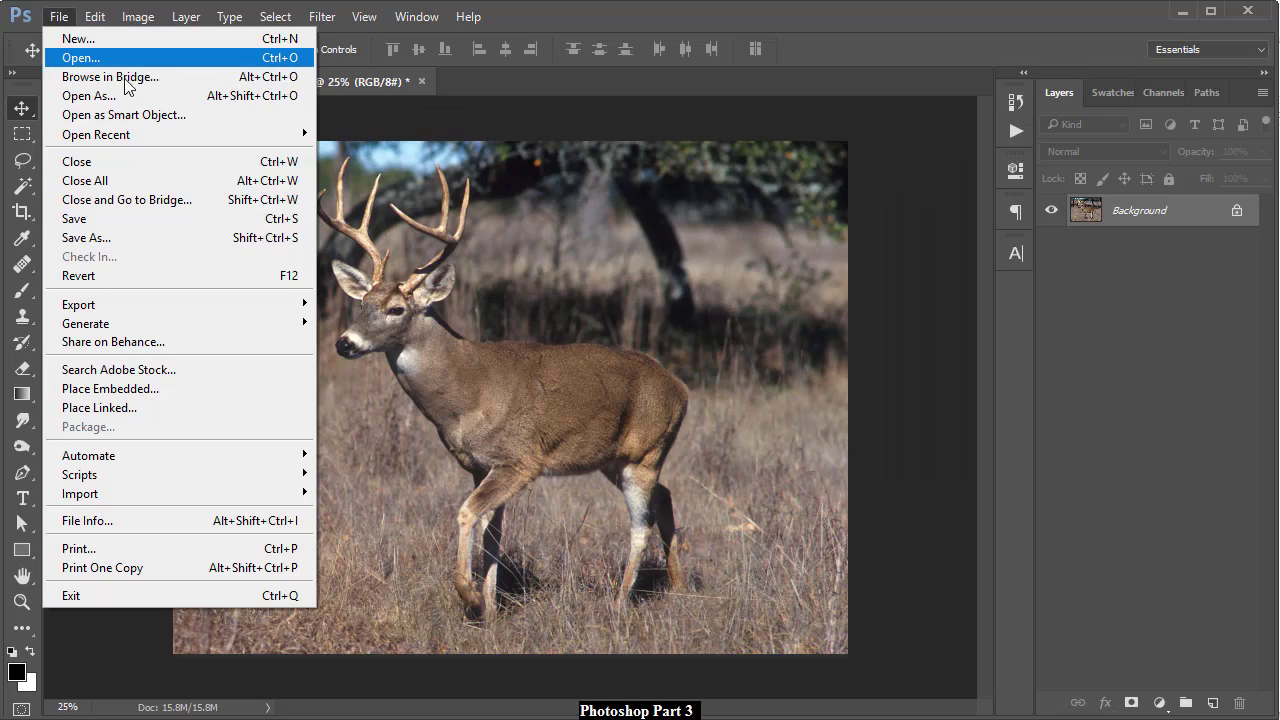
pyautogui.click(68, 64)
pyautogui.press('Escape')
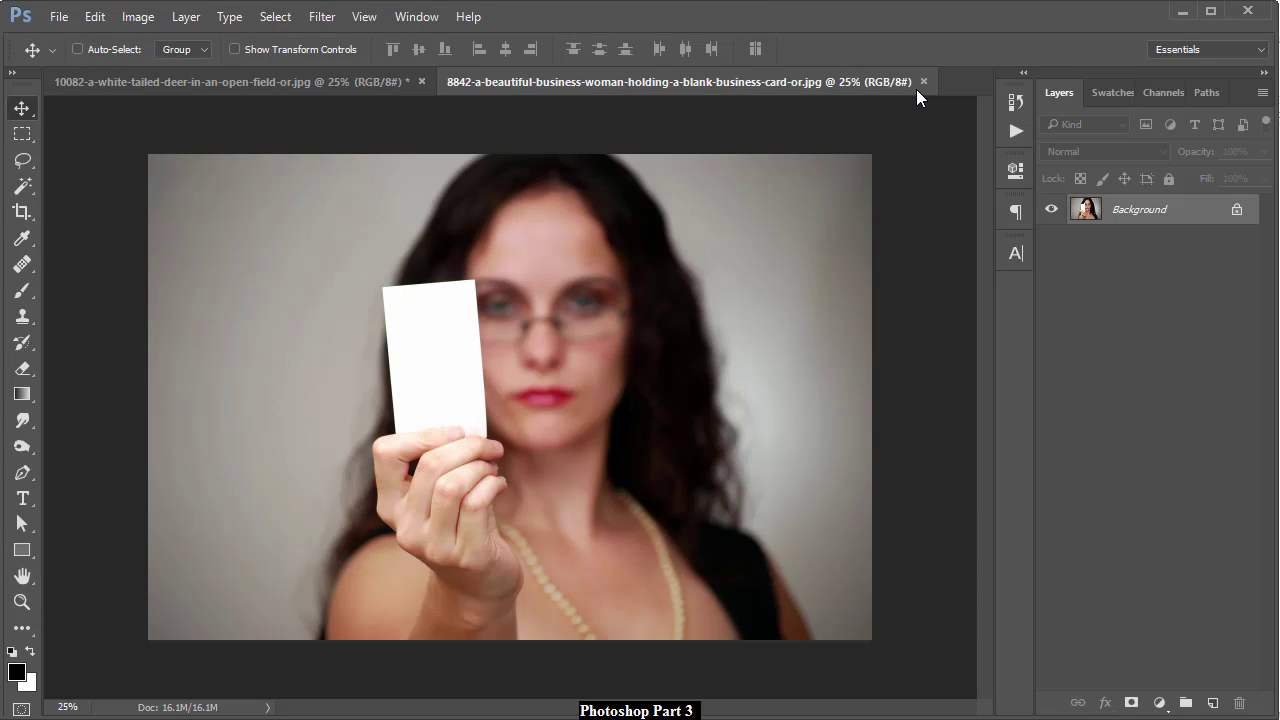
pyautogui.click(923, 81)
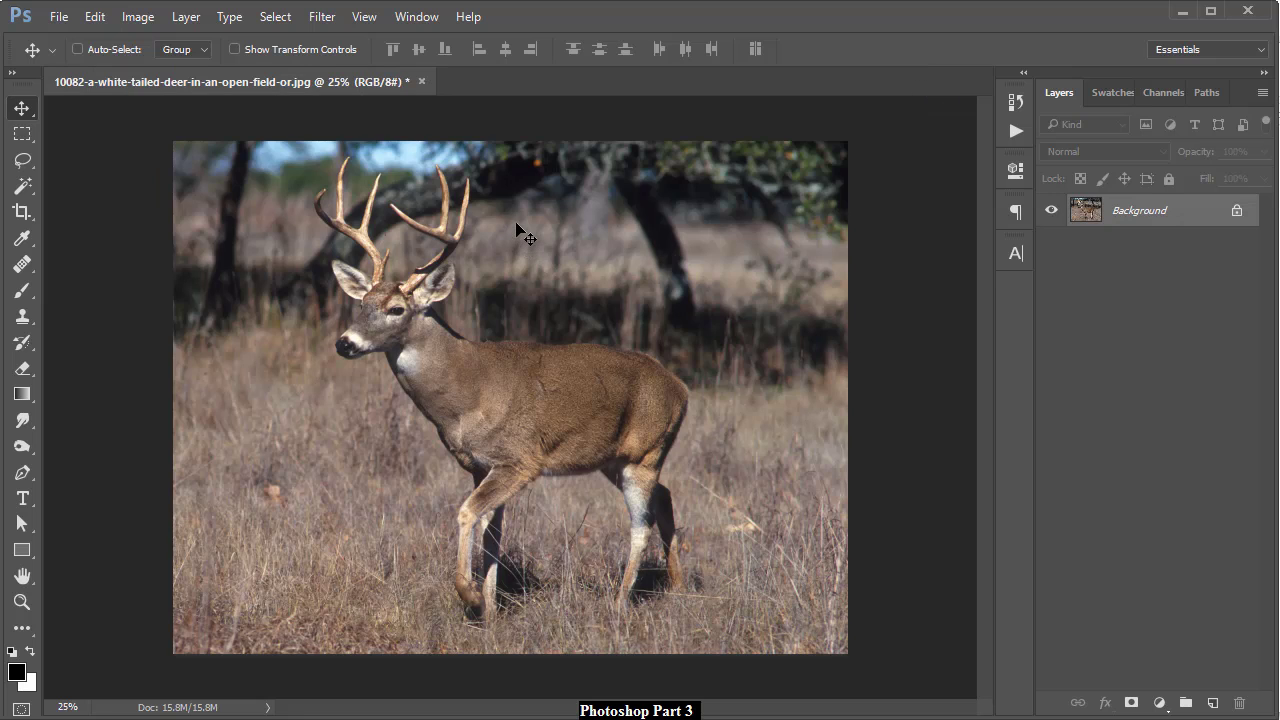
pyautogui.hotkey('alt', 'Tab')
# Try dragging the church photo from Stock Footages onto the deer canvas, cancelling the placement.
pyautogui.moveTo(1065, 395); pyautogui.dragTo(452, 322)
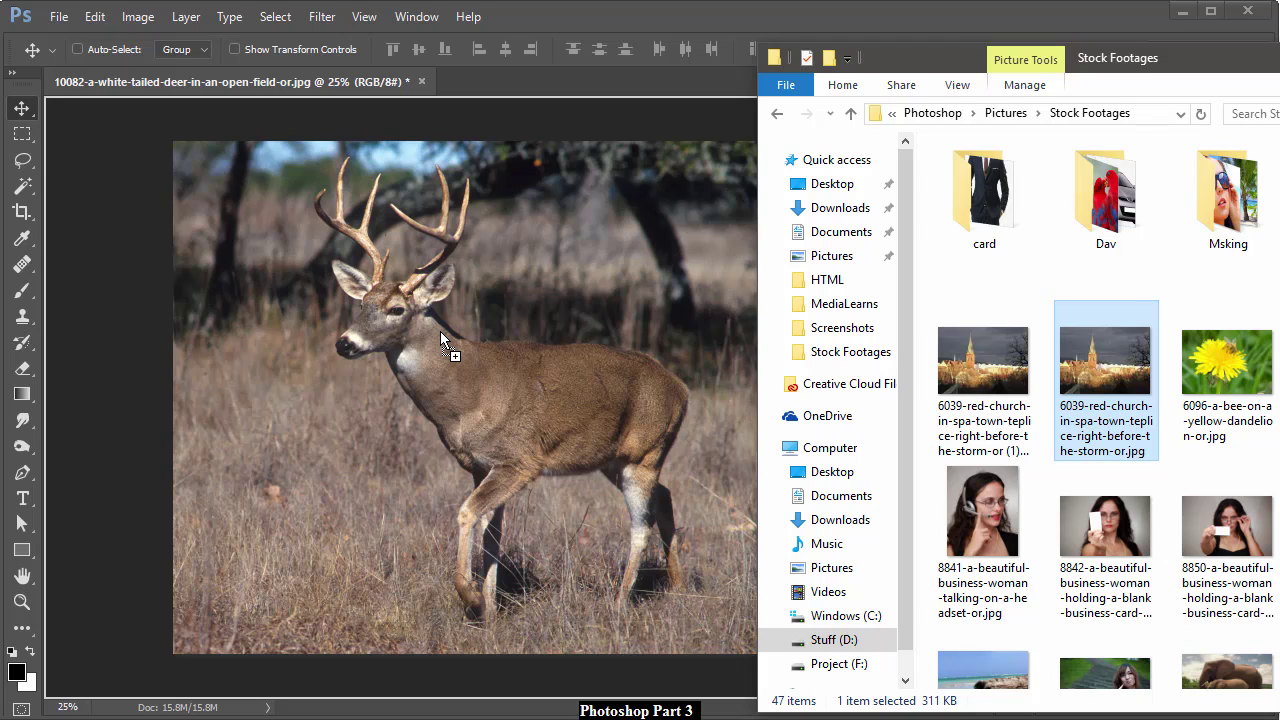
pyautogui.moveTo(440, 331); pyautogui.dragTo(491, 288)
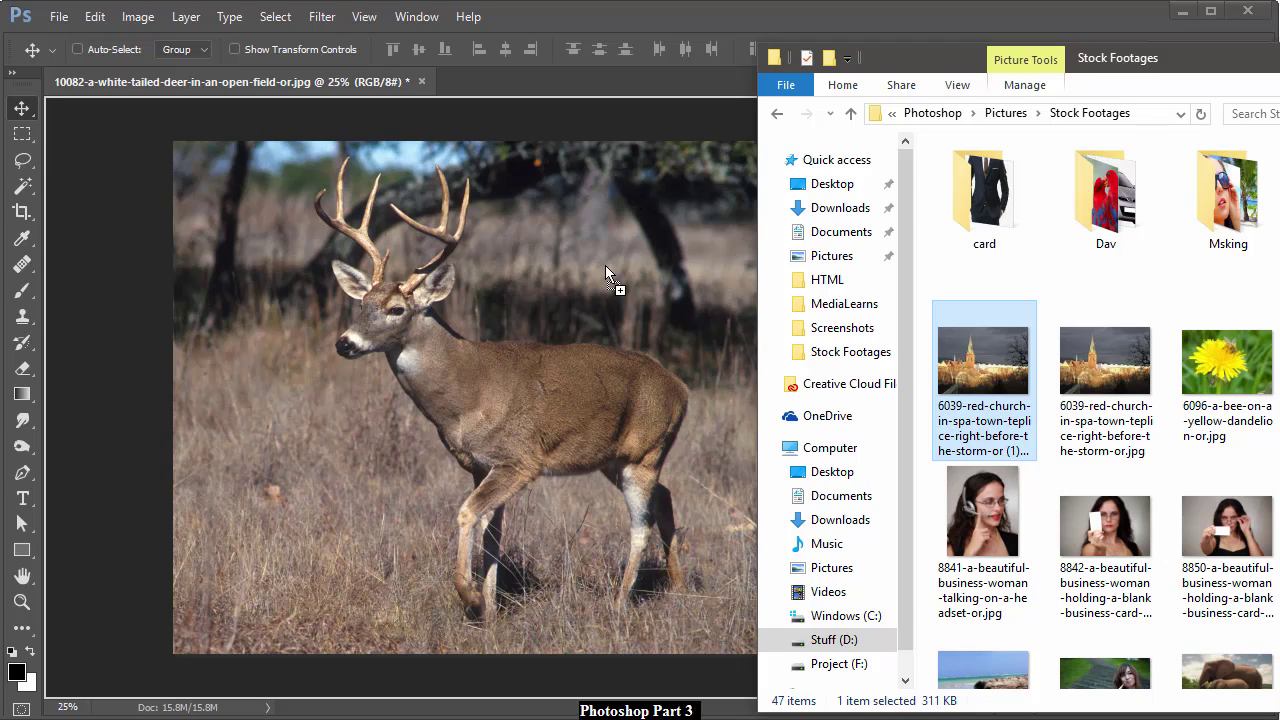
pyautogui.moveTo(396, 223); pyautogui.dragTo(396, 223)
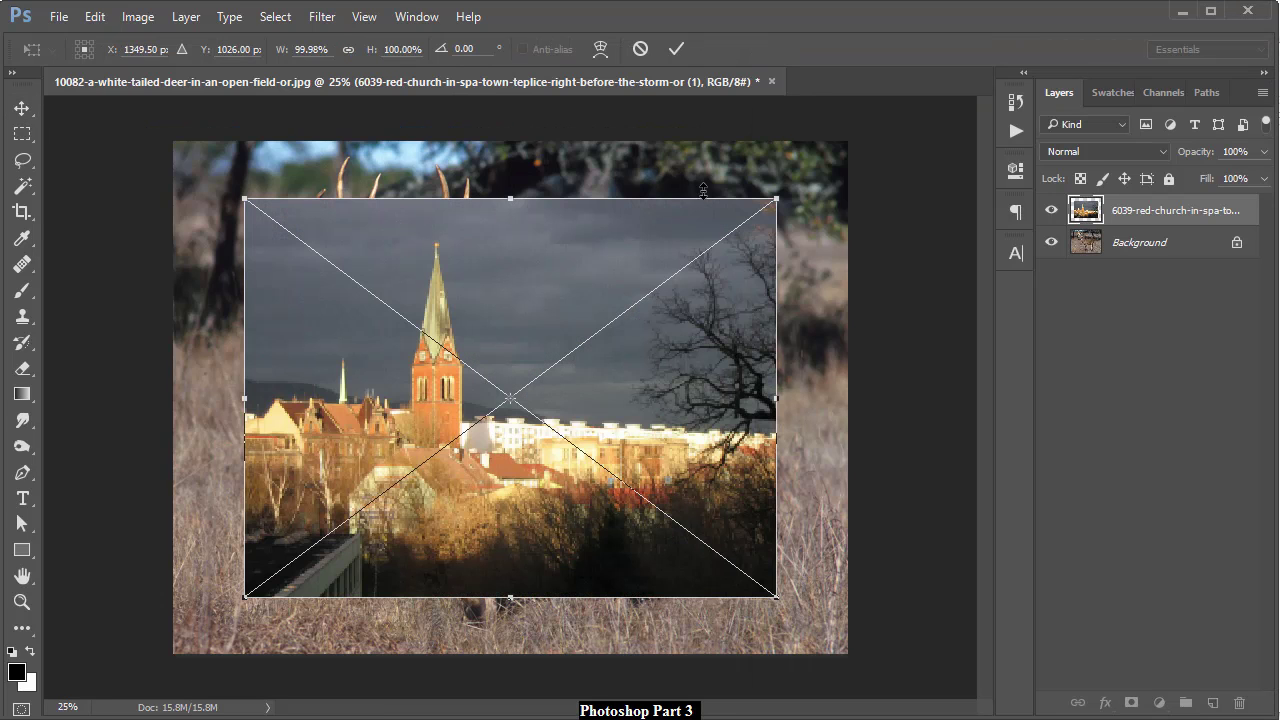
pyautogui.click(637, 52)
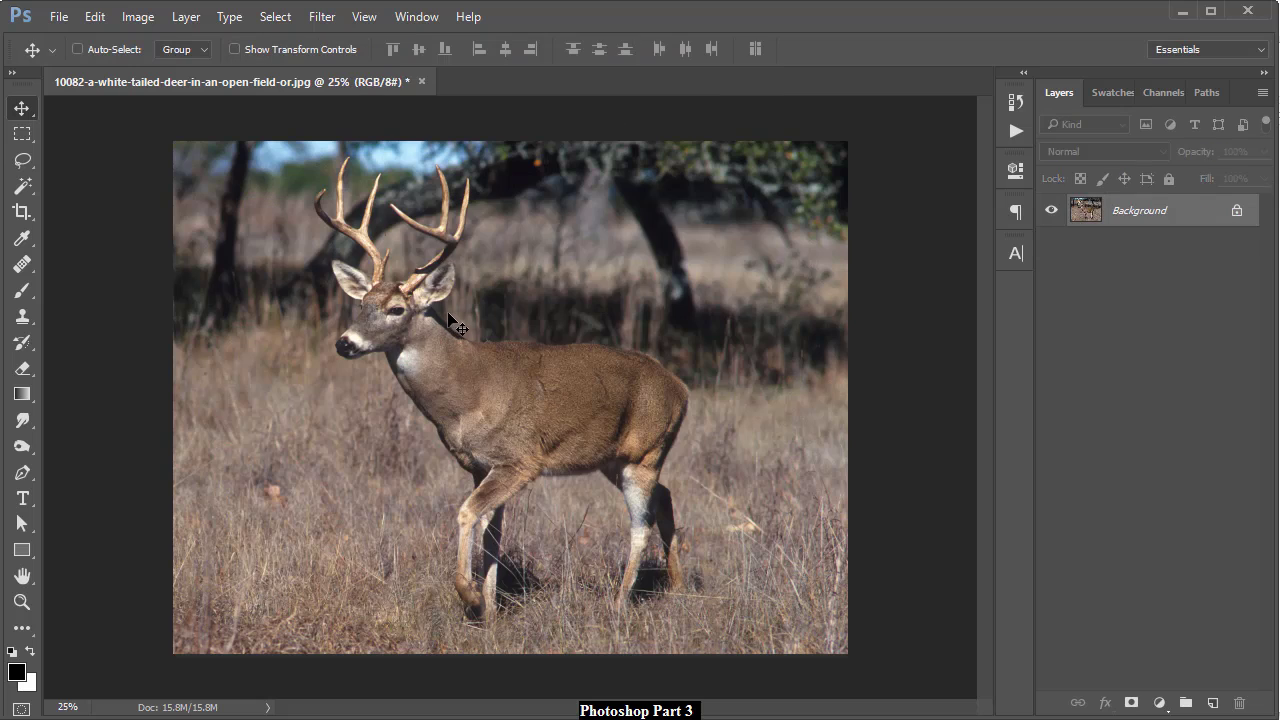
pyautogui.hotkey('alt', 'Tab')
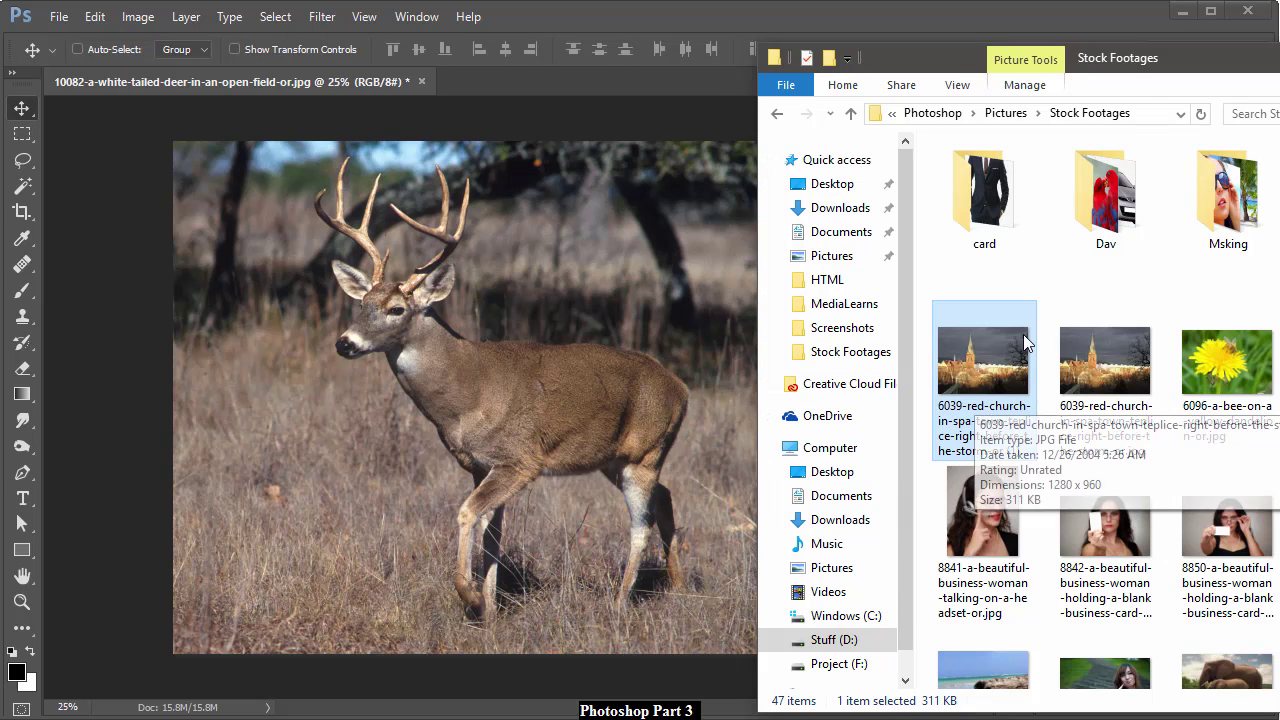
pyautogui.moveTo(1018, 348); pyautogui.dragTo(650, 370)
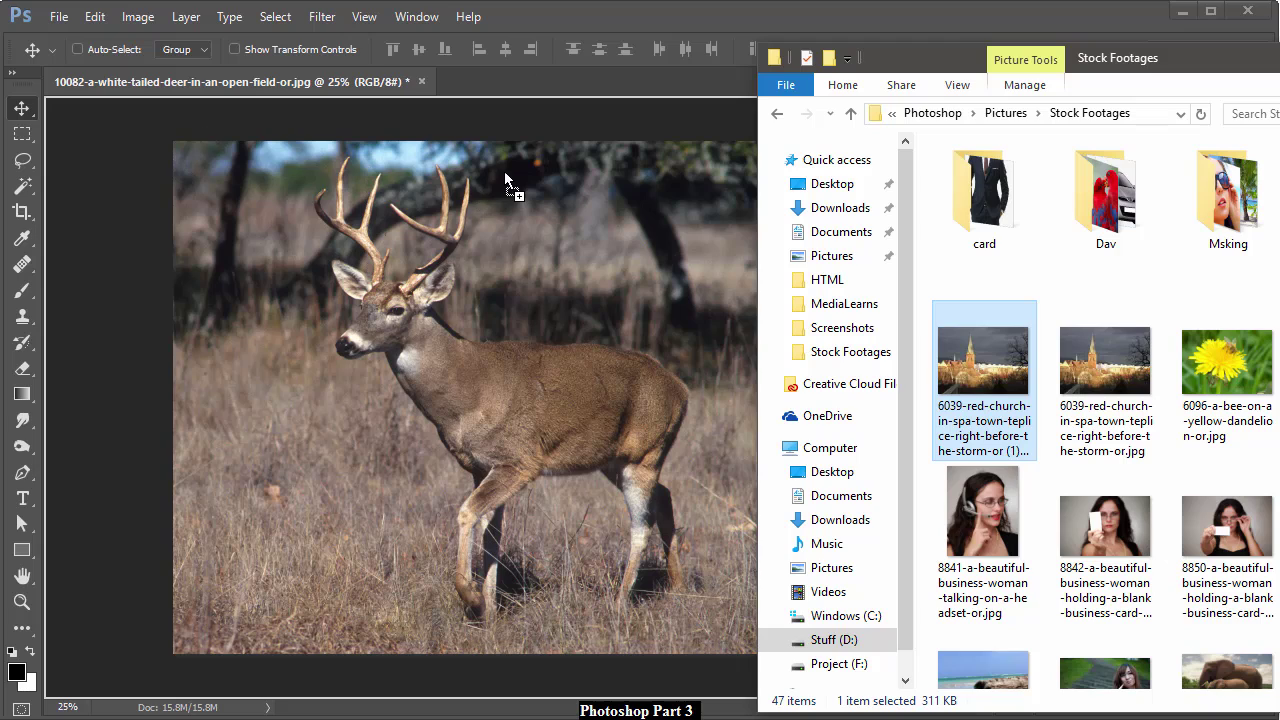
# Open the church photo as its own document via the tab bar, then close it.
pyautogui.moveTo(506, 116); pyautogui.dragTo(511, 84)
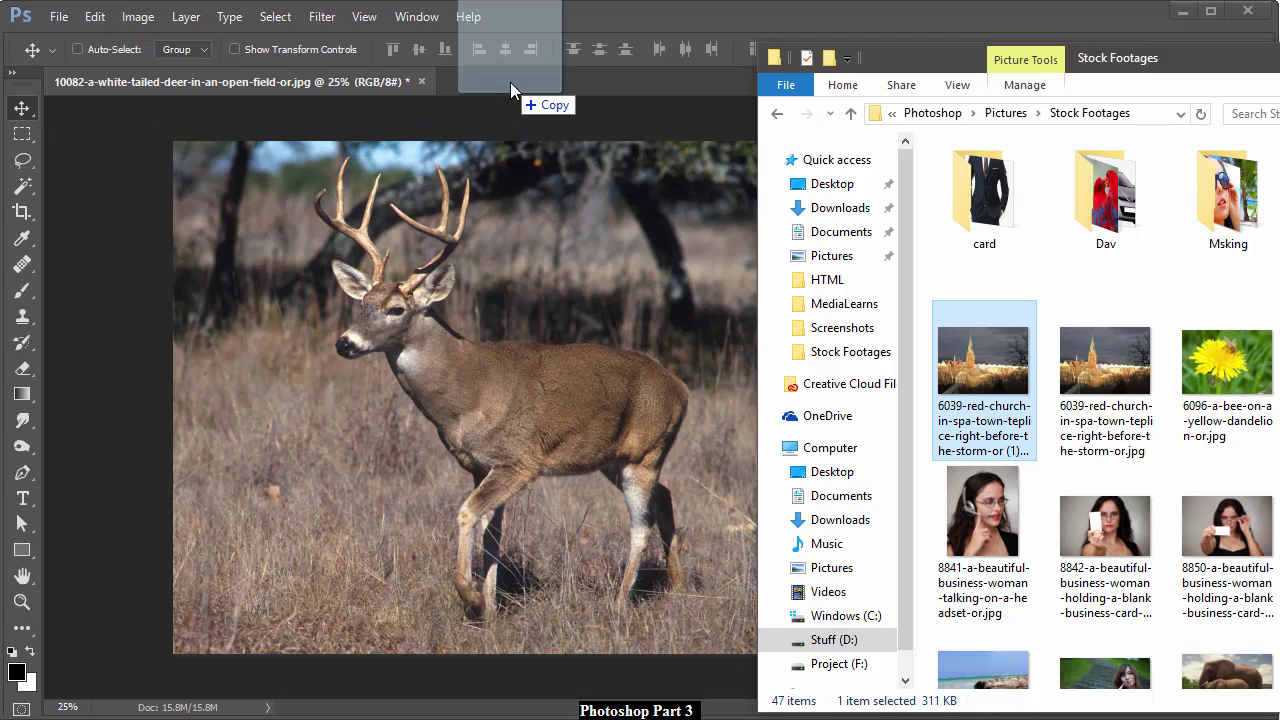
pyautogui.moveTo(510, 82)
pyautogui.mouseDown()
pyautogui.moveTo(526, 94)
pyautogui.moveTo(524, 78)
pyautogui.mouseUp()
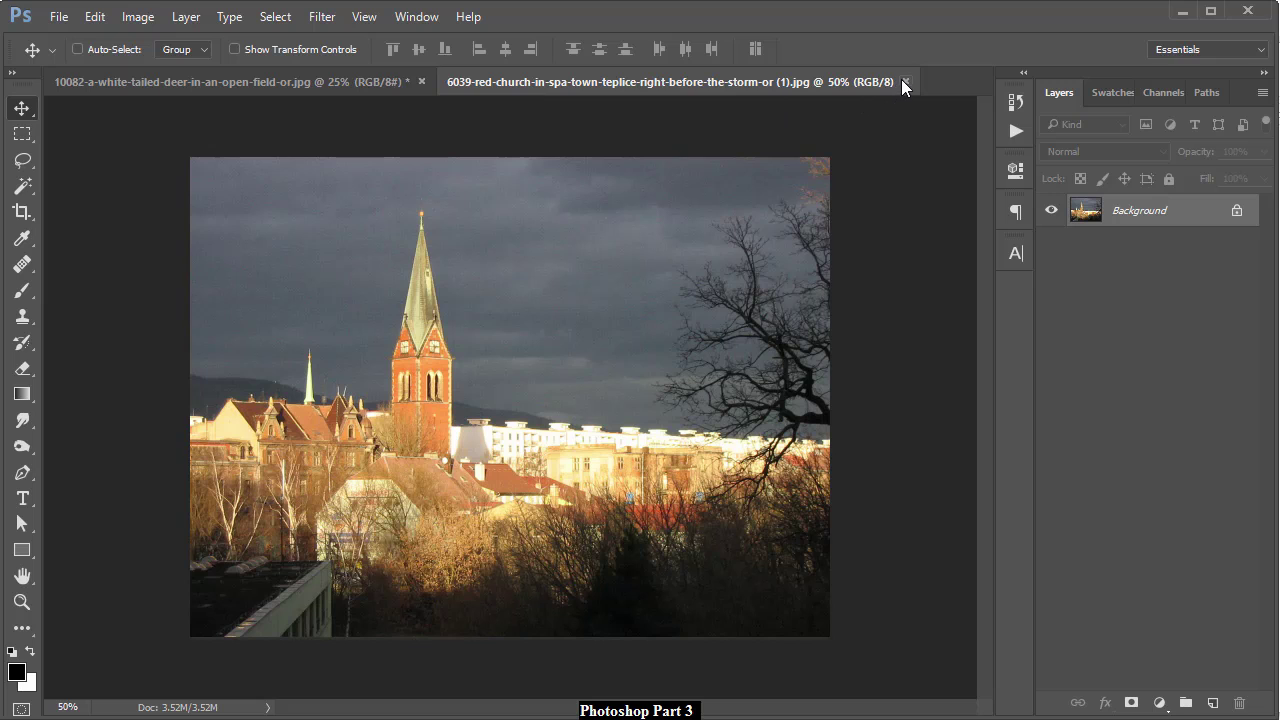
pyautogui.click(904, 80)
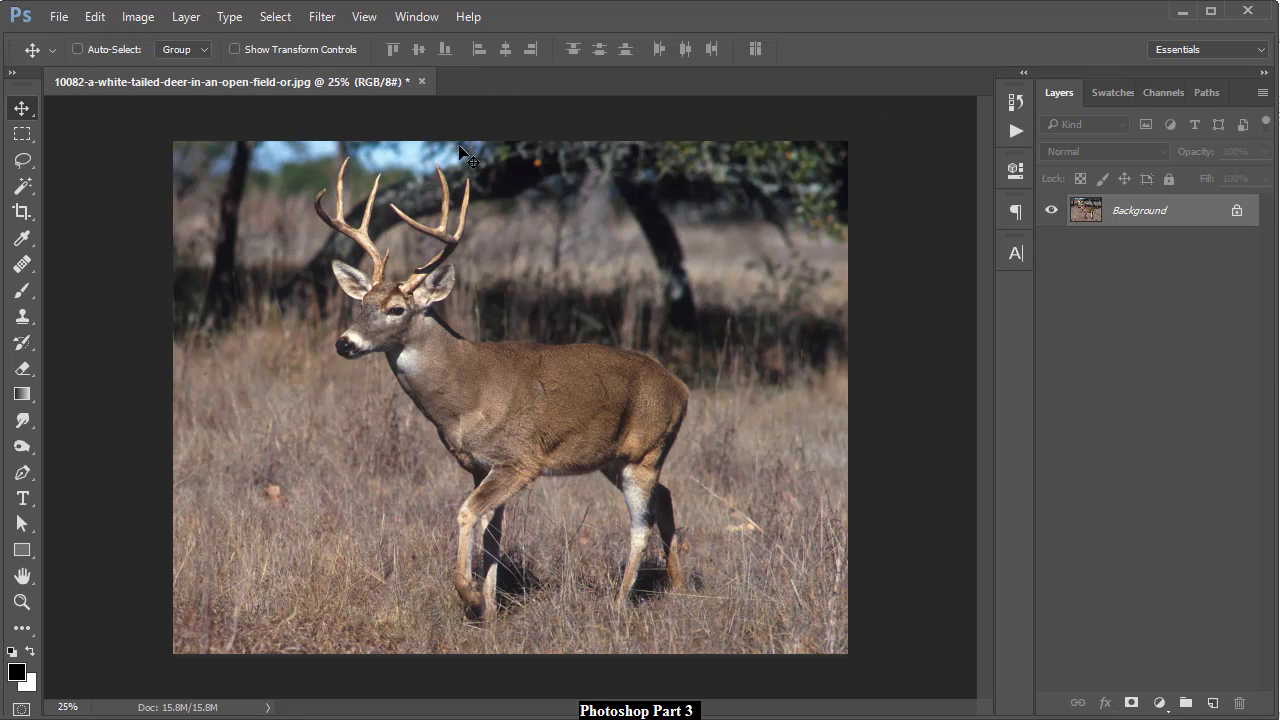
# Close the deer document without saving and drag the Atlanta skyline photo in.
pyautogui.click(421, 81)
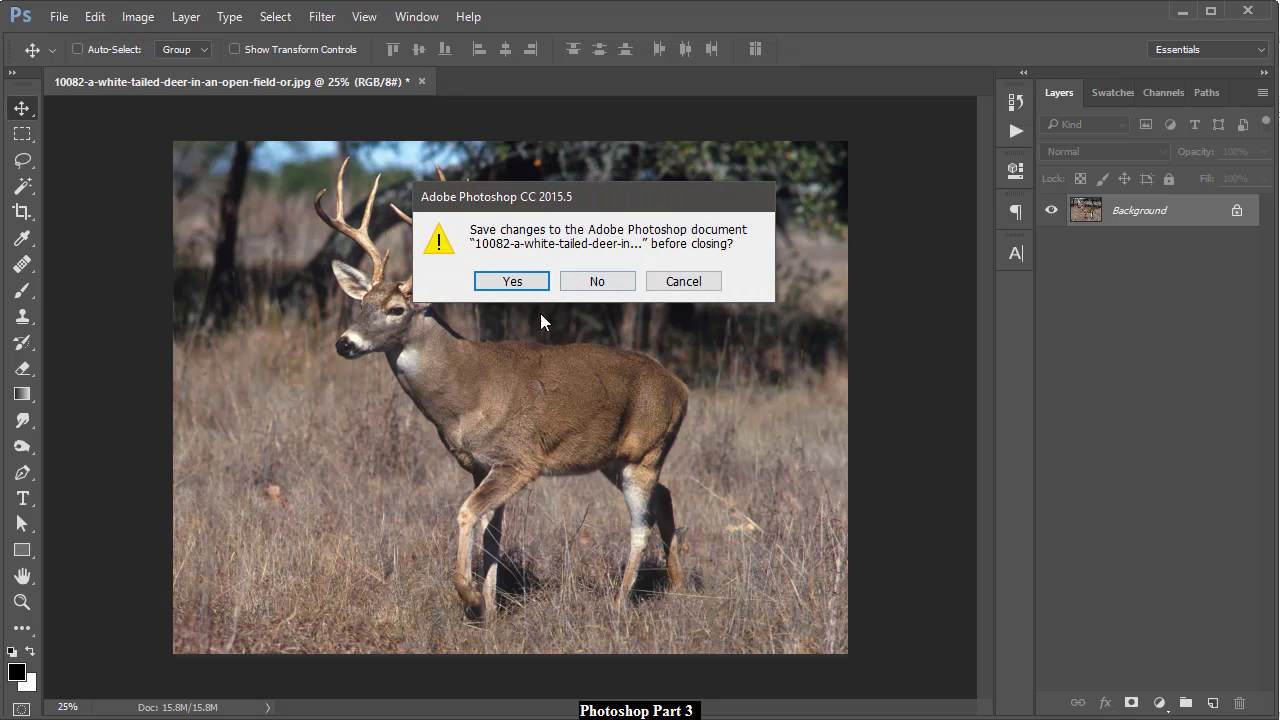
pyautogui.moveTo(511, 205); pyautogui.dragTo(481, 199)
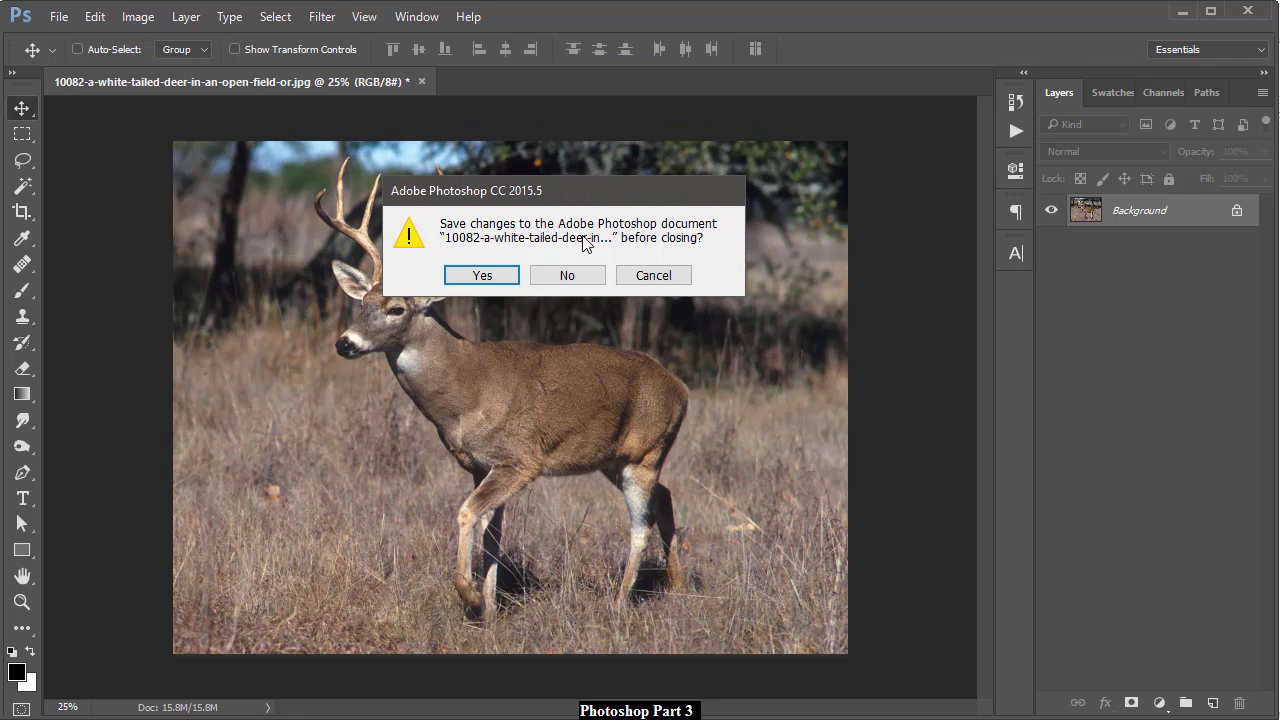
pyautogui.click(563, 277)
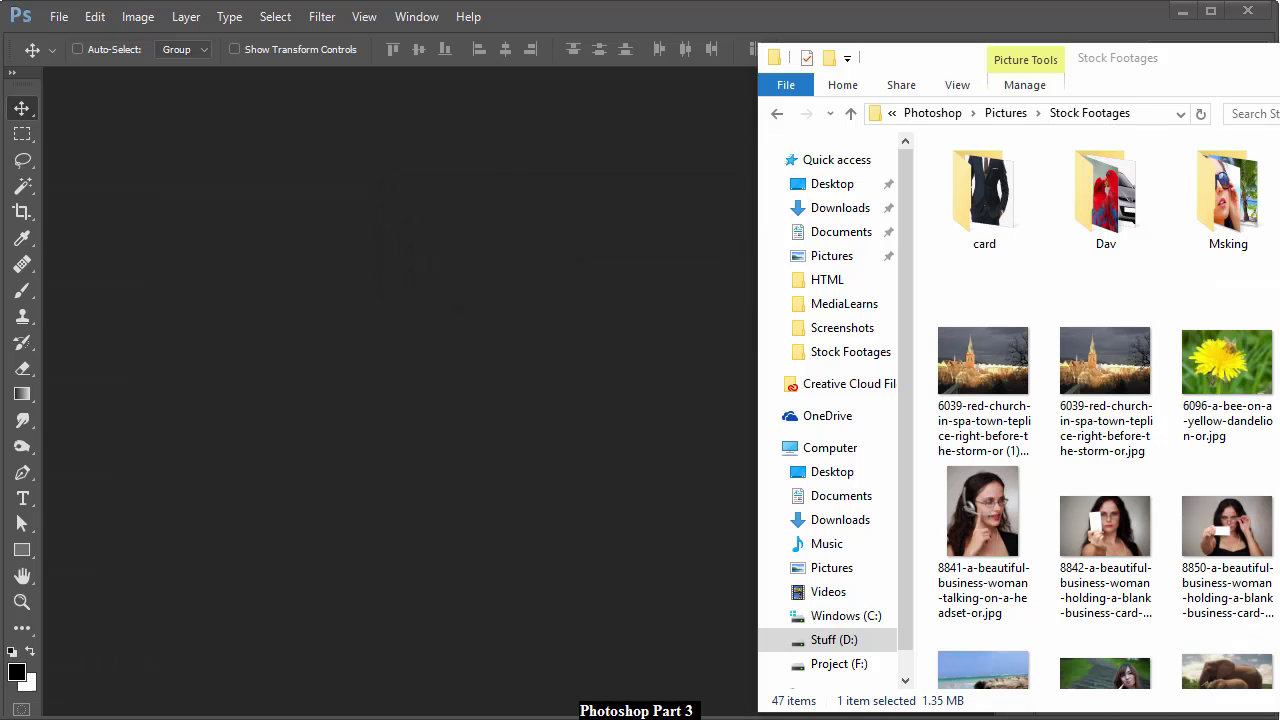
pyautogui.moveTo(1200, 365); pyautogui.dragTo(571, 336)
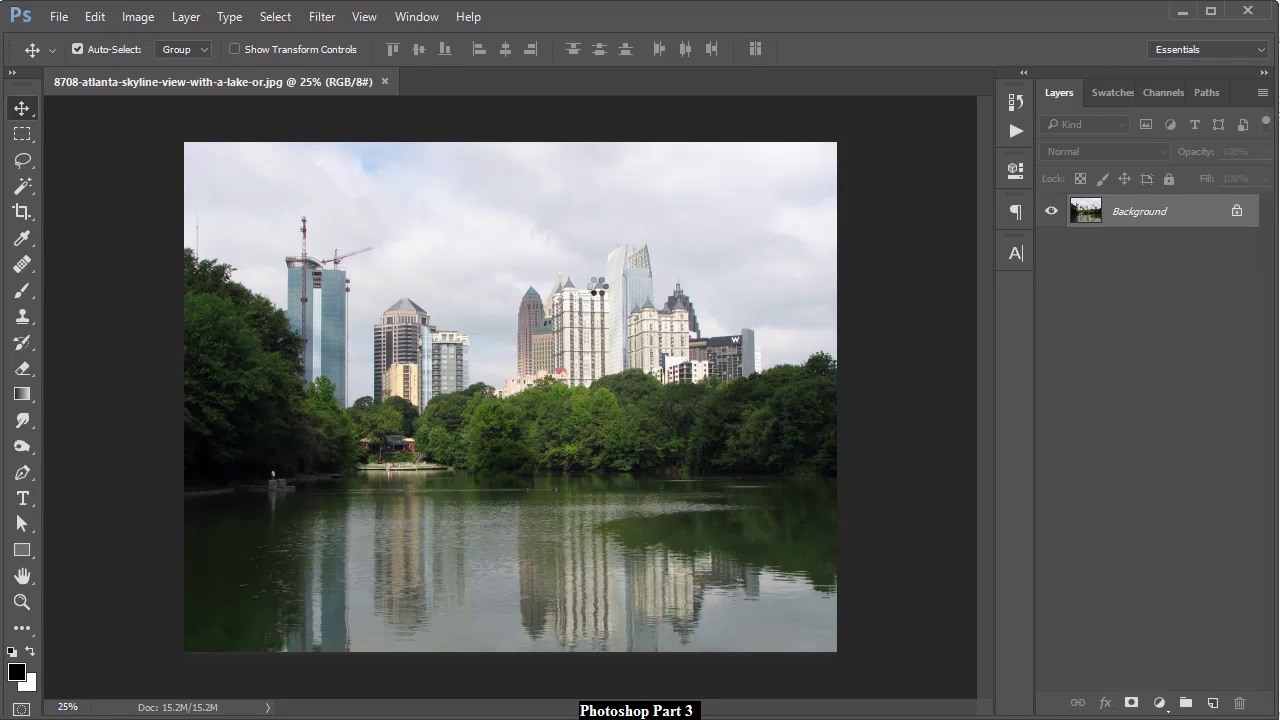
# Close the 8708 Atlanta skyline document, drag in another stock photo, and close it too.
pyautogui.hotkey('ctrl', 'w')
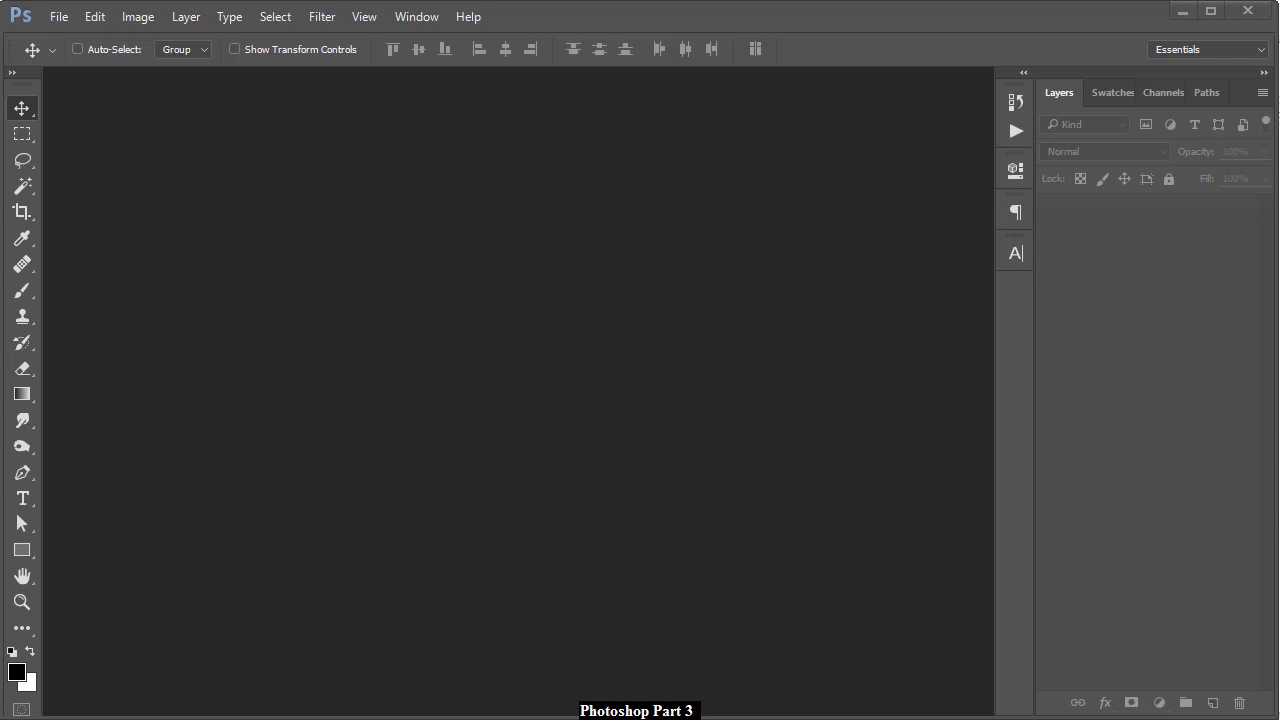
pyautogui.hotkey('alt', 'Tab')
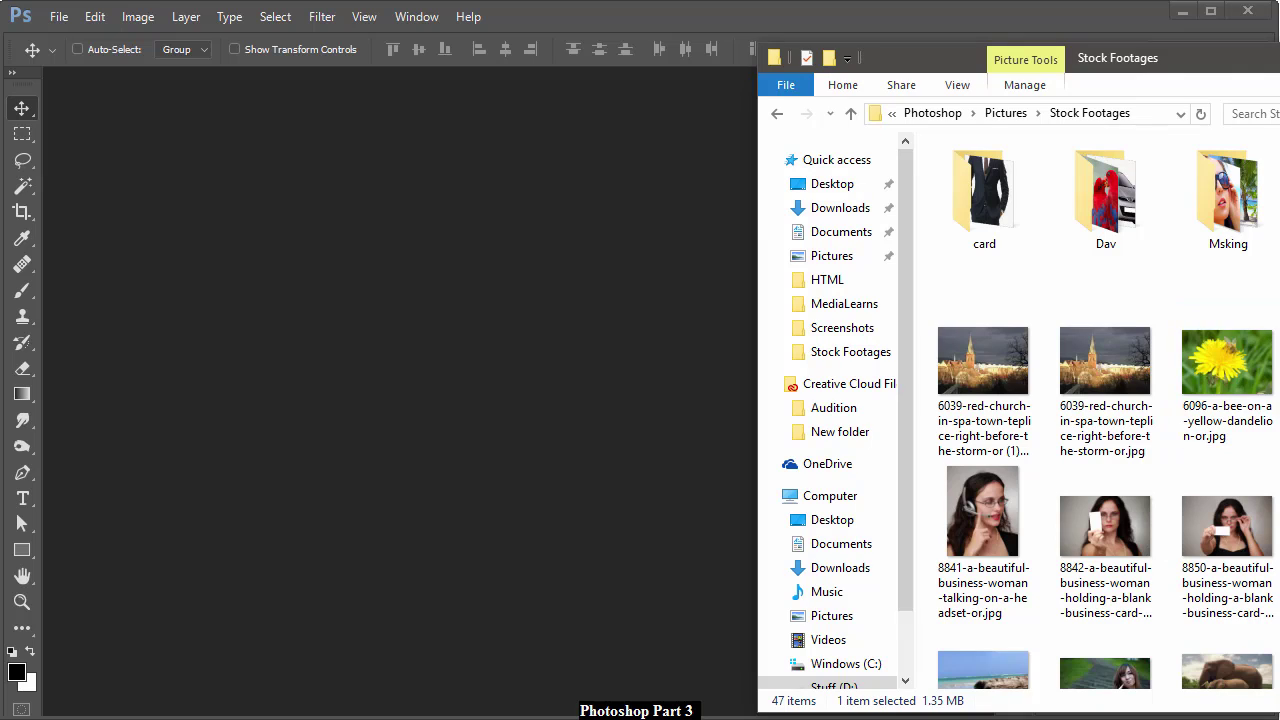
pyautogui.moveTo(965, 375); pyautogui.dragTo(523, 324)
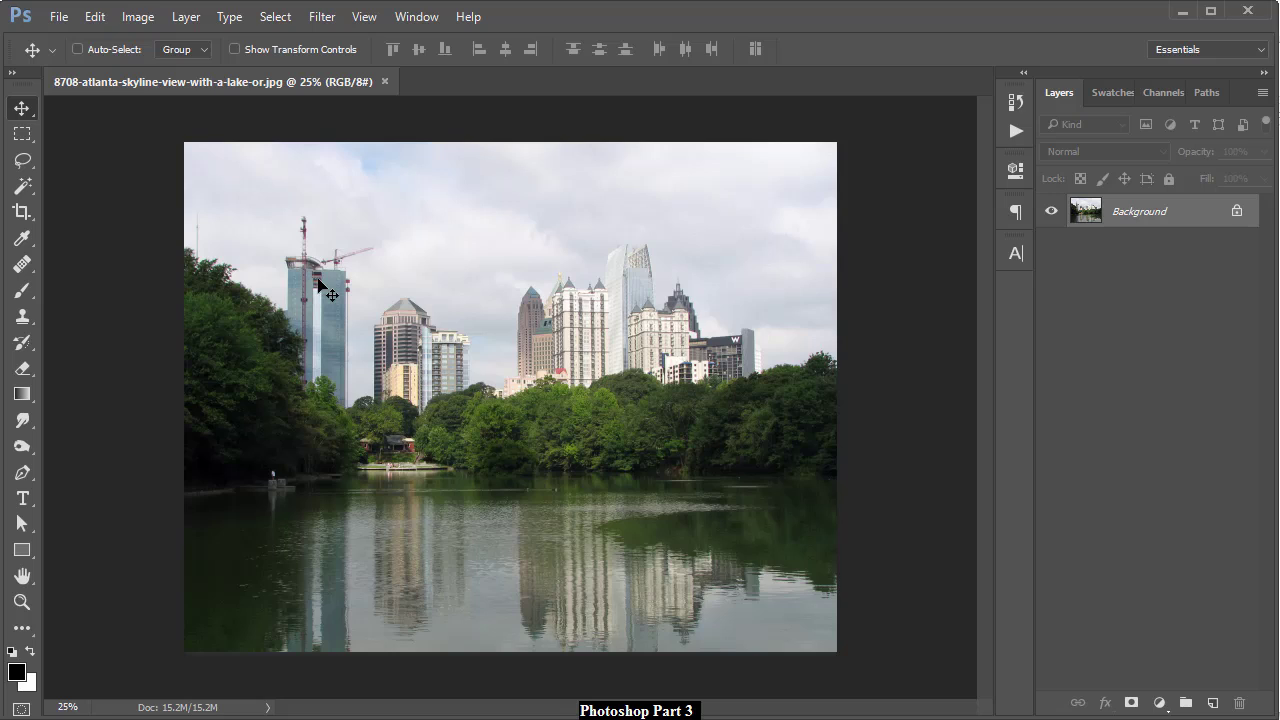
pyautogui.click(383, 82)
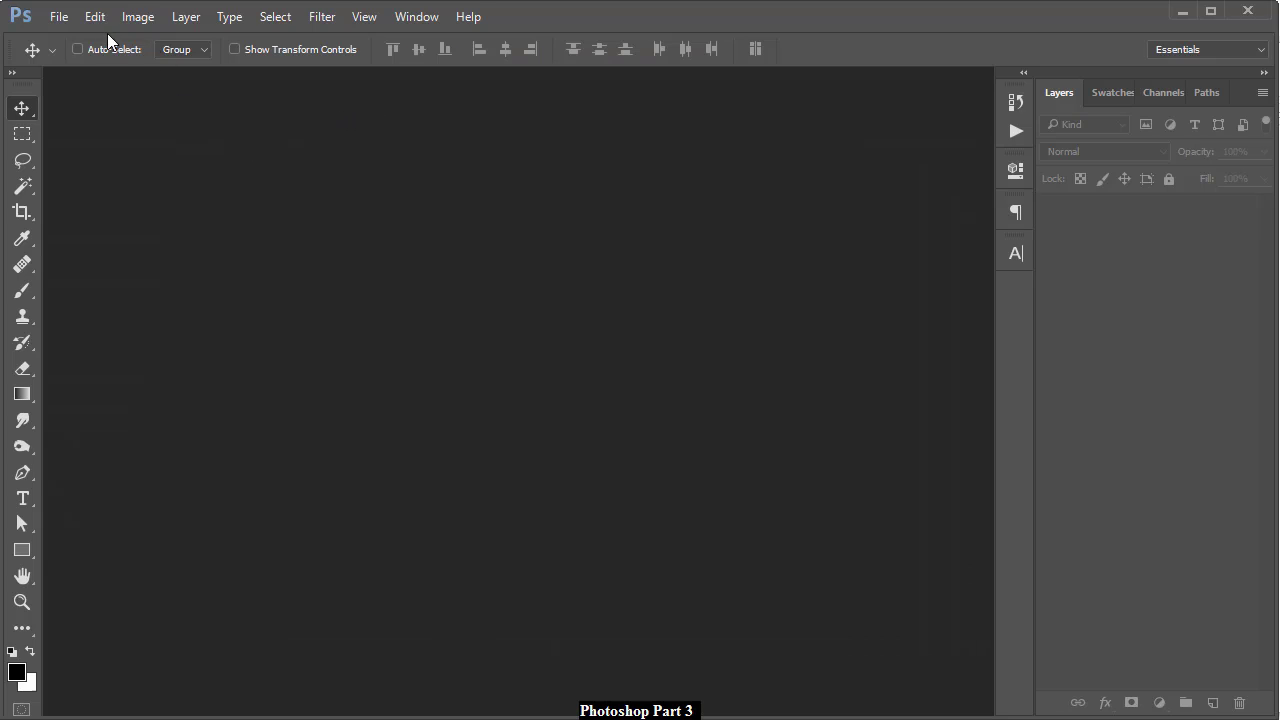
# Open the 6039 red church storm photo as a document.
pyautogui.click(58, 17)
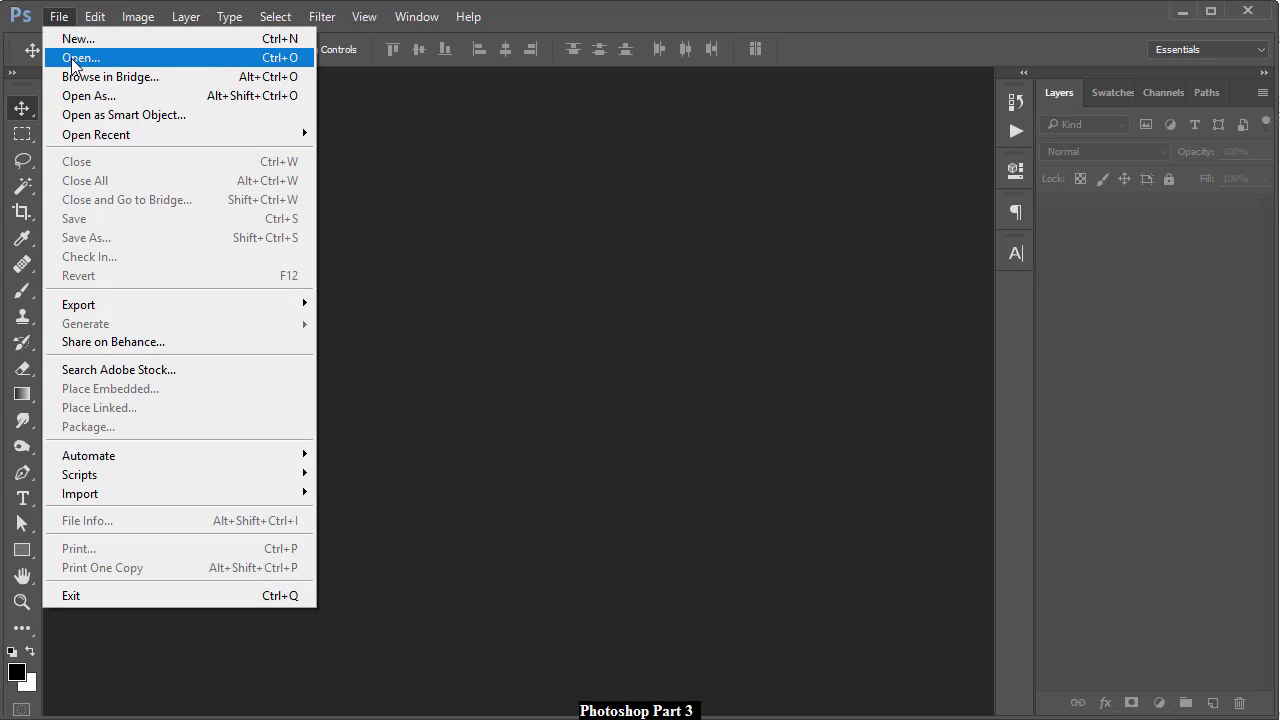
pyautogui.click(581, 303)
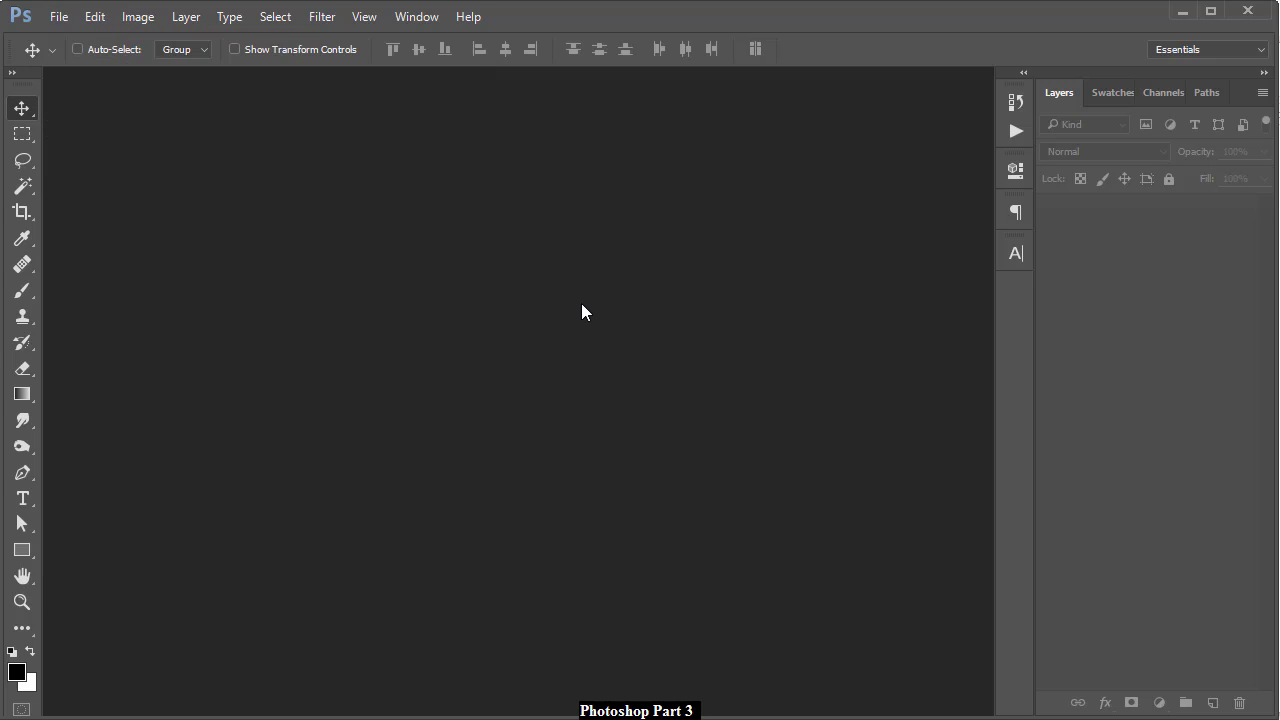
pyautogui.doubleClick(581, 303)
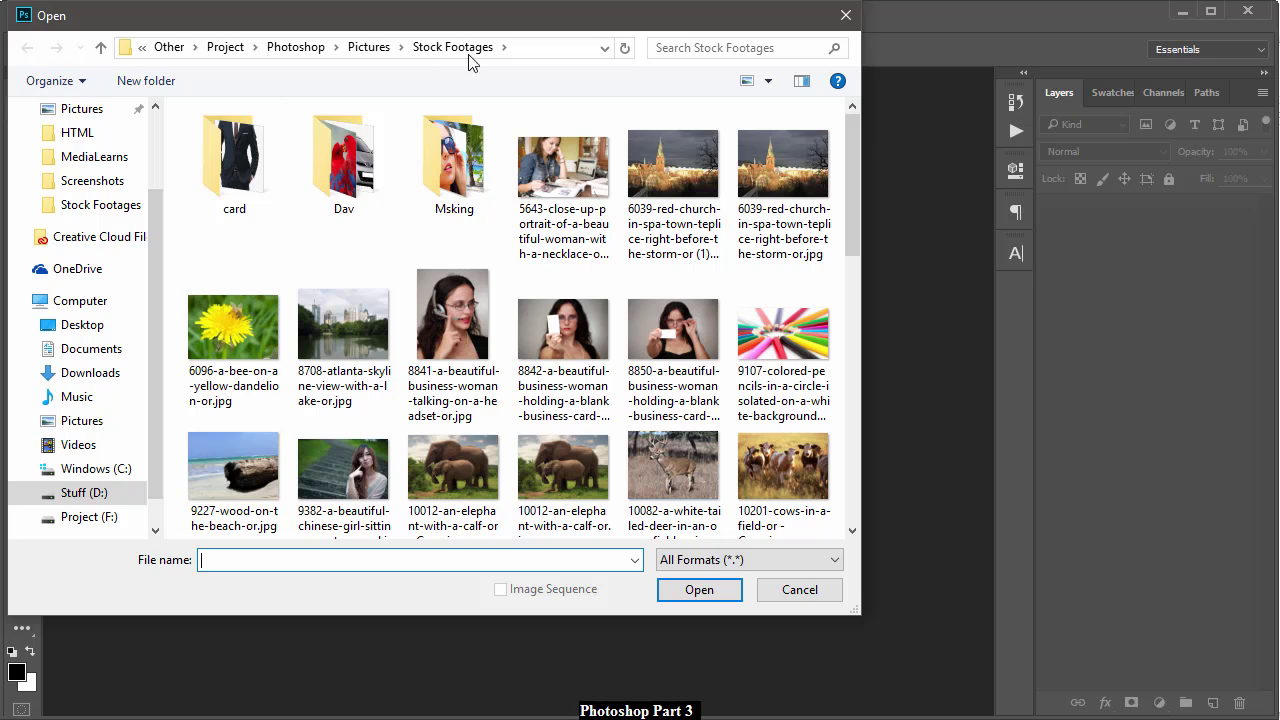
pyautogui.click(762, 172)
pyautogui.doubleClick(762, 172)
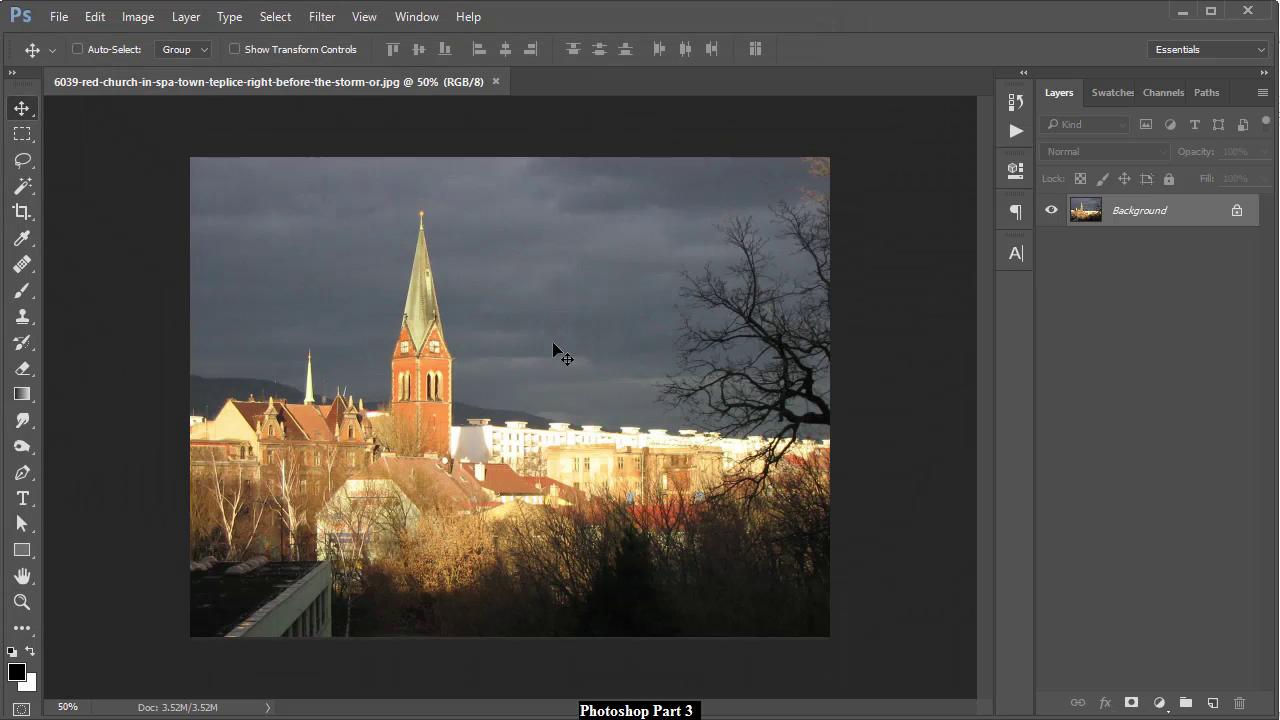
# Place the bee-on-dandelion image from Explorer onto the church photo as a layer.
pyautogui.hotkey('alt', 'Tab')
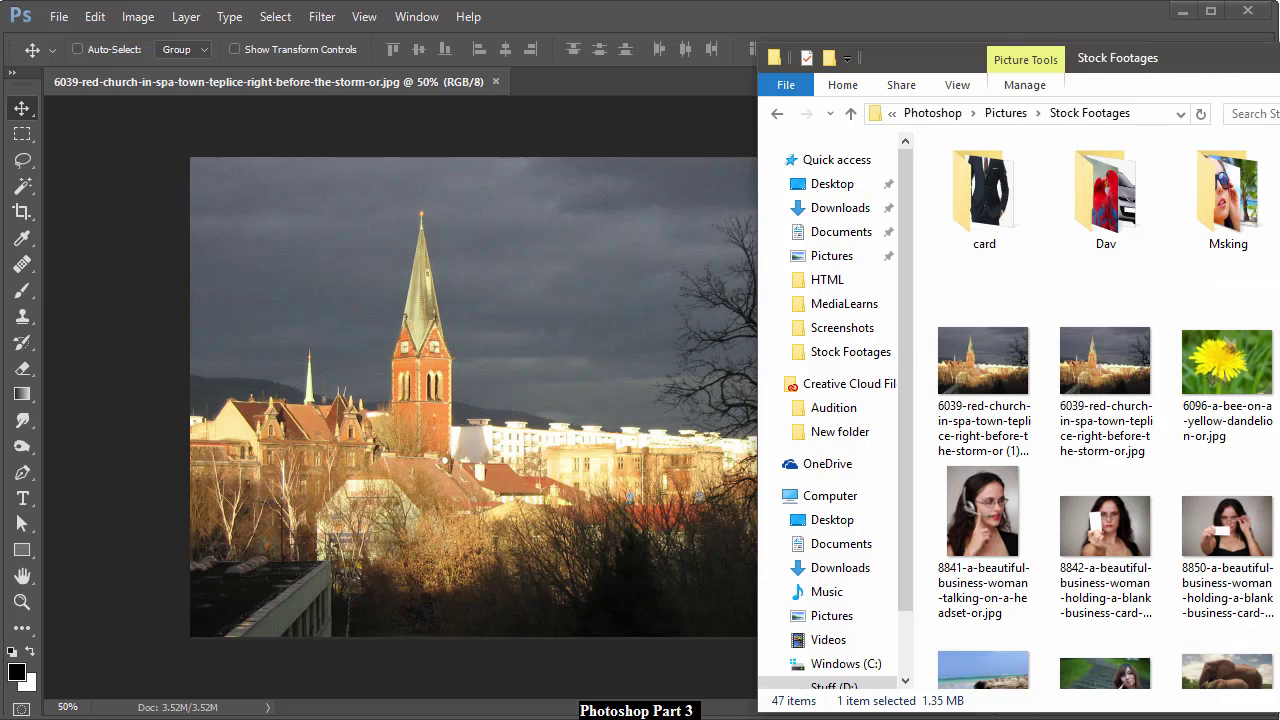
pyautogui.click(1218, 440)
pyautogui.moveTo(1218, 440); pyautogui.dragTo(554, 381)
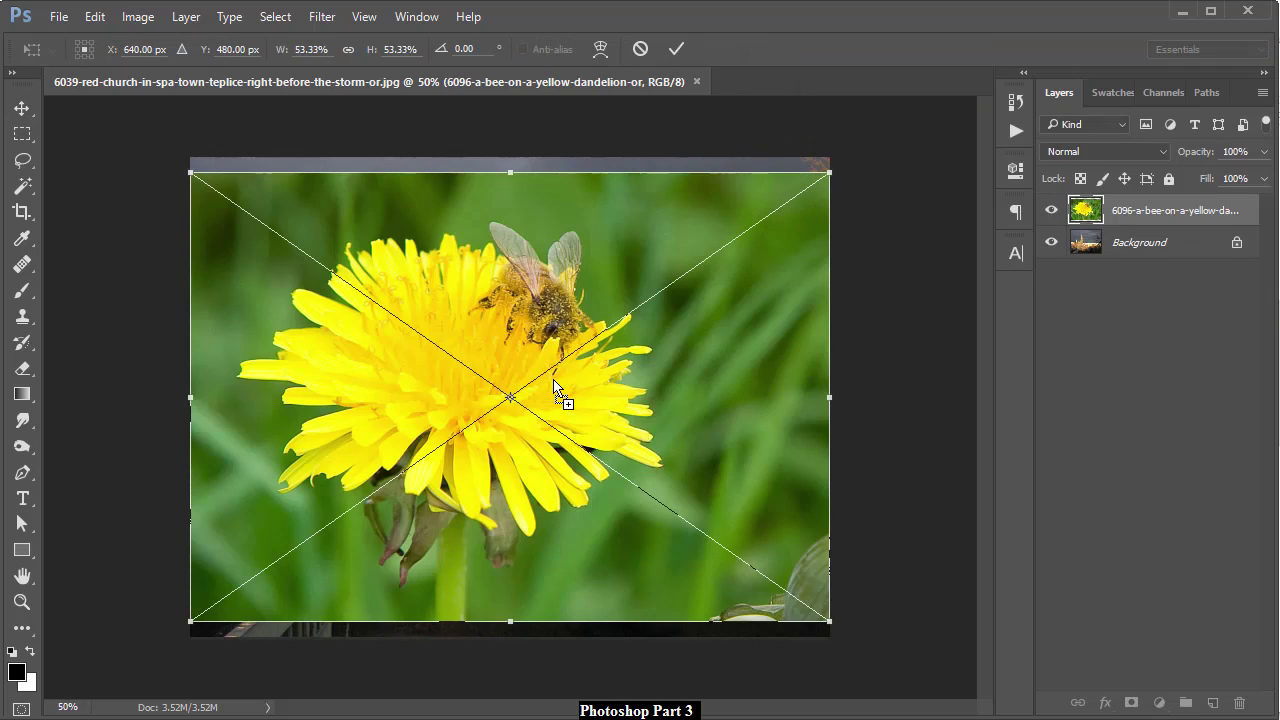
pyautogui.press('Return')
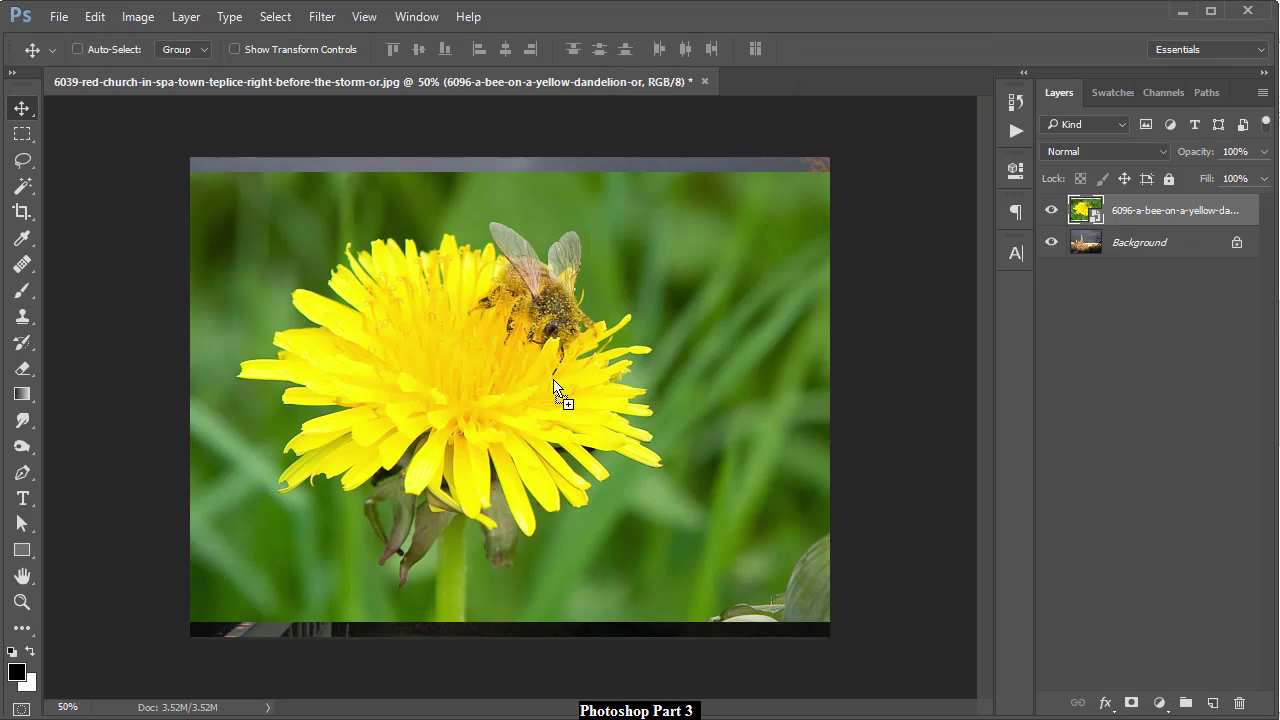
pyautogui.click(71, 22)
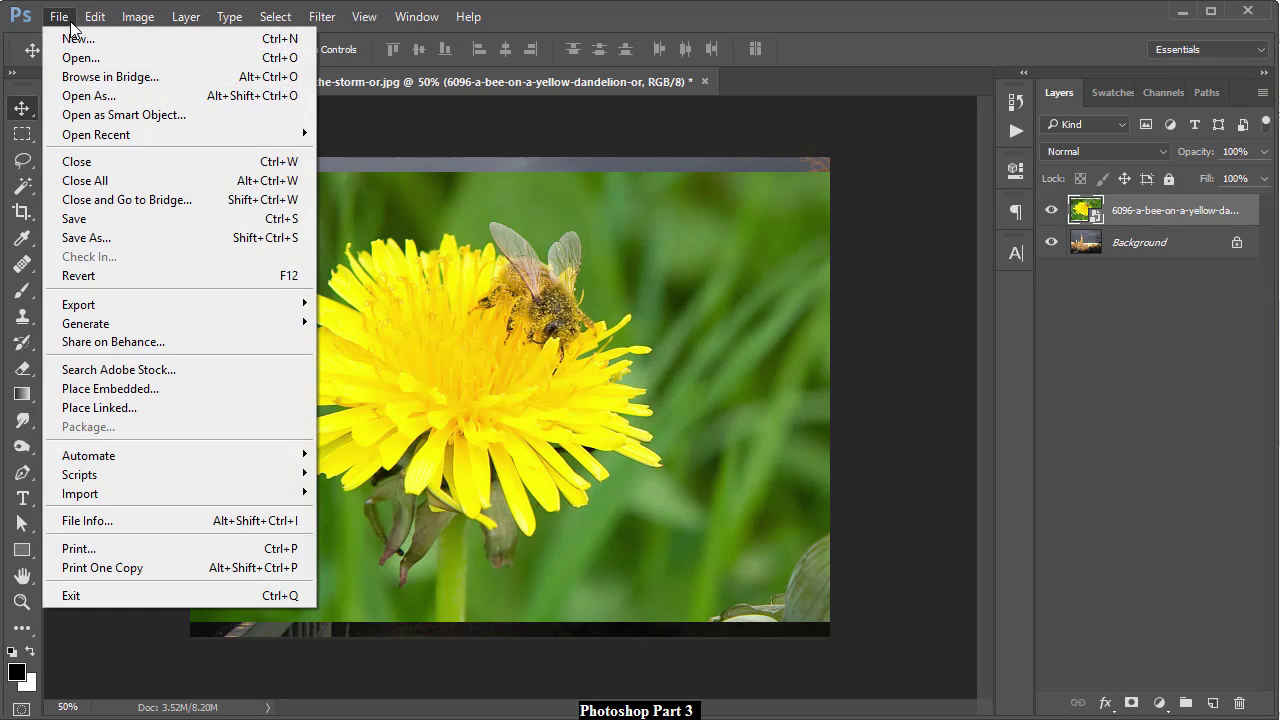
# Embed the colored-pencils photo as a layer in the church document.
pyautogui.click(119, 396)
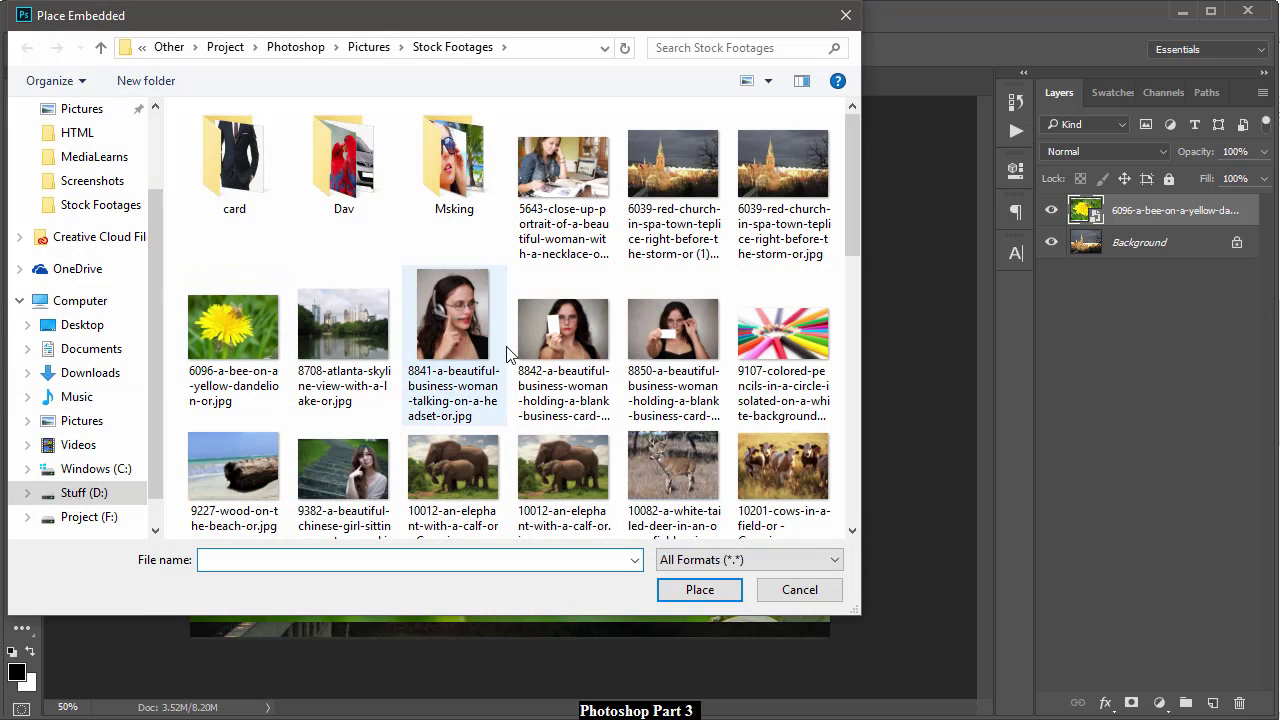
pyautogui.doubleClick(783, 335)
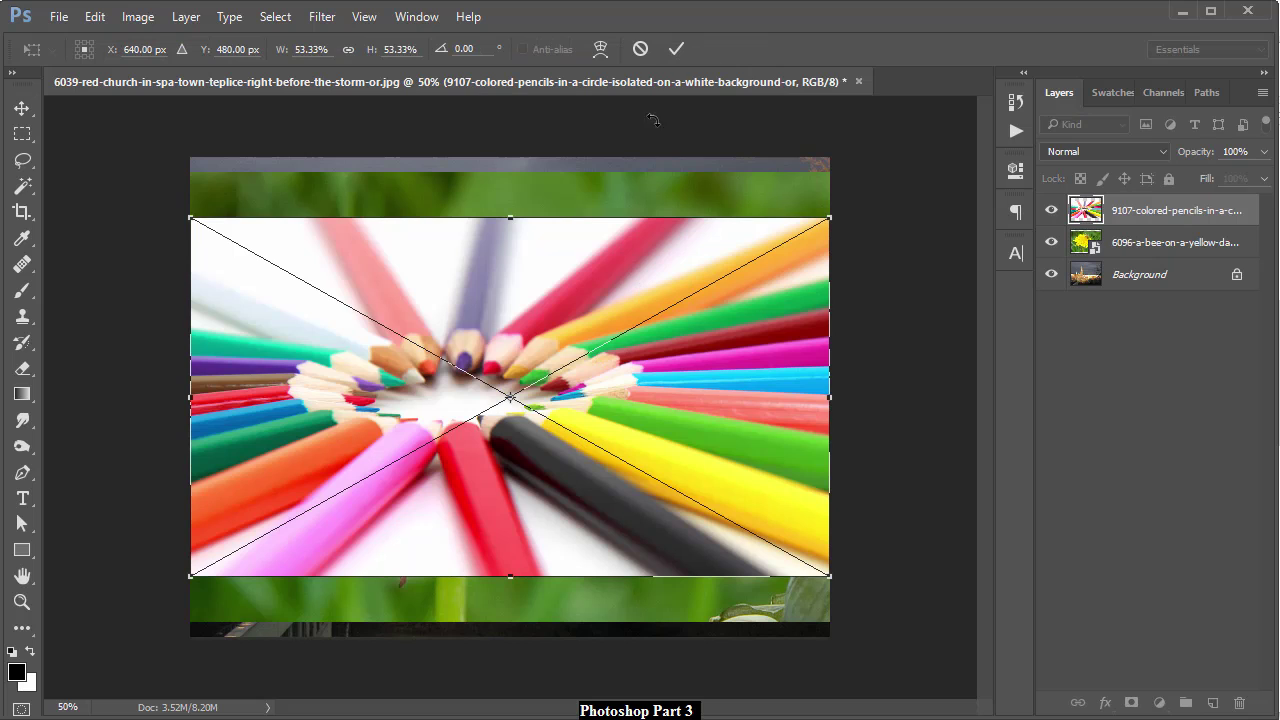
pyautogui.click(672, 50)
# Embed the 5643 woman portrait as a layer, then close the church document.
pyautogui.click(59, 17)
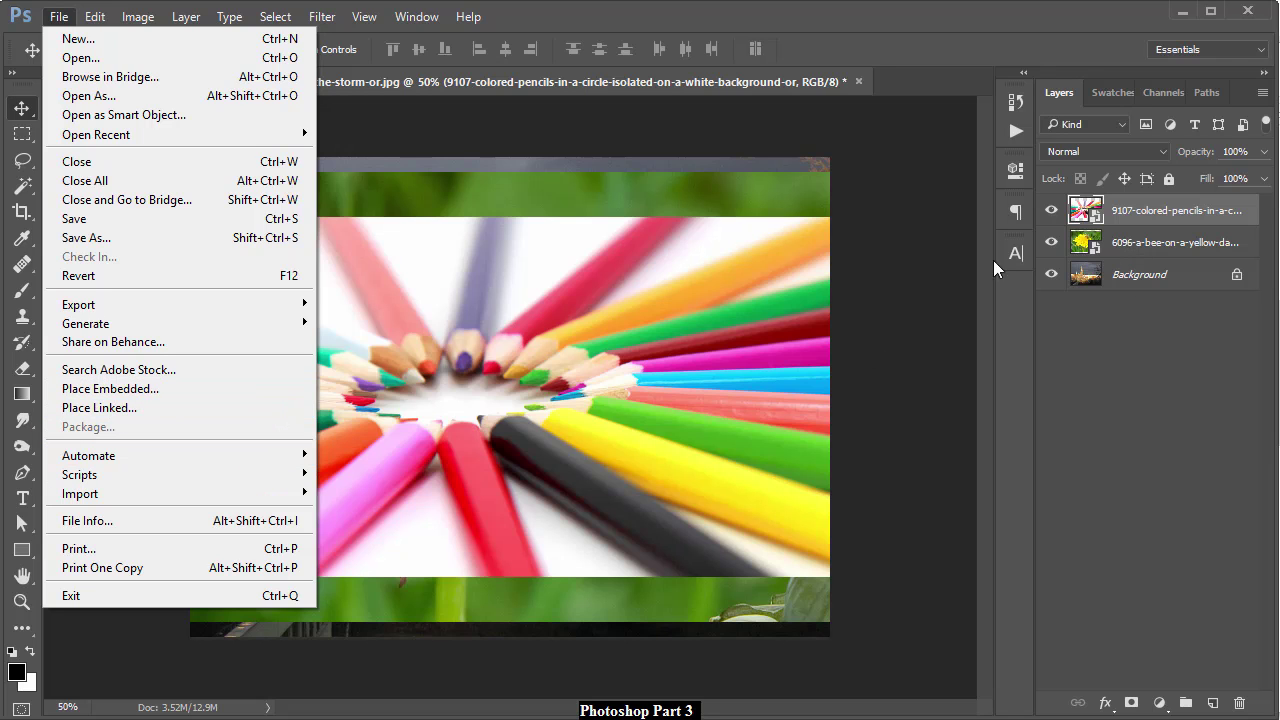
pyautogui.click(122, 386)
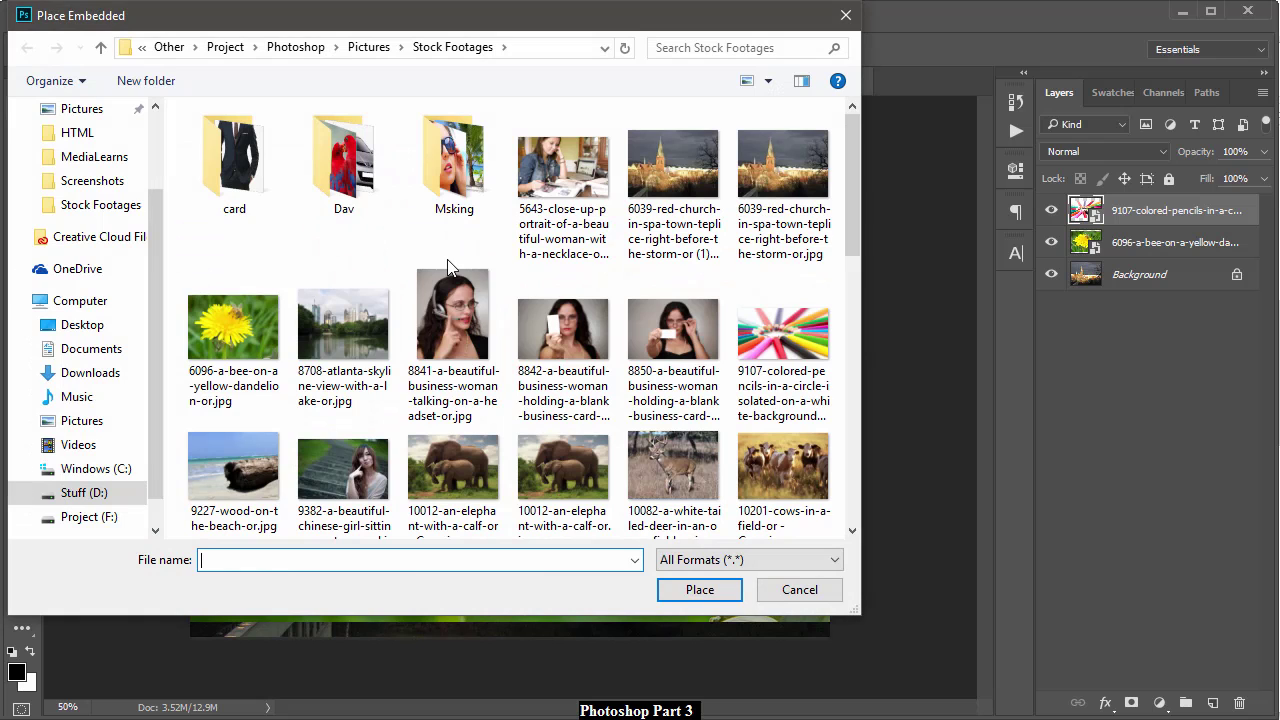
pyautogui.click(578, 210)
pyautogui.doubleClick(578, 210)
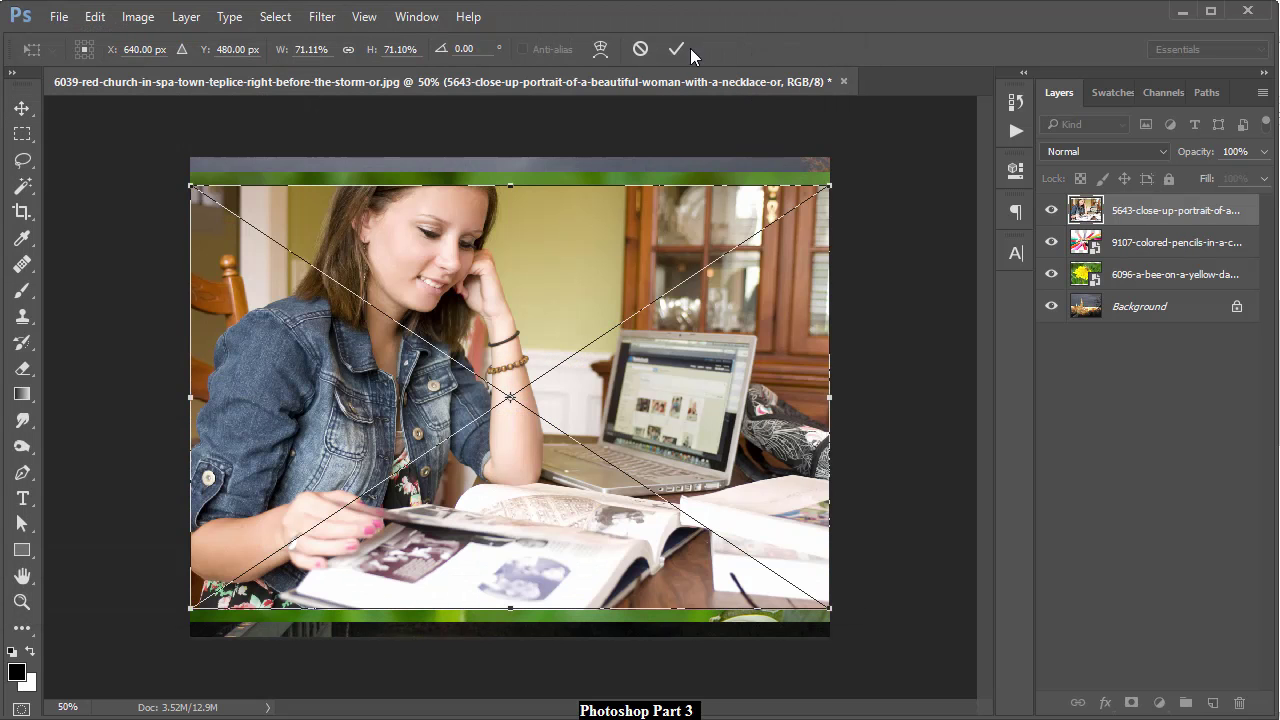
pyautogui.click(675, 49)
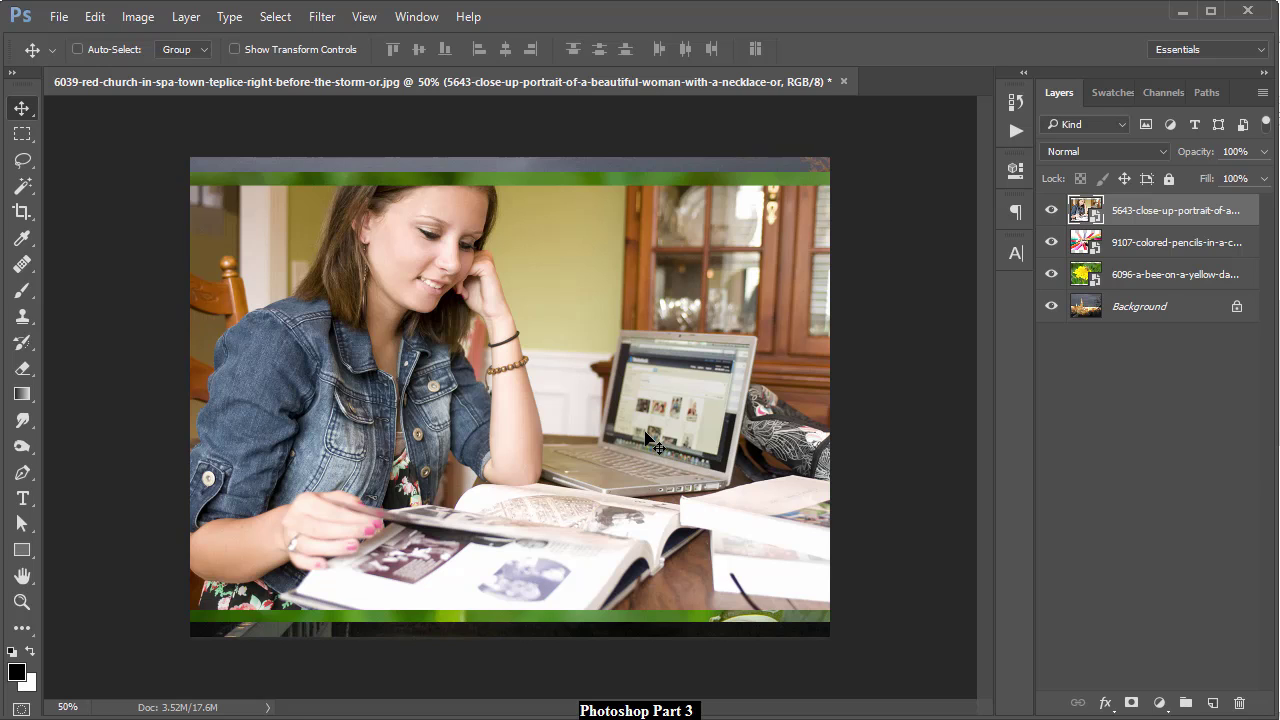
pyautogui.click(844, 81)
# Close the current document without saving and open the dandelion photo as its own document.
pyautogui.click(566, 275)
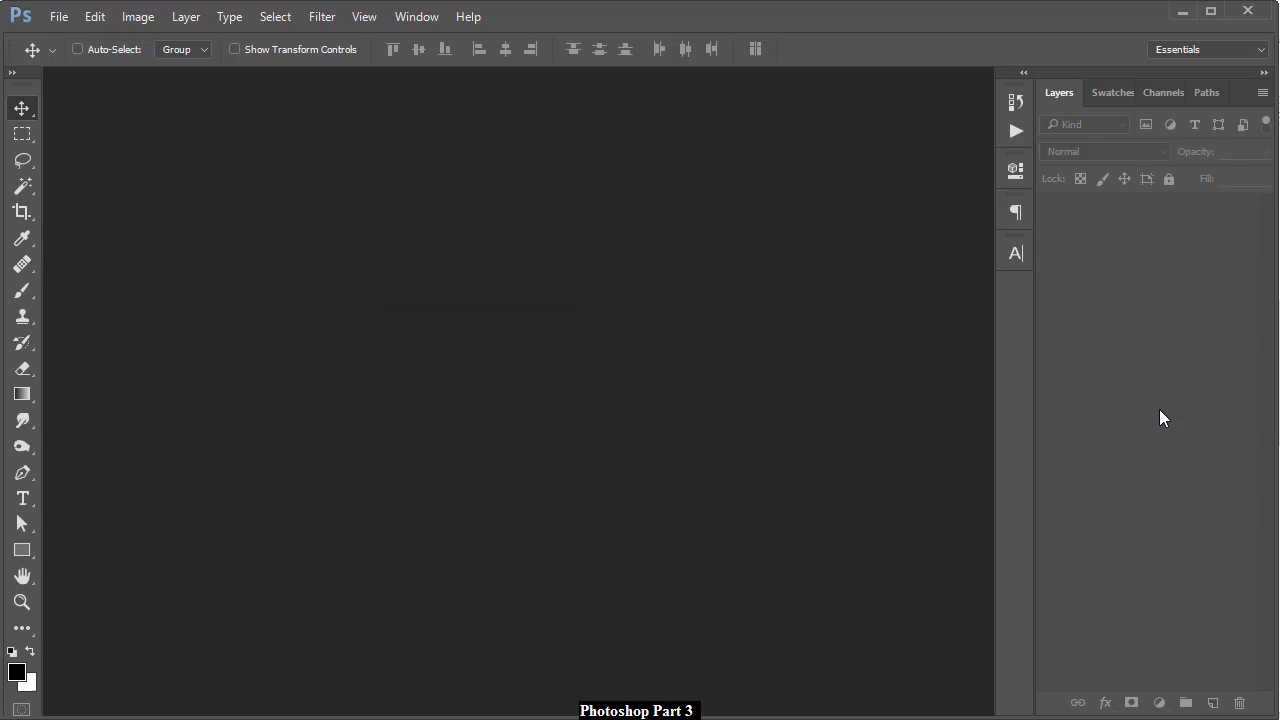
pyautogui.hotkey('alt', 'Tab')
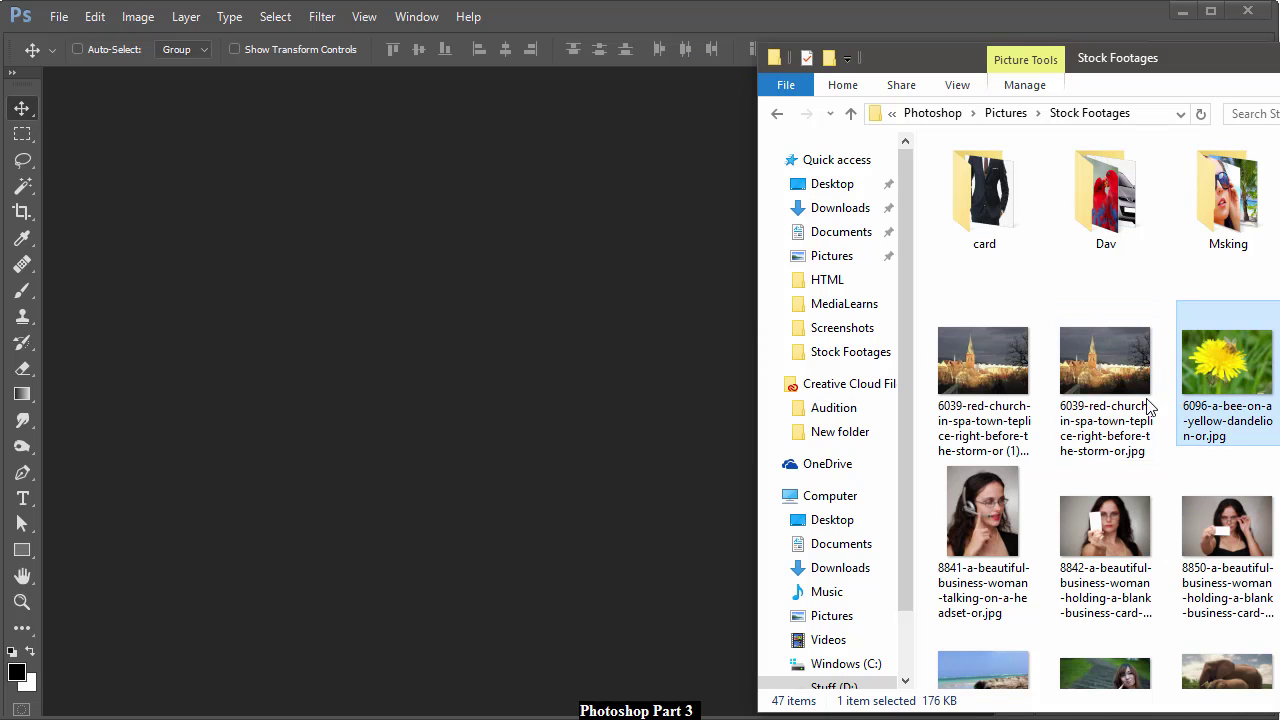
pyautogui.moveTo(1203, 378); pyautogui.dragTo(458, 352)
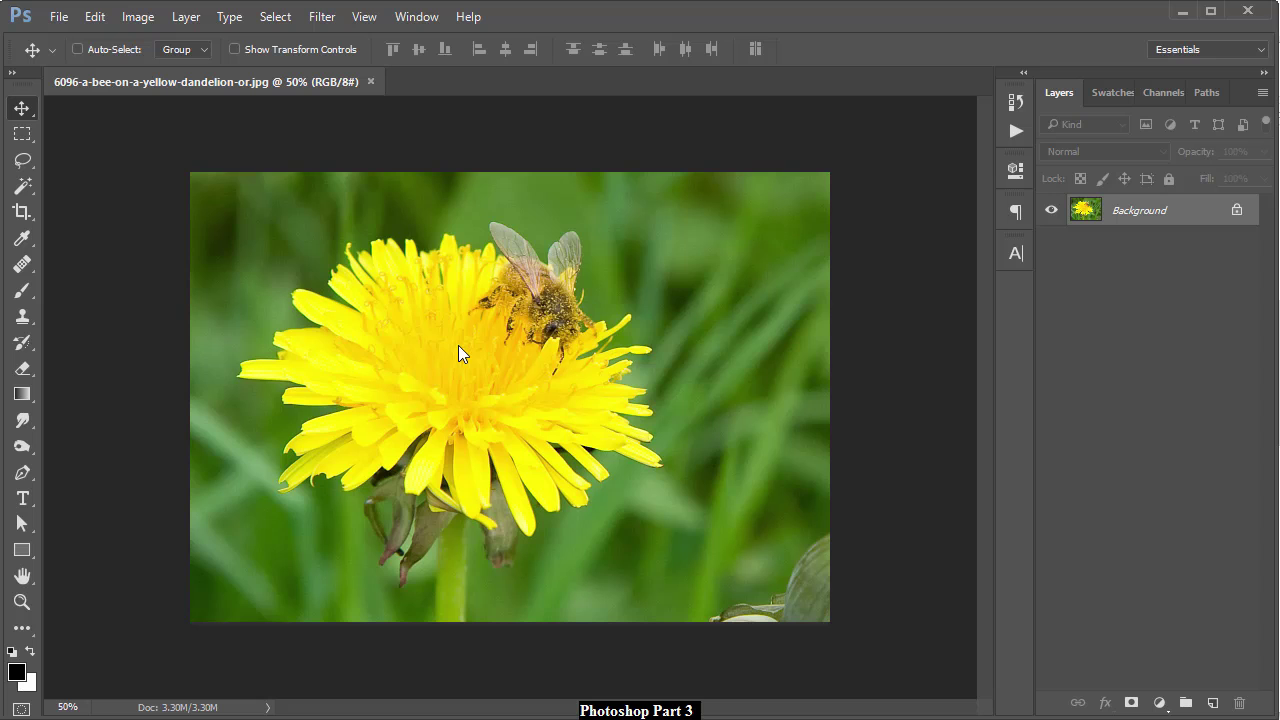
# Open eight stock photos, including church, Atlanta skyline and colored pencils, as separate tabs.
pyautogui.hotkey('alt', 'Tab')
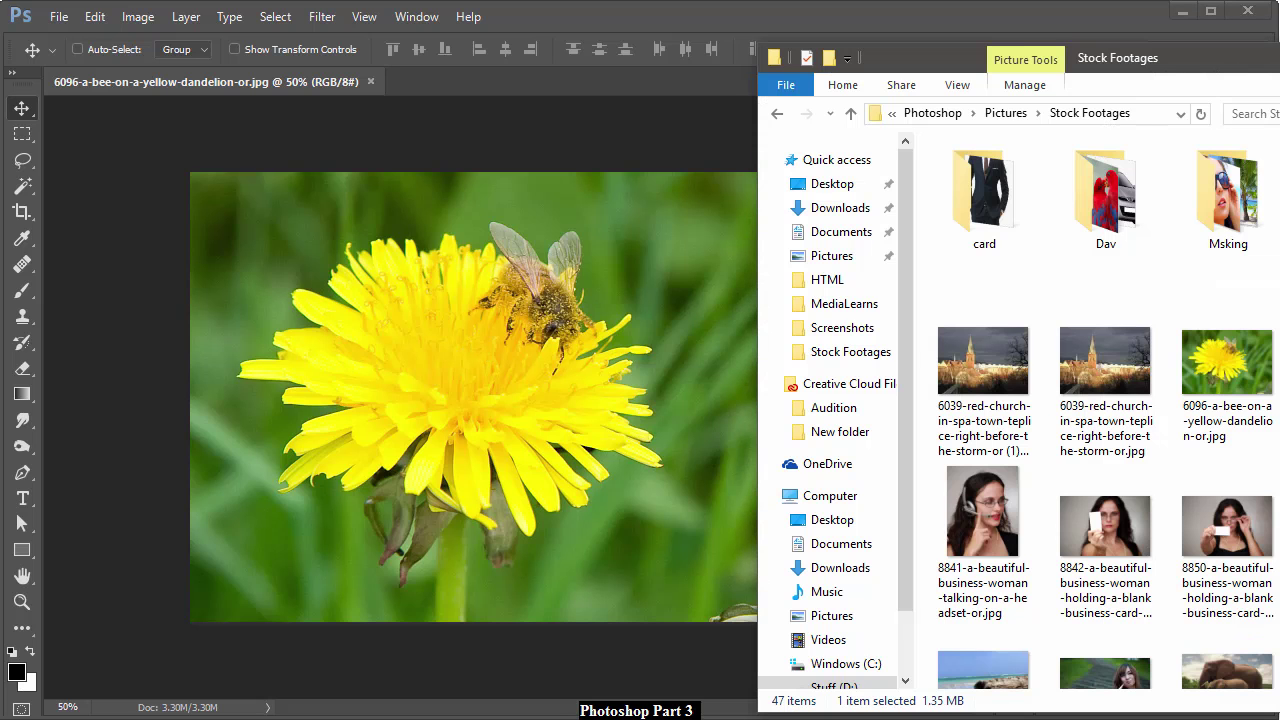
pyautogui.moveTo(1210, 60); pyautogui.dragTo(1063, 38)
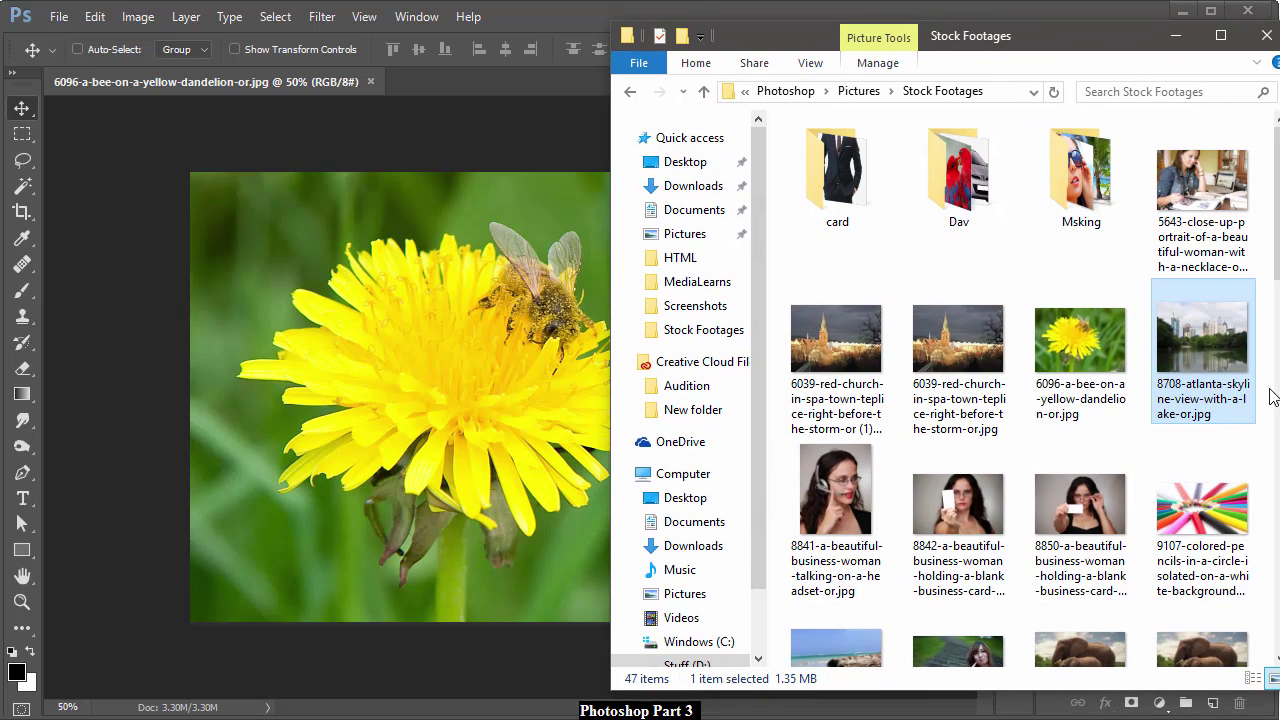
pyautogui.moveTo(1273, 345)
pyautogui.mouseDown()
pyautogui.moveTo(800, 500)
pyautogui.moveTo(537, 135)
pyautogui.moveTo(460, 83)
pyautogui.mouseUp()
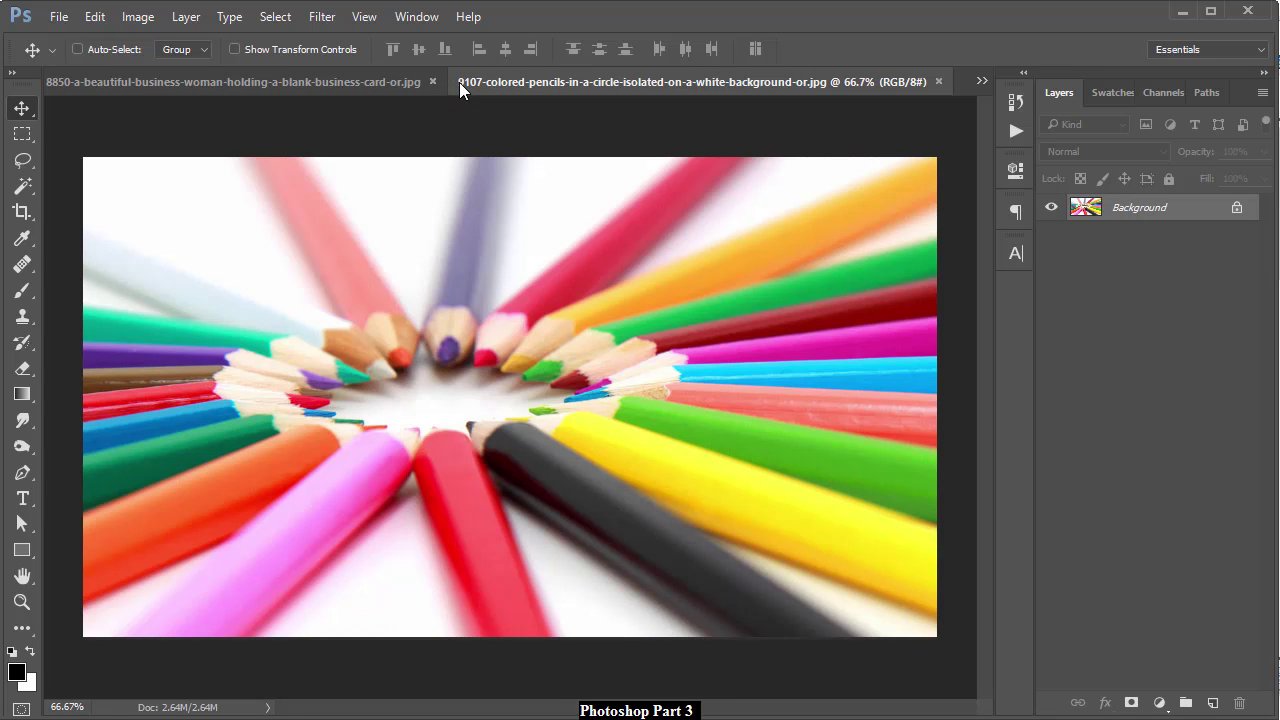
# Flip through the church, Atlanta skyline and headset photos, ending on the 8842 business-card photo.
pyautogui.click(982, 81)
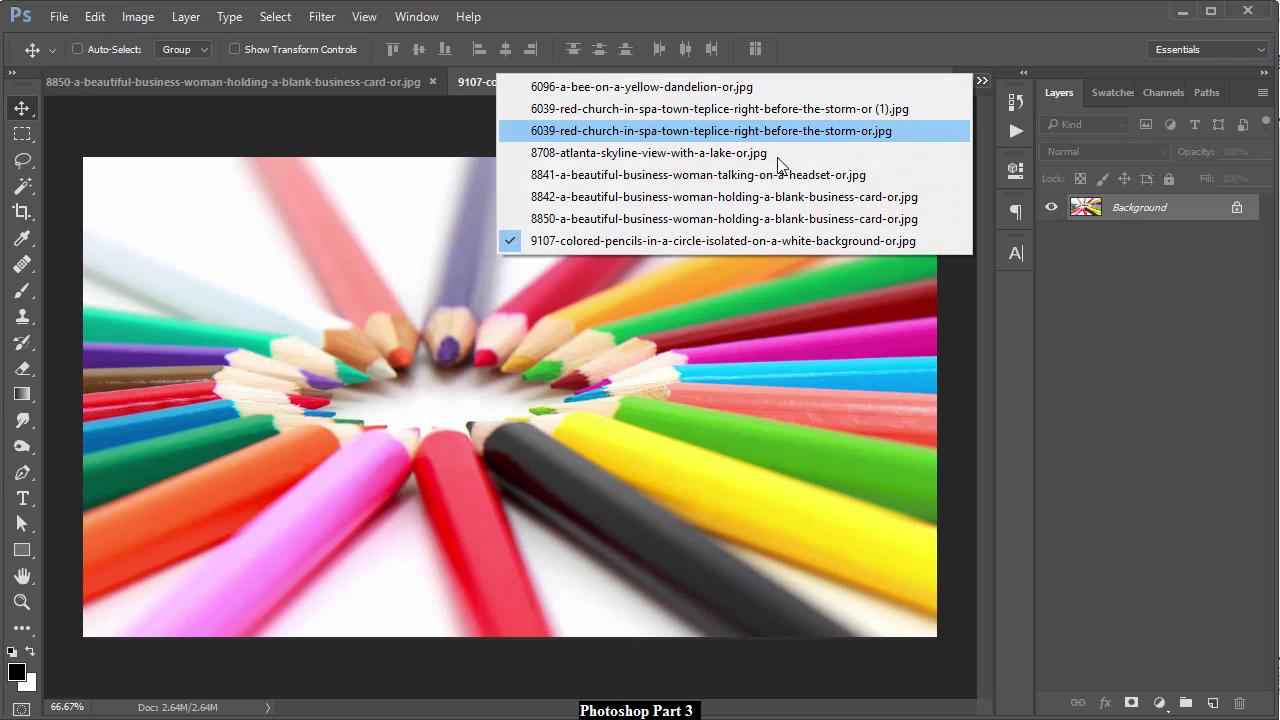
pyautogui.click(633, 131)
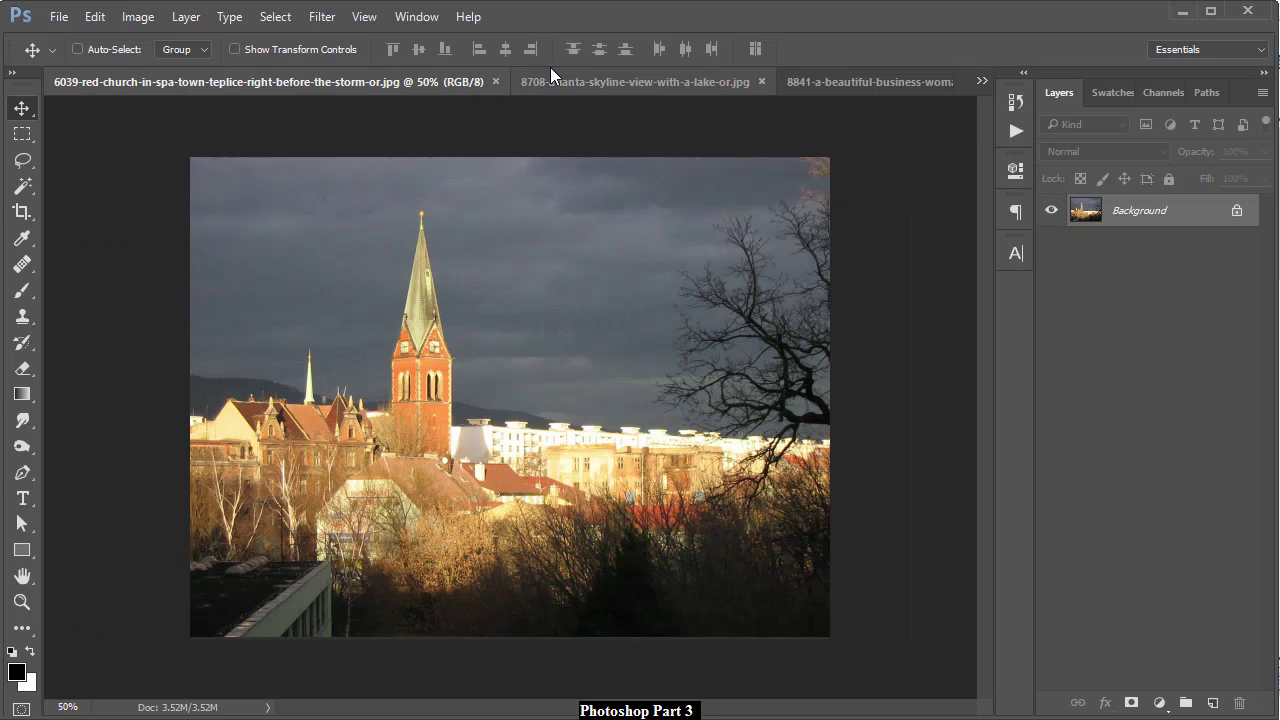
pyautogui.click(574, 73)
pyautogui.click(413, 80)
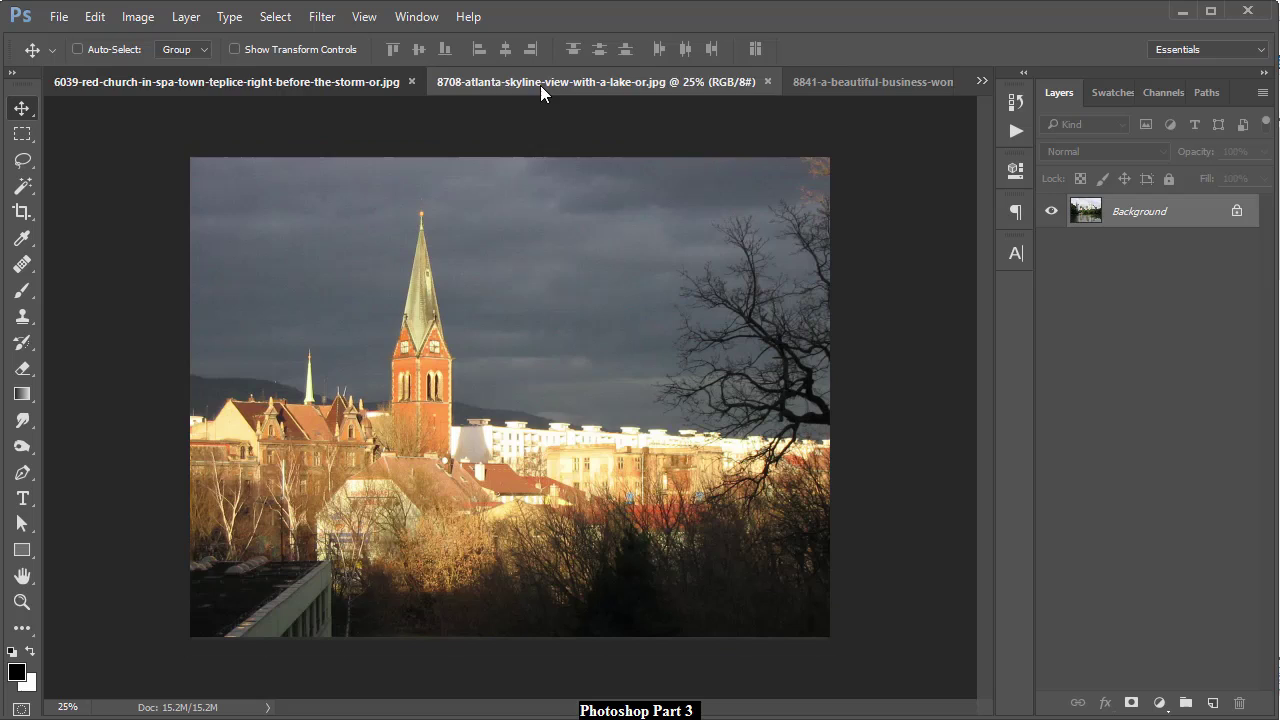
pyautogui.click(850, 83)
pyautogui.click(983, 86)
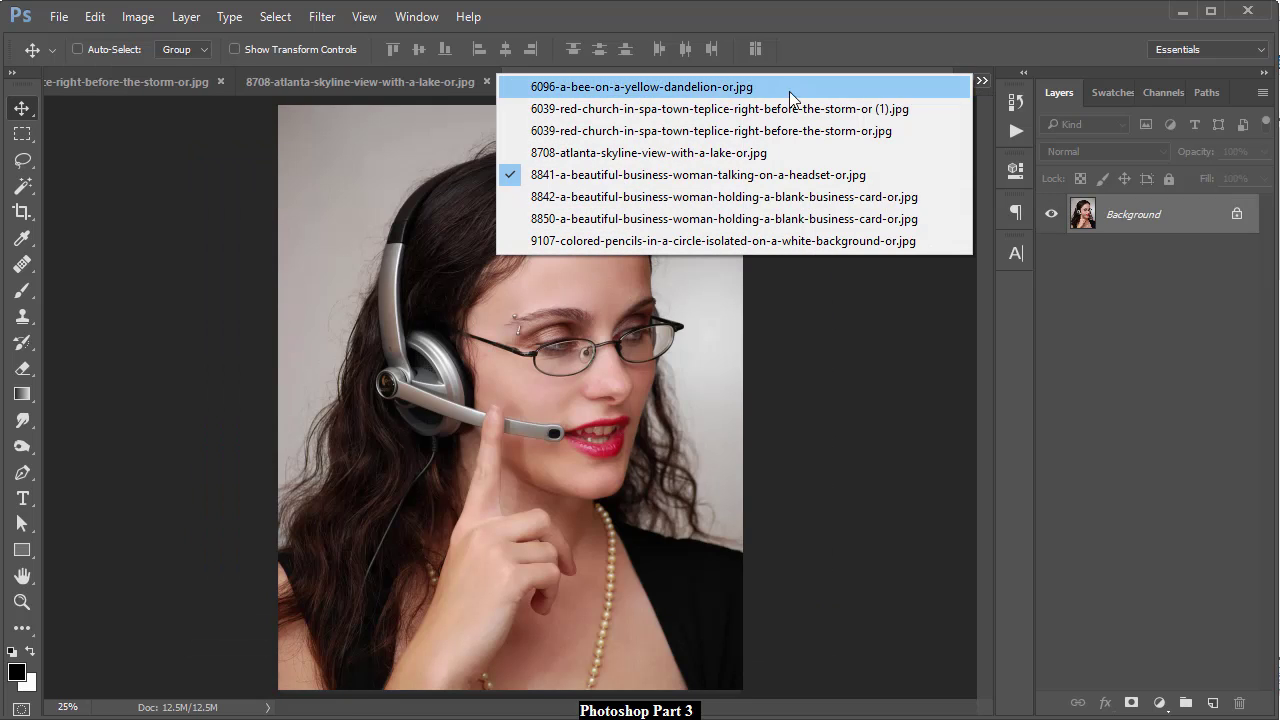
pyautogui.click(588, 197)
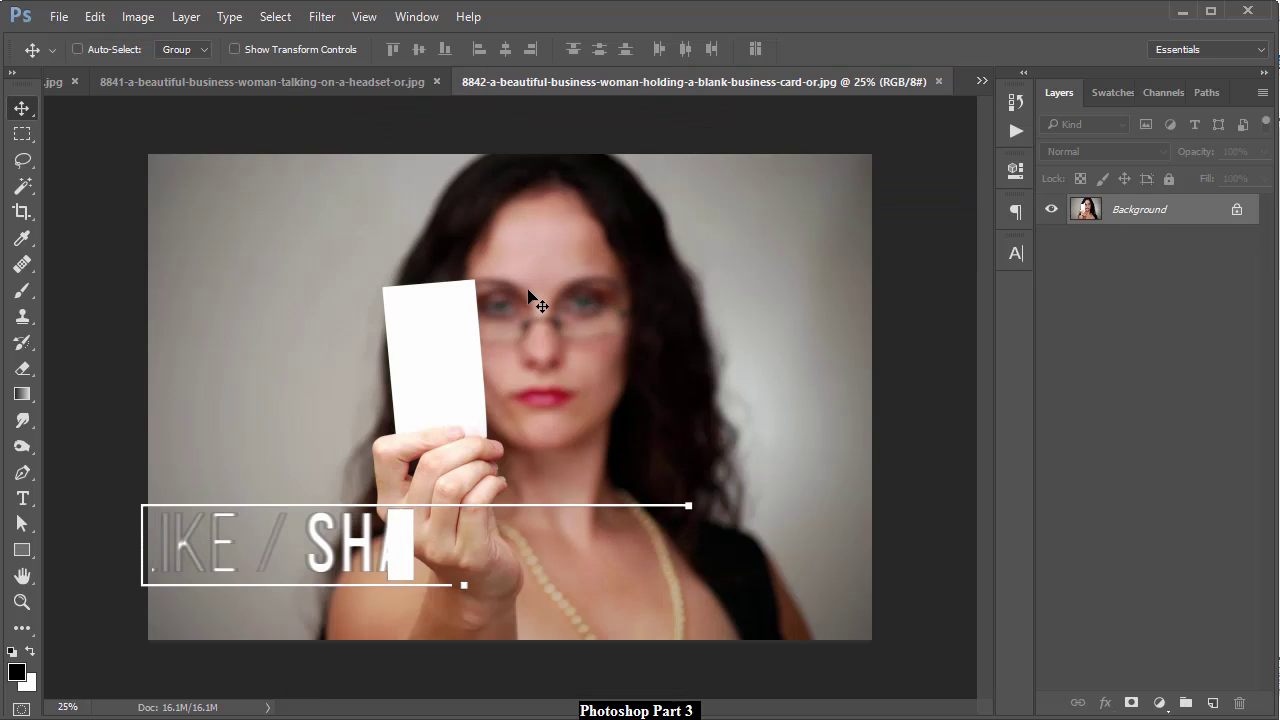